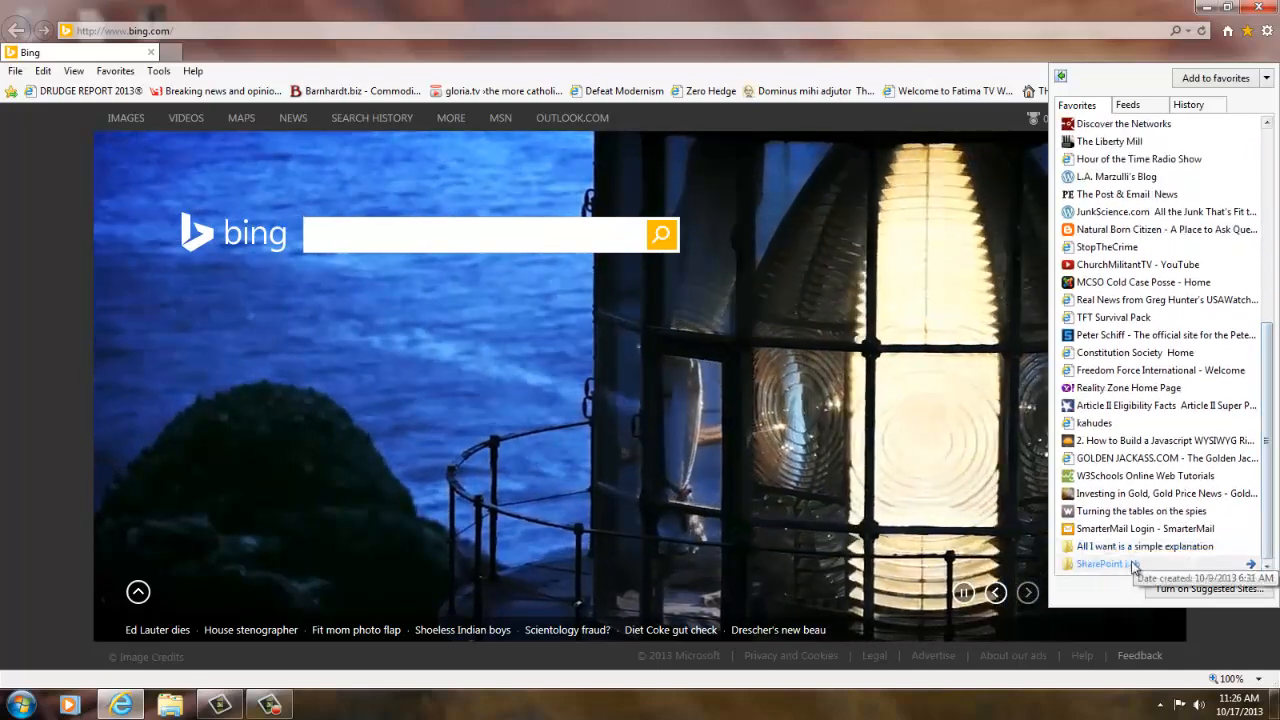
Open the Advanced Technical Concepts site from the SharePoint Lab favorites and go to its site content types gallery.
left_click(1133, 564)
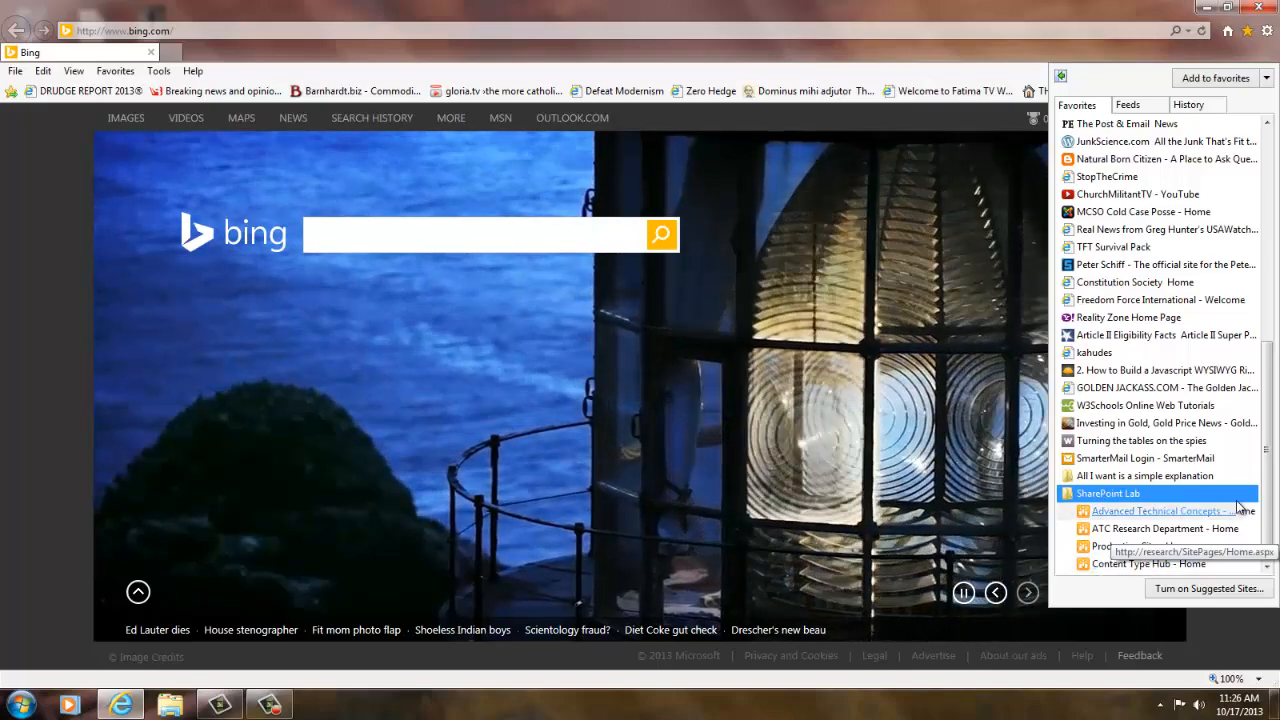
left_click(1228, 515)
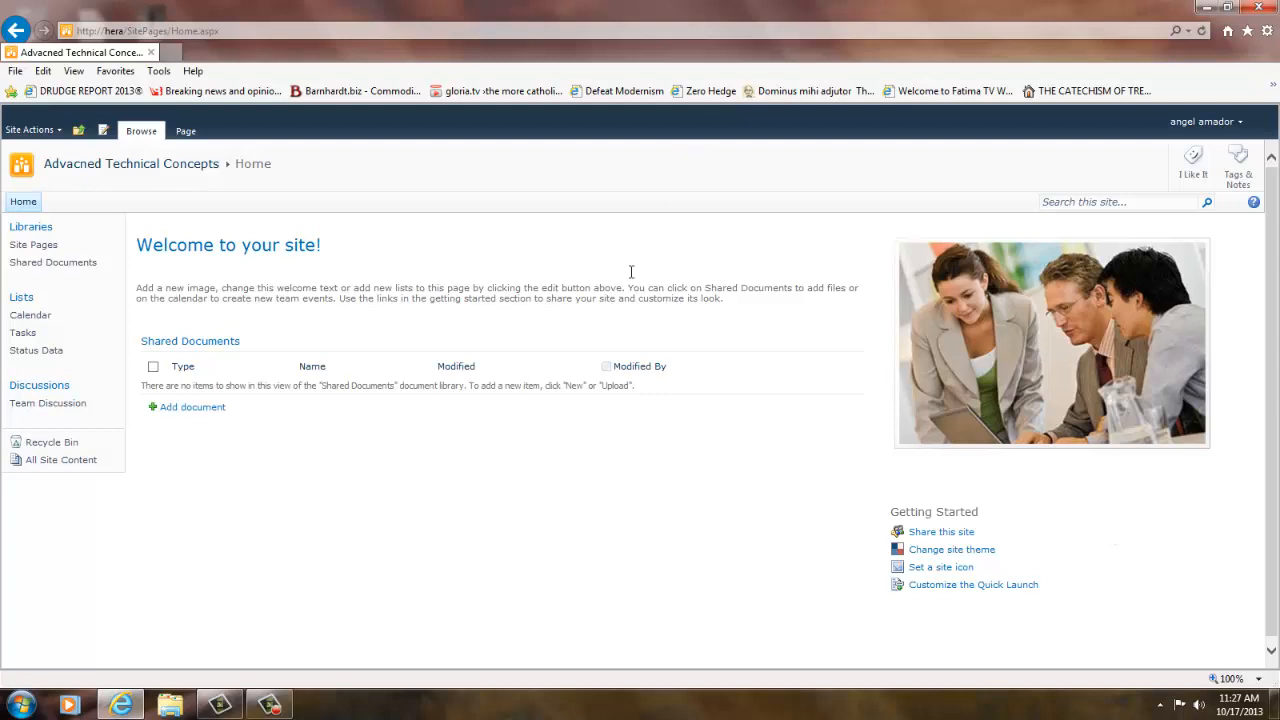
left_click(34, 132)
left_click(60, 498)
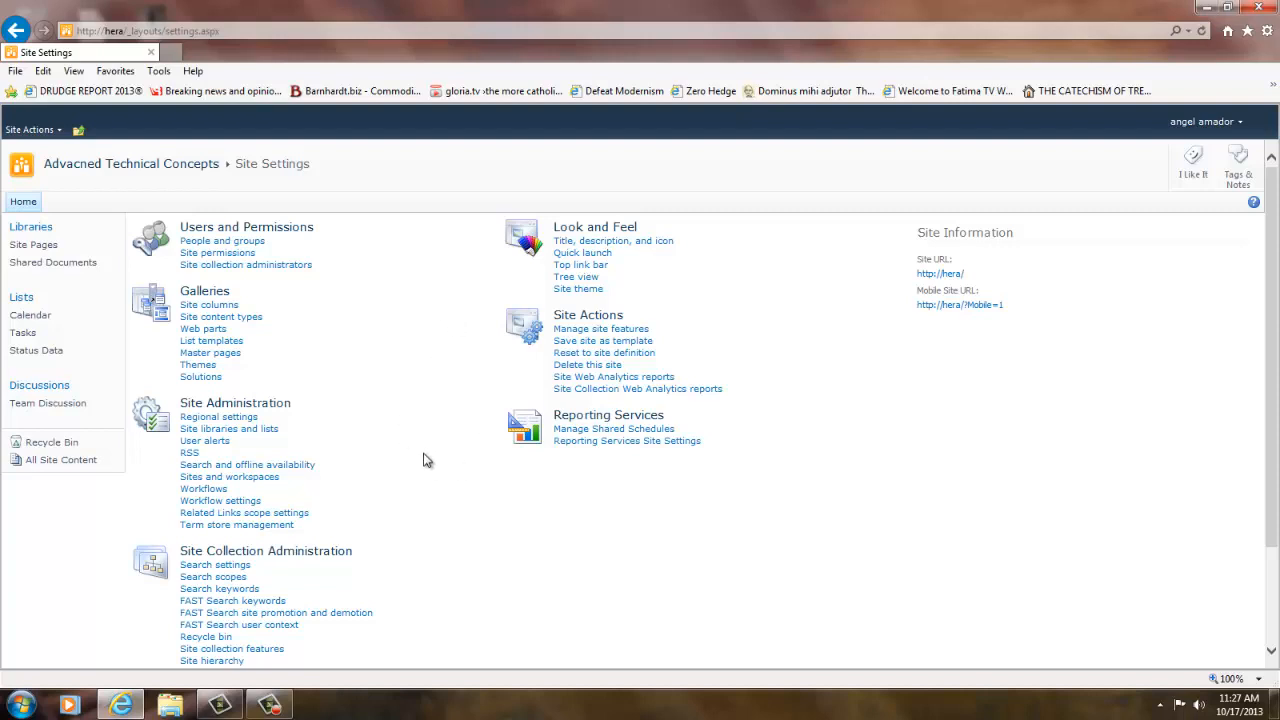
left_click(220, 316)
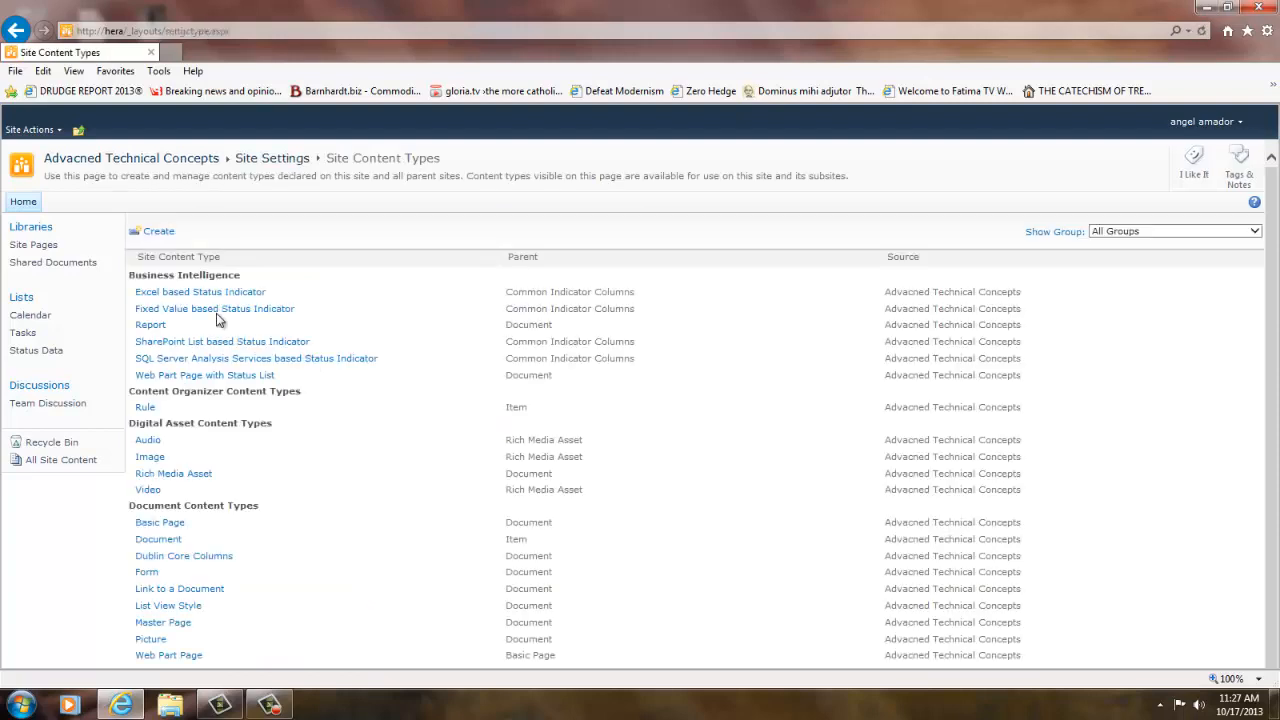
left_click(1257, 232)
left_click(1259, 235)
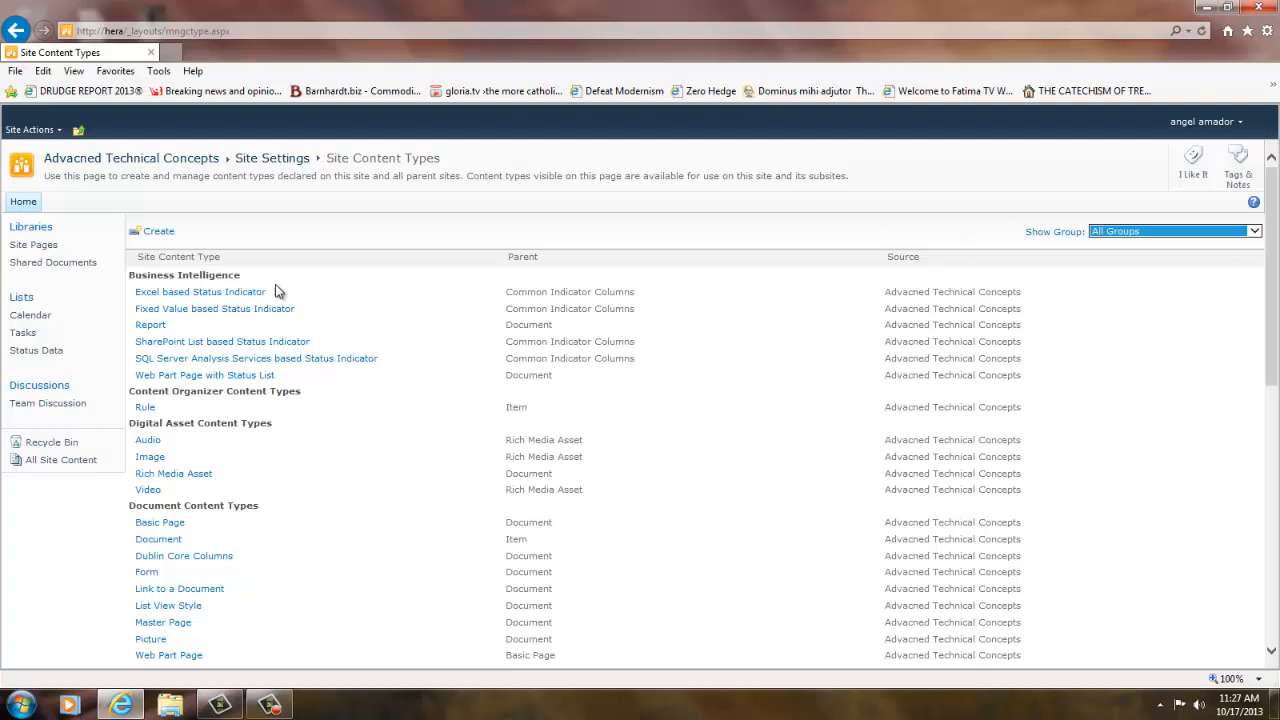
Start a new site content type named Todos with Item from List Content Types as its parent.
left_click(157, 231)
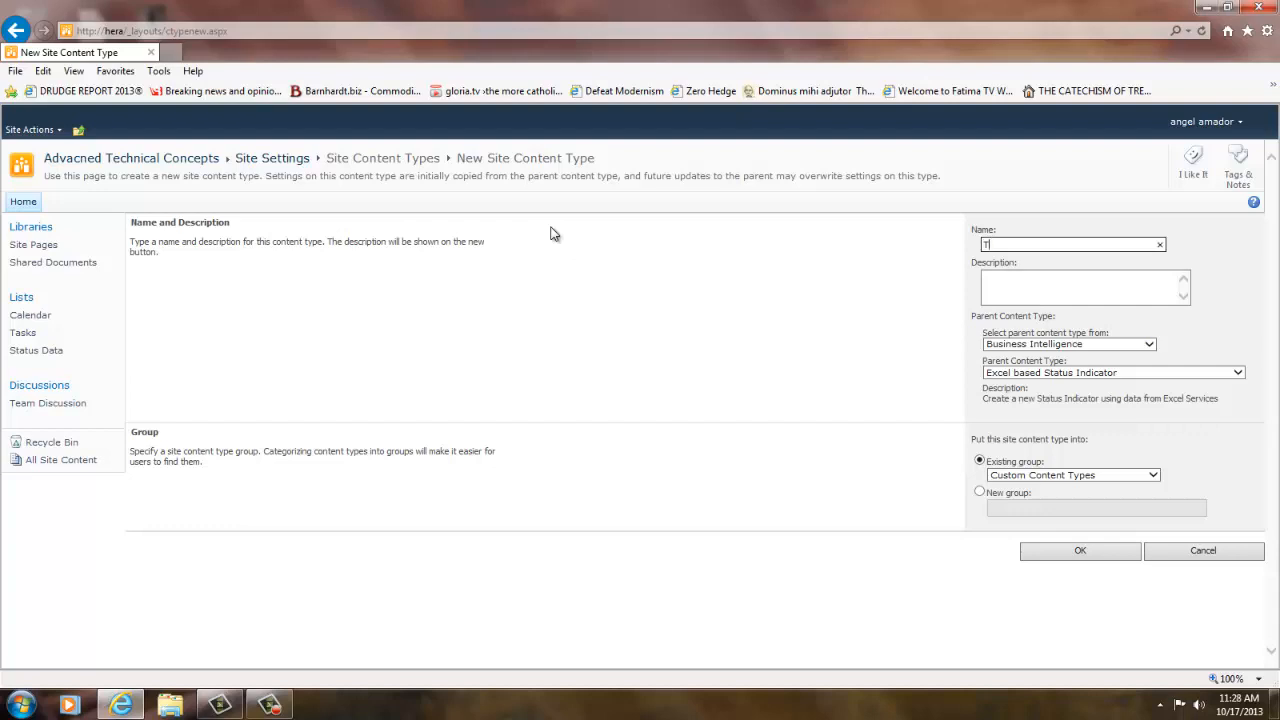
type("odos")
left_click(1149, 344)
left_click(1118, 407)
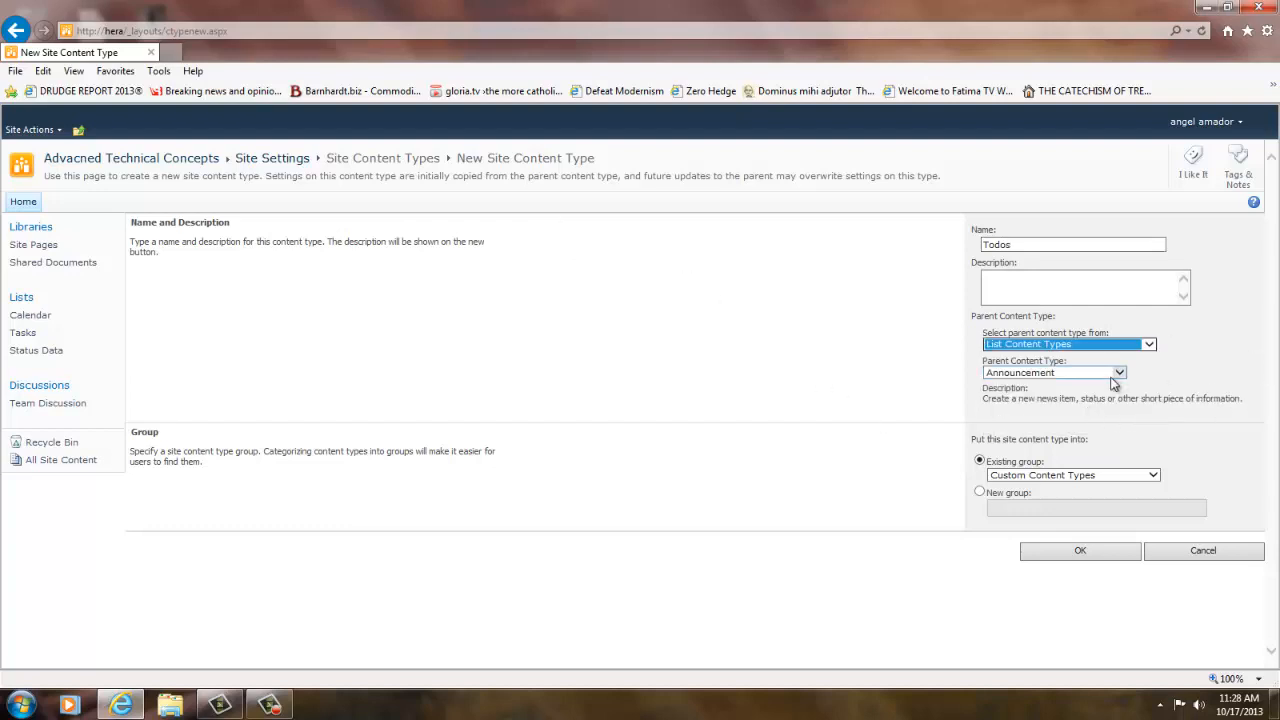
left_click(1117, 373)
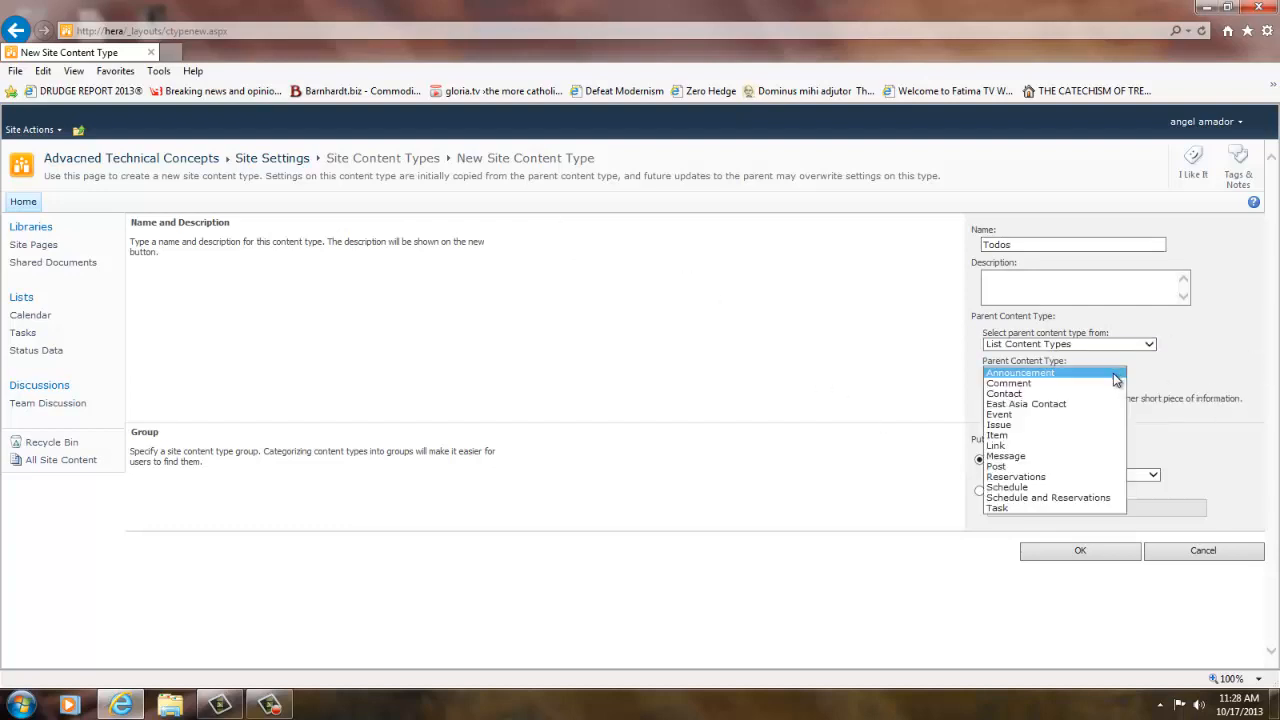
left_click(1028, 436)
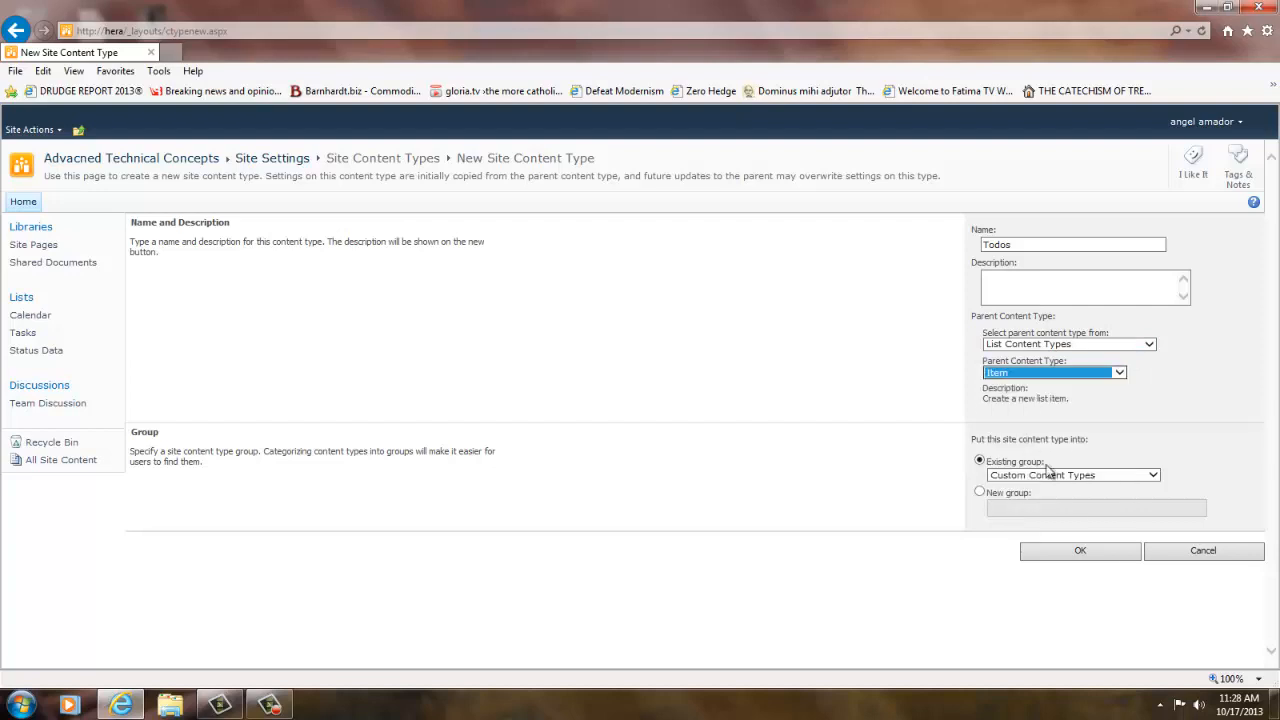
Put the content type into a new group named Todos Content Types and create it.
left_click(979, 492)
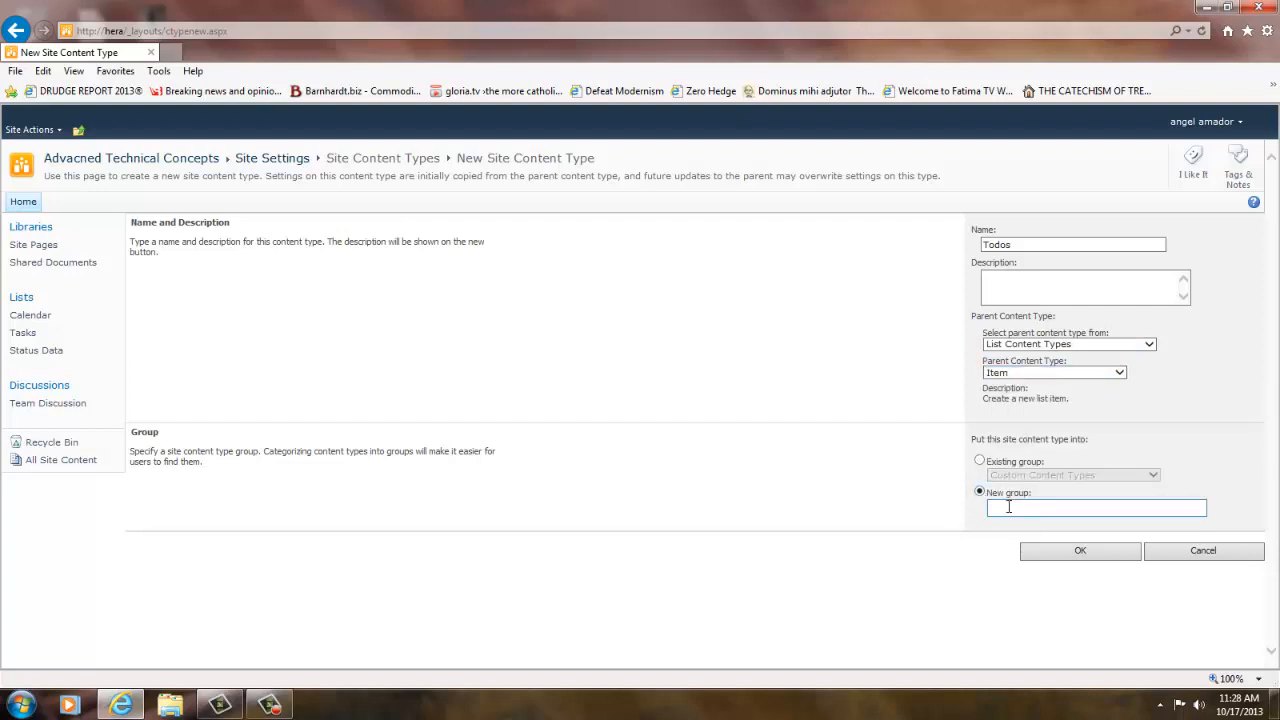
left_click(1010, 508)
type("Todos")
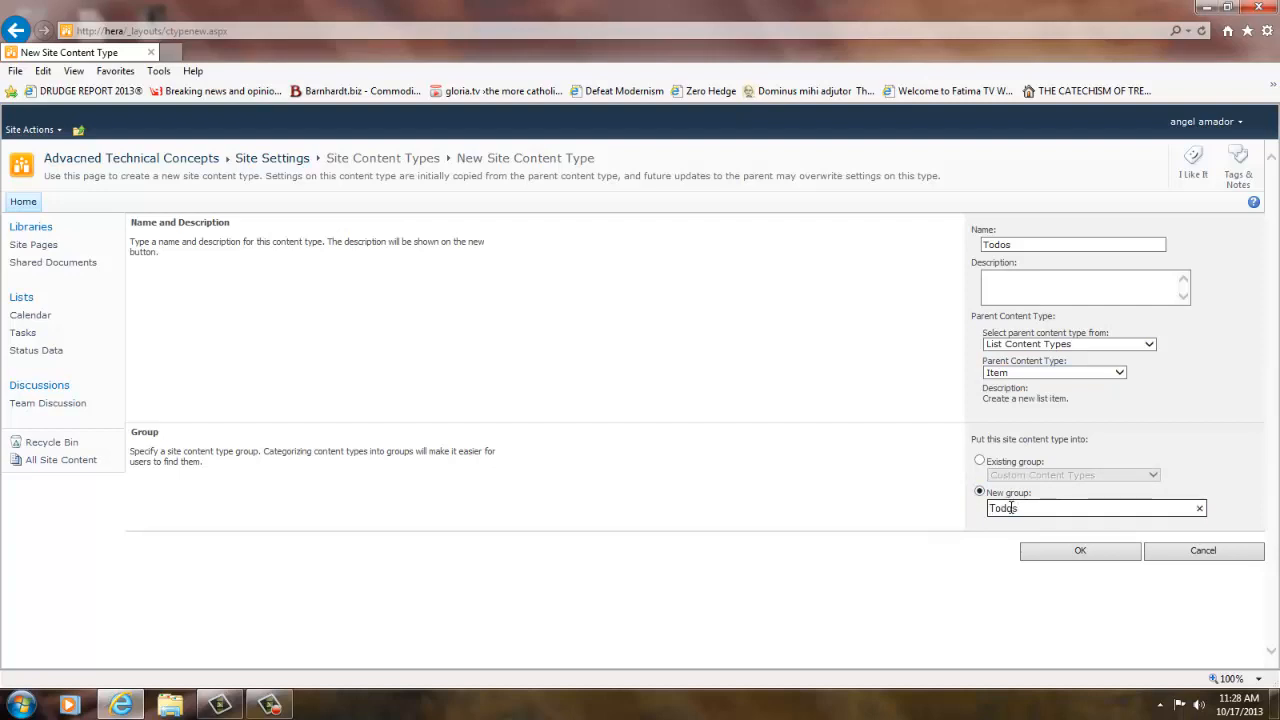
type(" Content Types")
left_click(1081, 551)
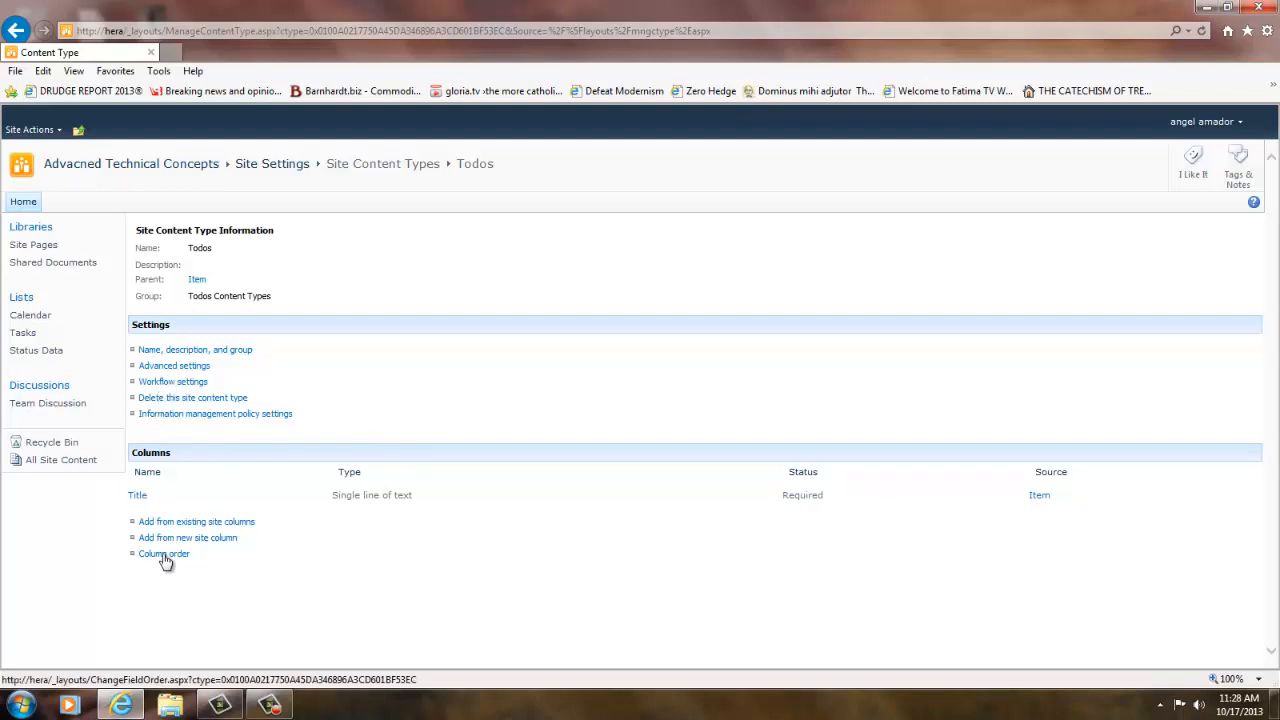
Add the existing site columns Assigned Person and Todo Status from the Todos Columns group to the Todos content type.
left_click(163, 520)
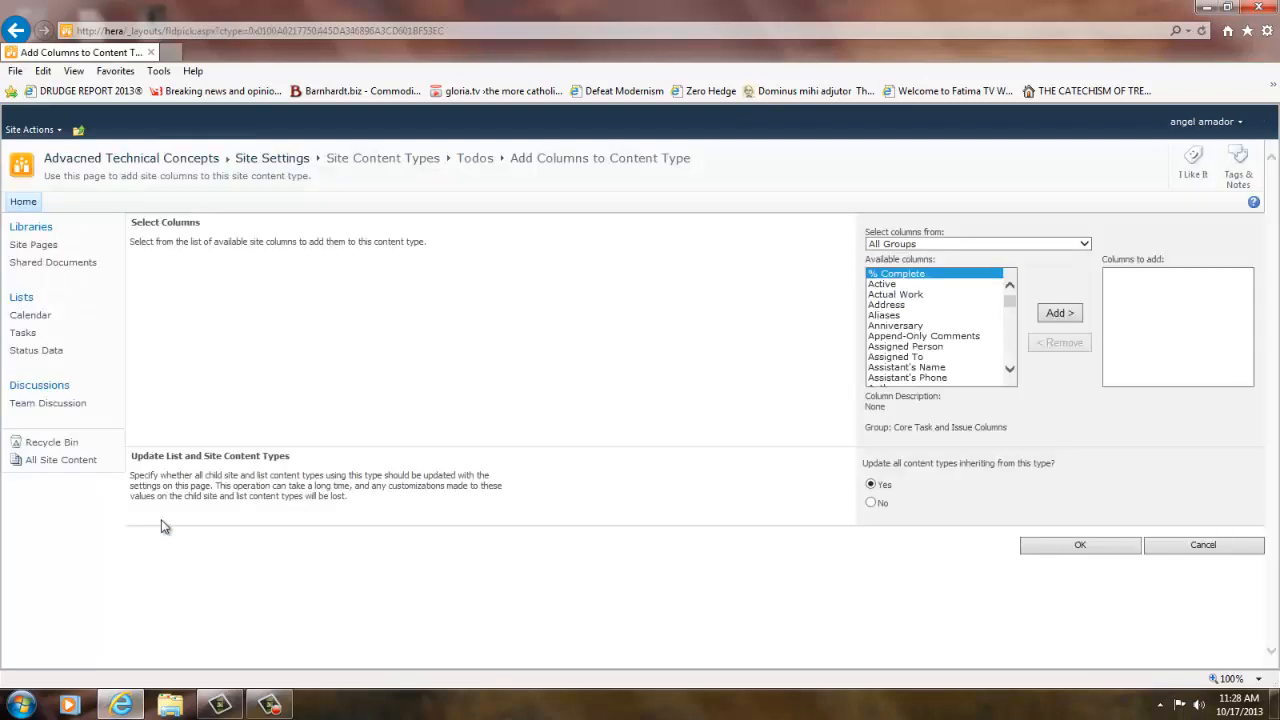
left_click(1082, 245)
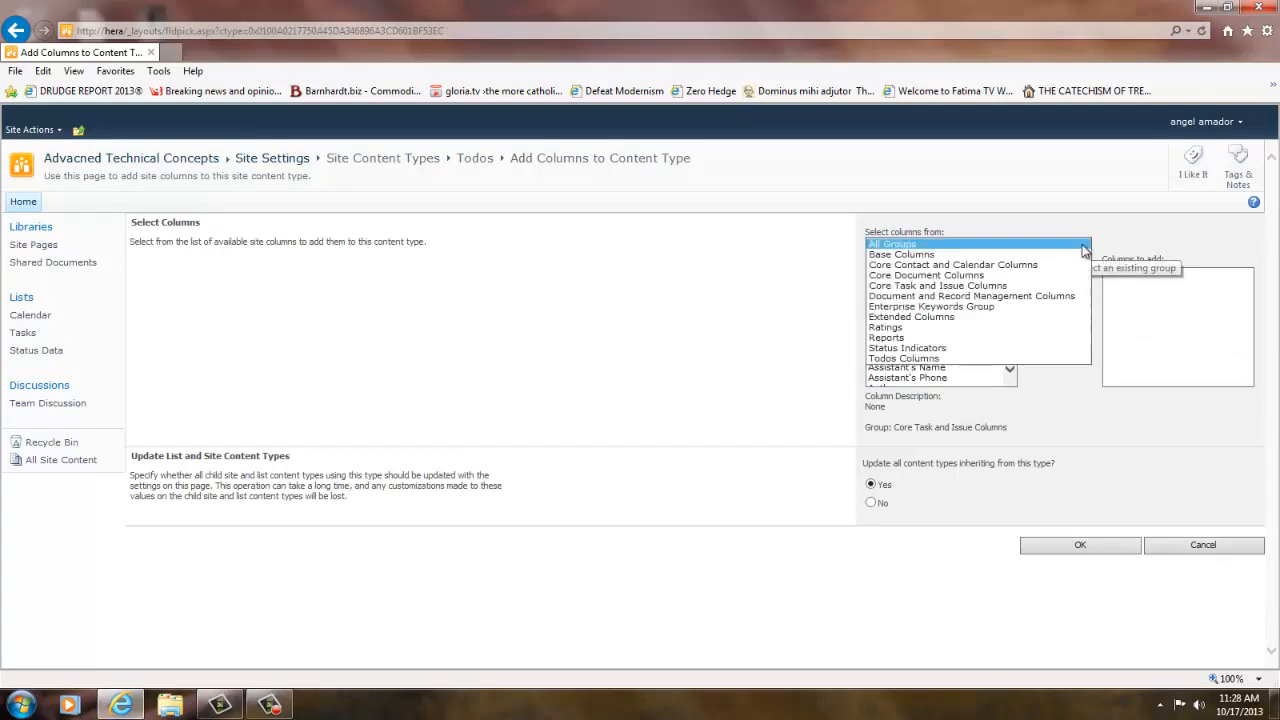
left_click(905, 360)
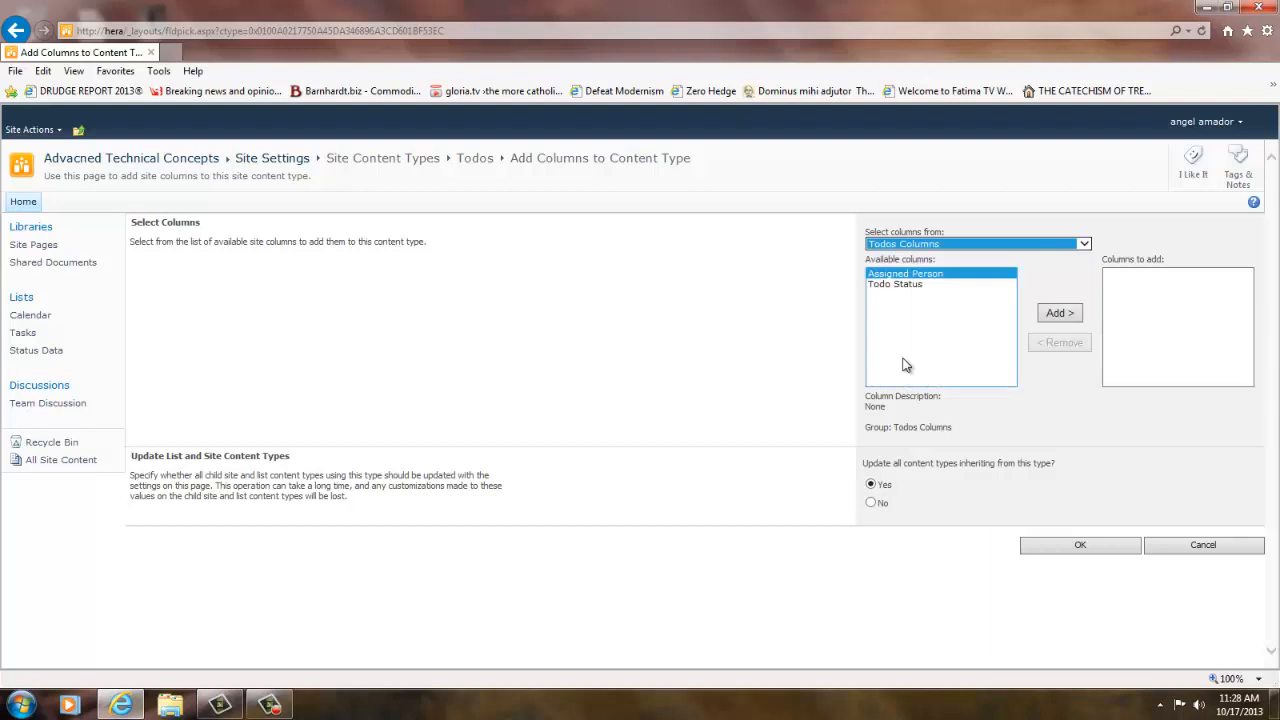
left_click(1065, 316)
left_click(920, 276)
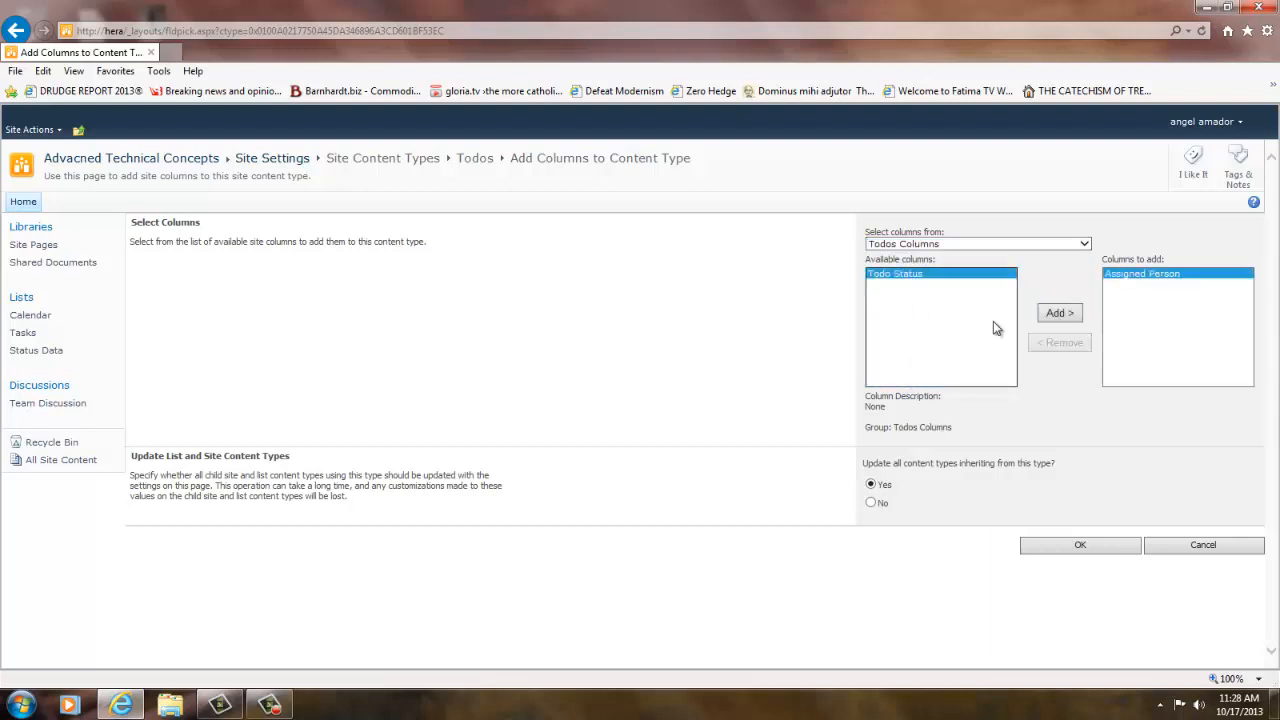
left_click(1054, 317)
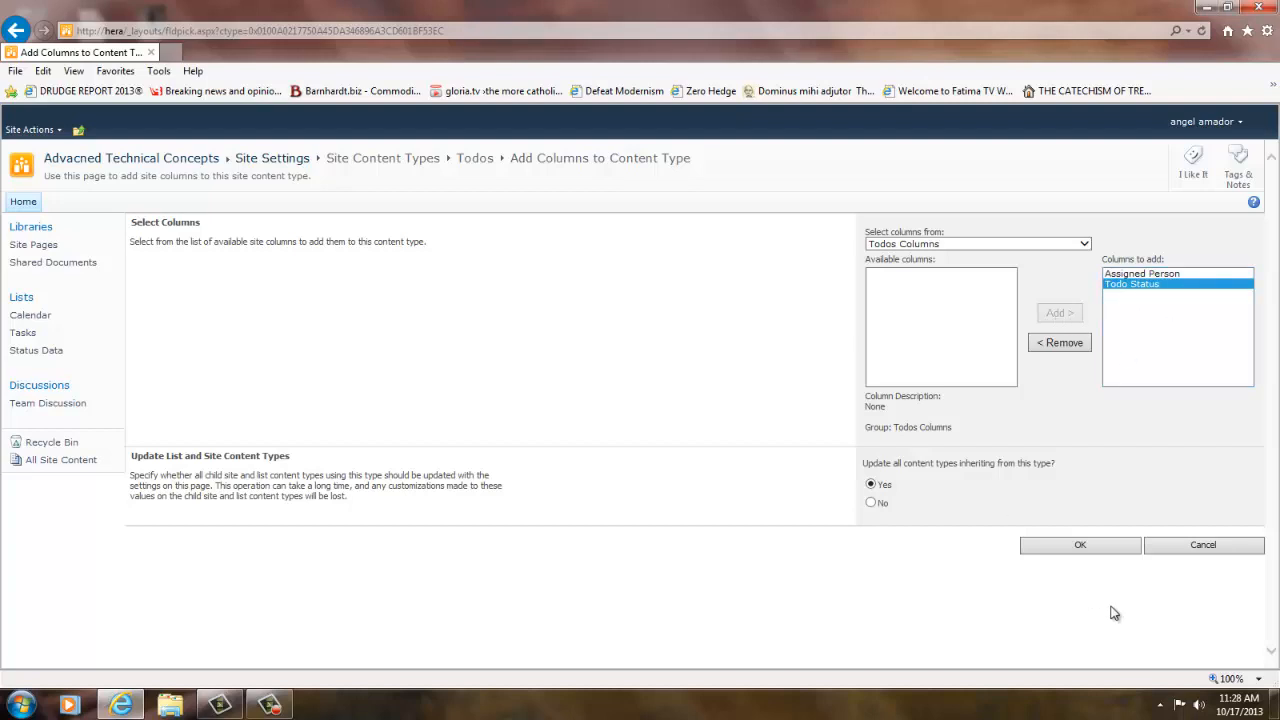
left_click(1086, 549)
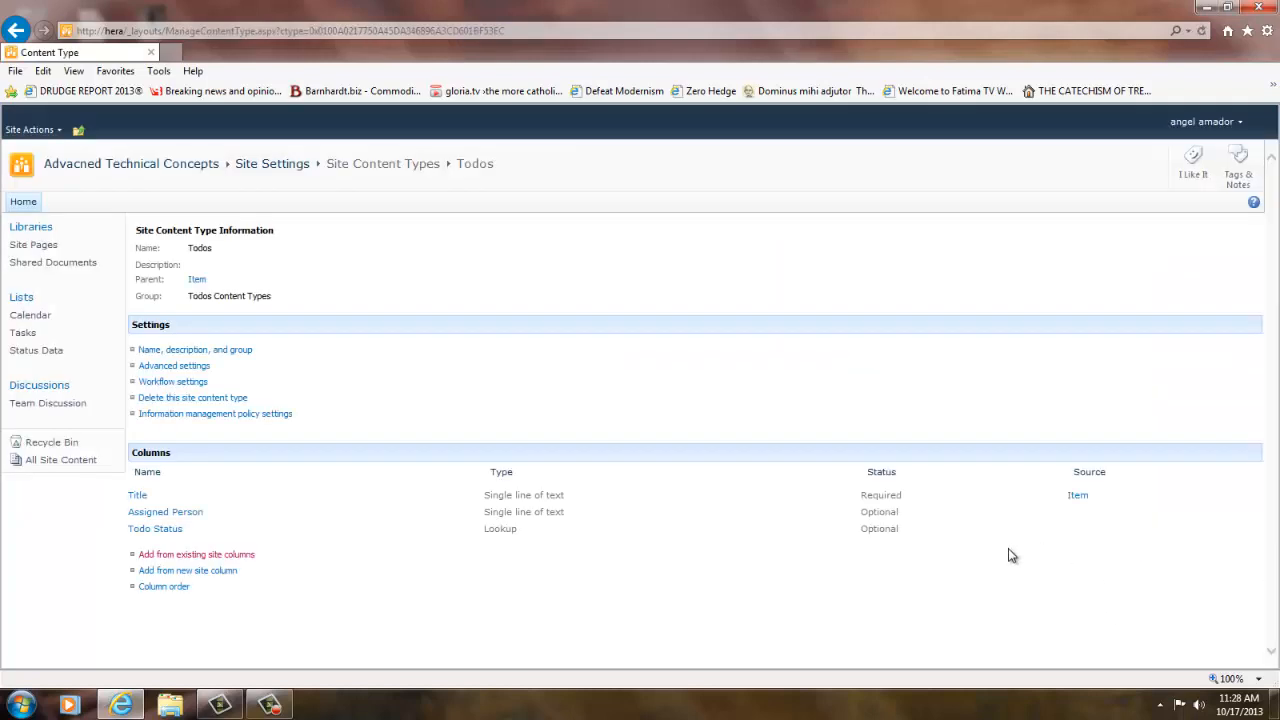
Add the existing site column Due Date to the Todos content type.
left_click(156, 557)
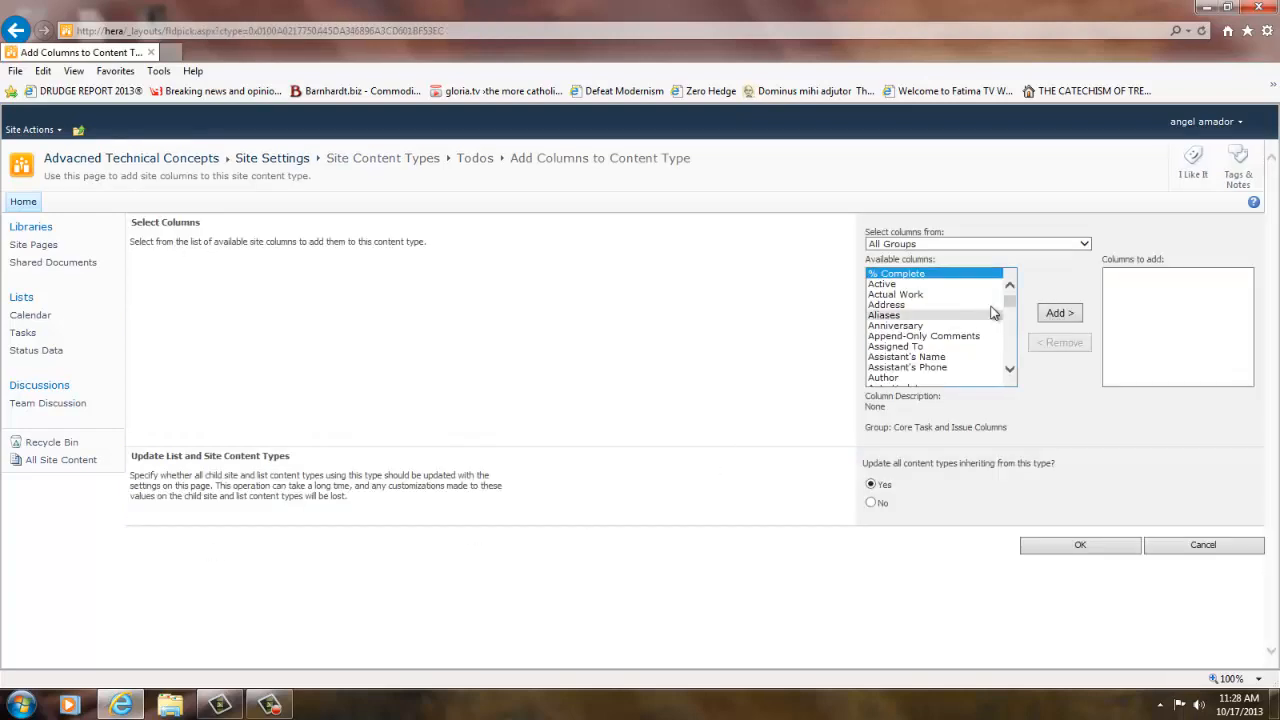
left_click(889, 338)
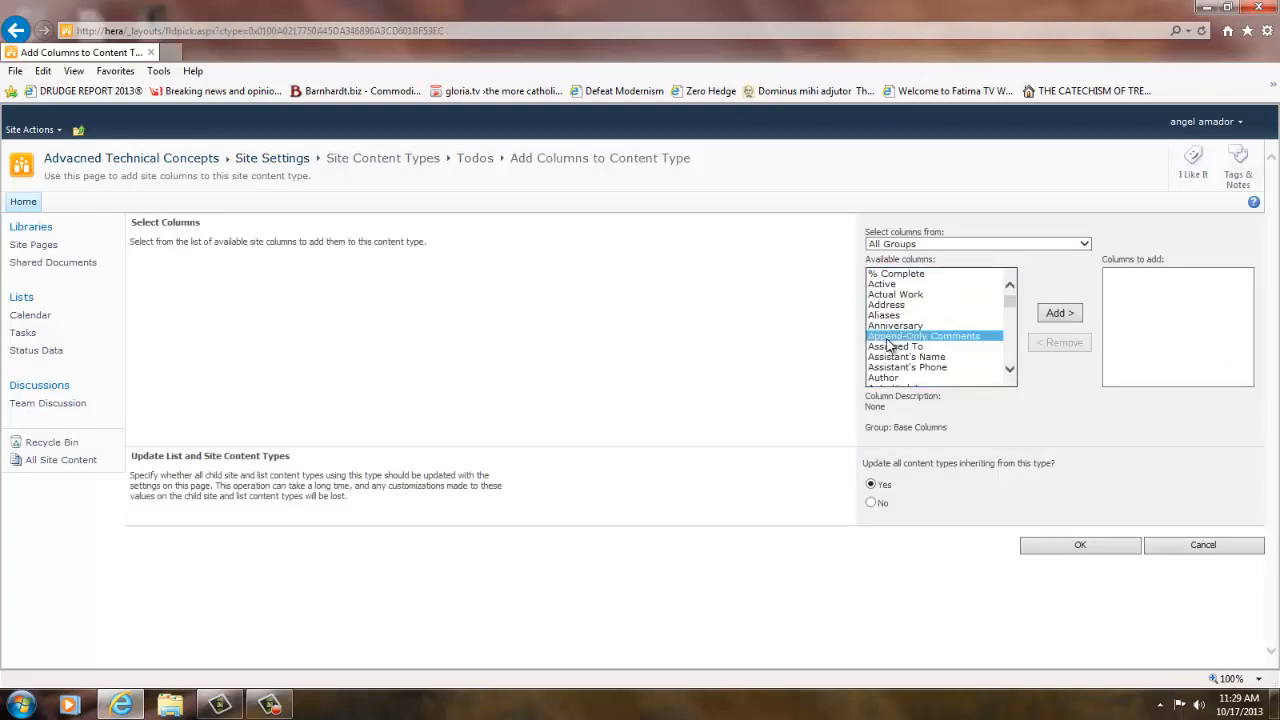
key("d")
key("u")
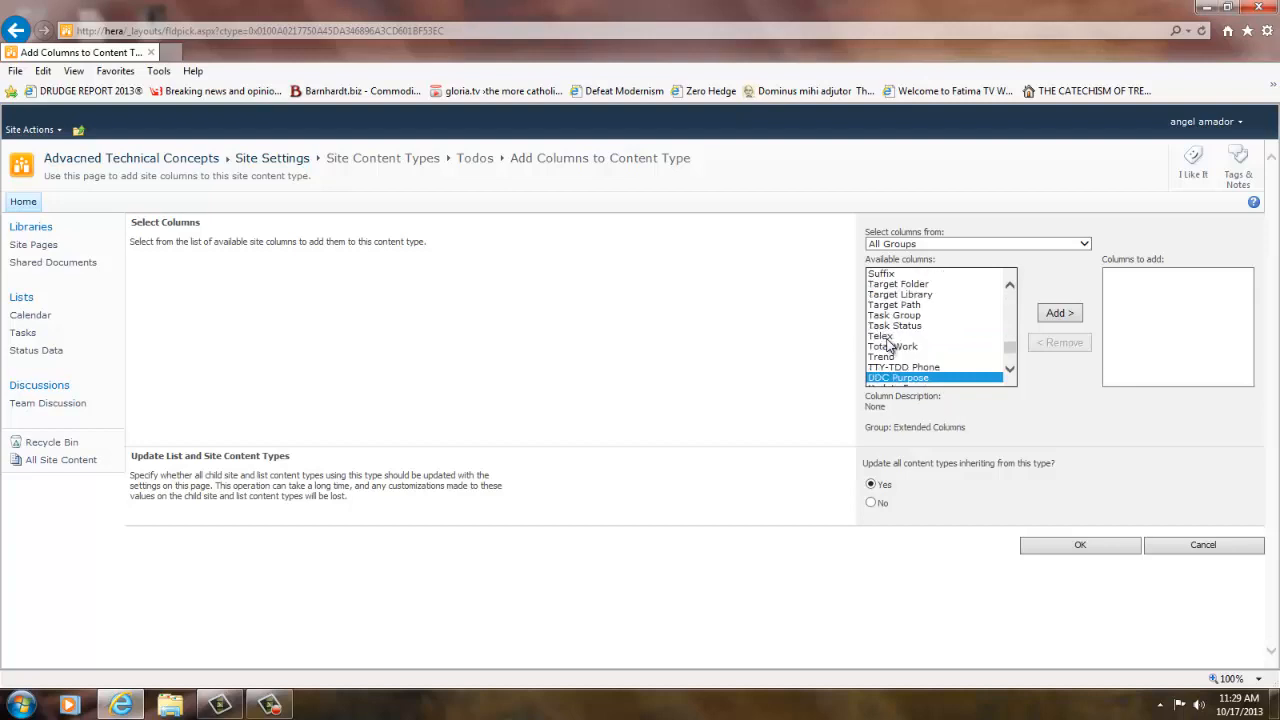
key("e")
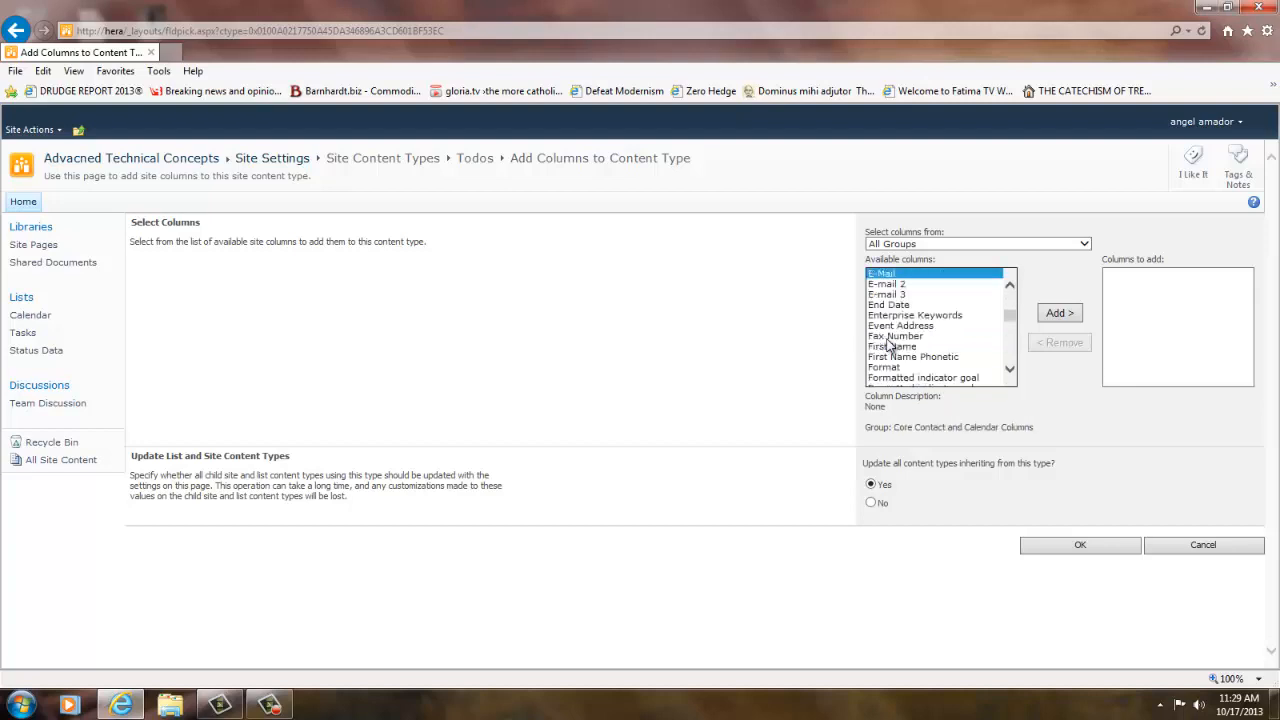
key("f")
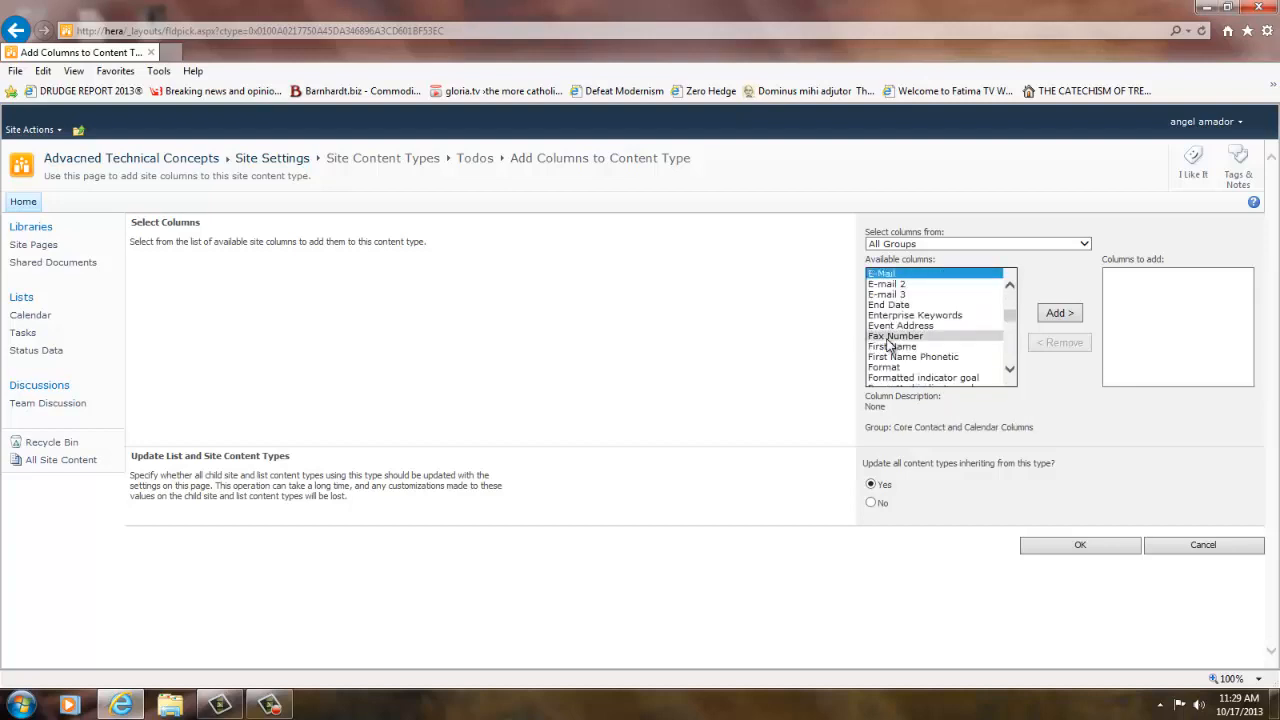
key("d")
key("Down")
key("Down")
key("Down")
key("Down")
key("Down")
key("Down")
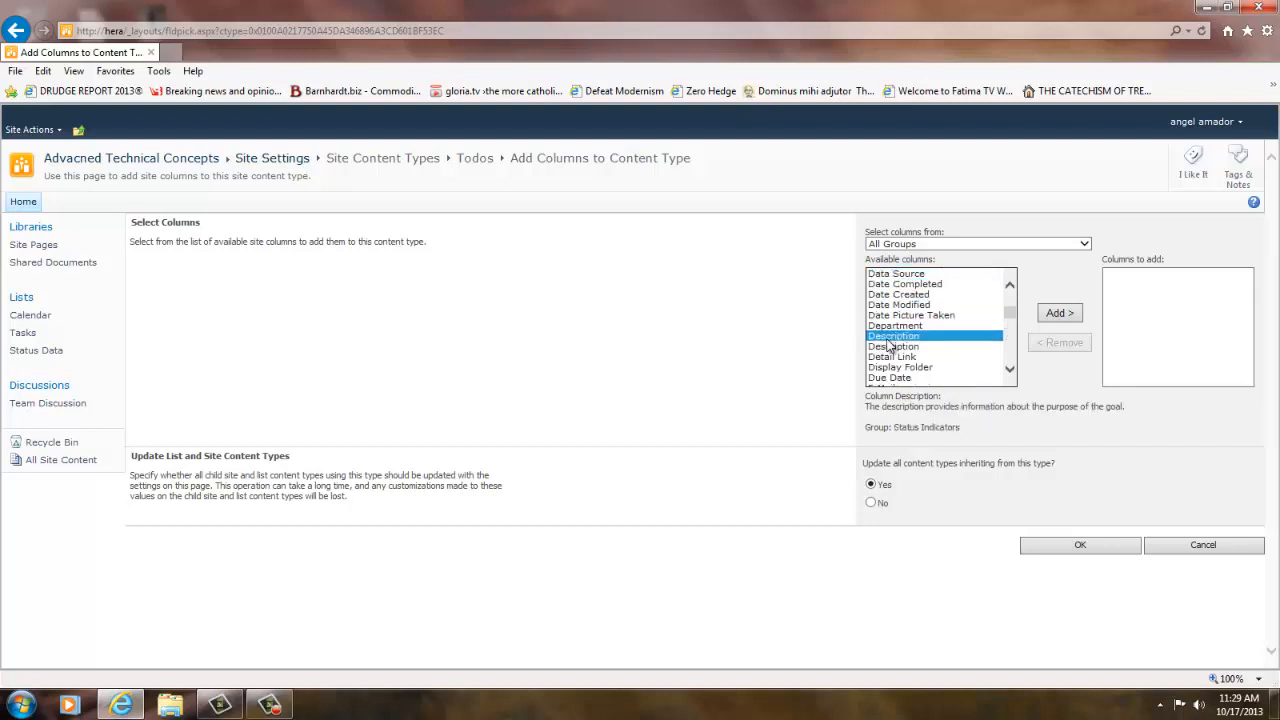
left_click(893, 379)
left_click(1077, 314)
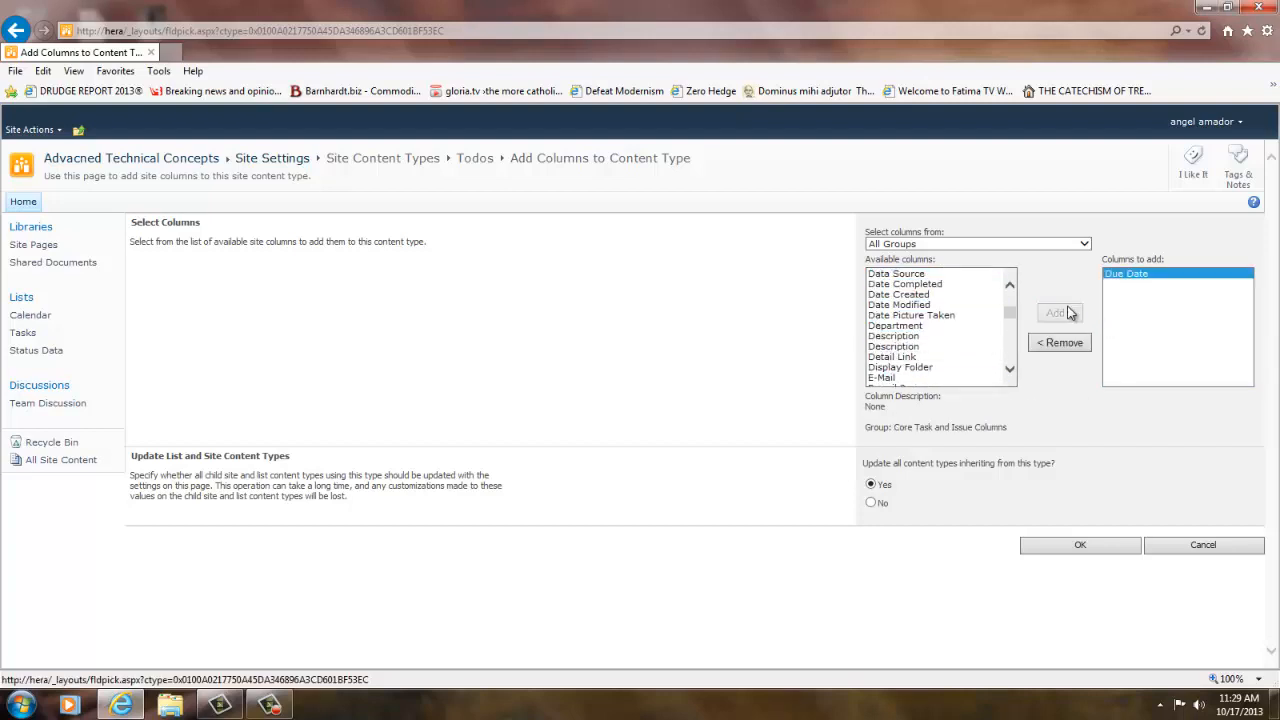
left_click(1088, 550)
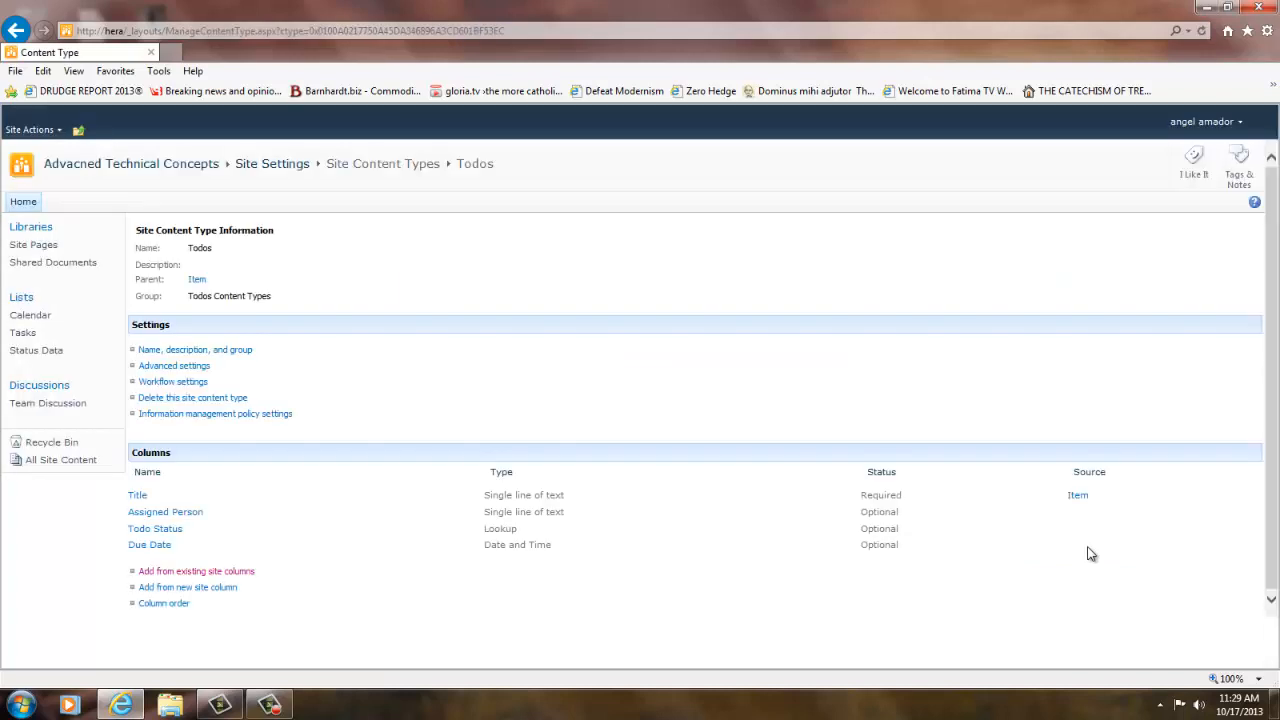
Reorder the content type's columns so Due Date is second, Todo Status third and Assigned Person fourth.
left_click(163, 604)
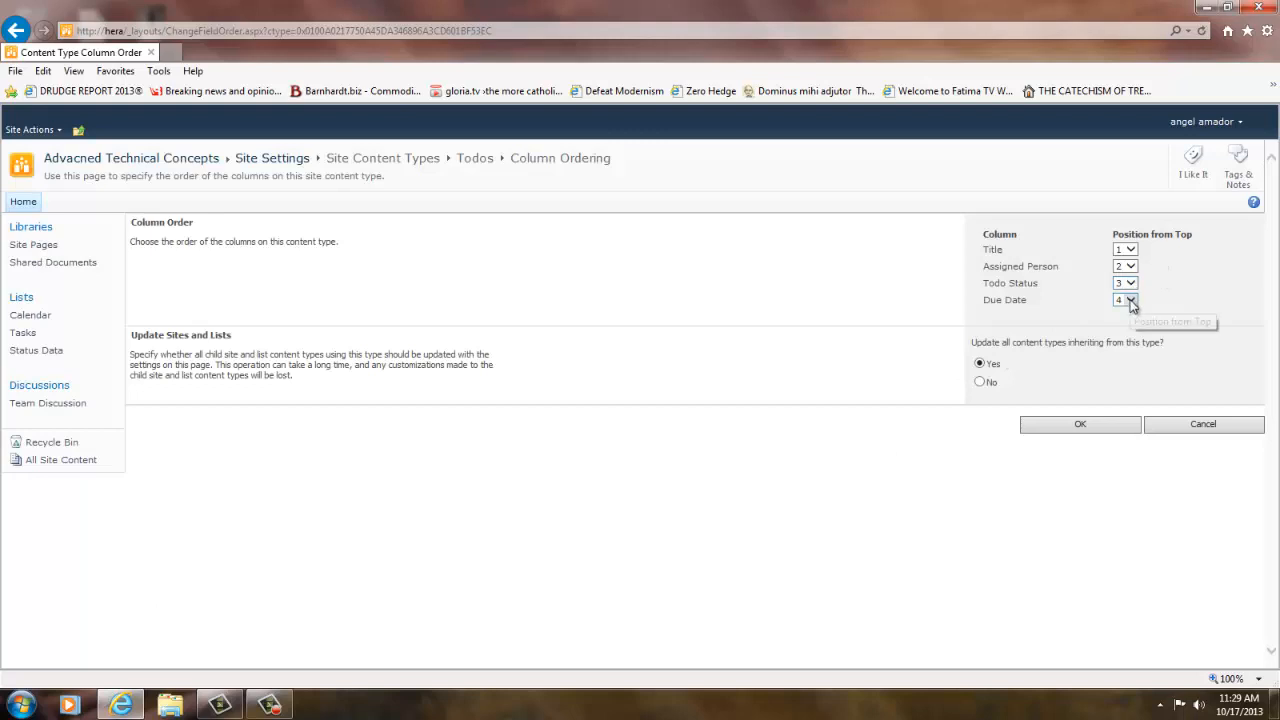
left_click(1130, 302)
left_click(1123, 282)
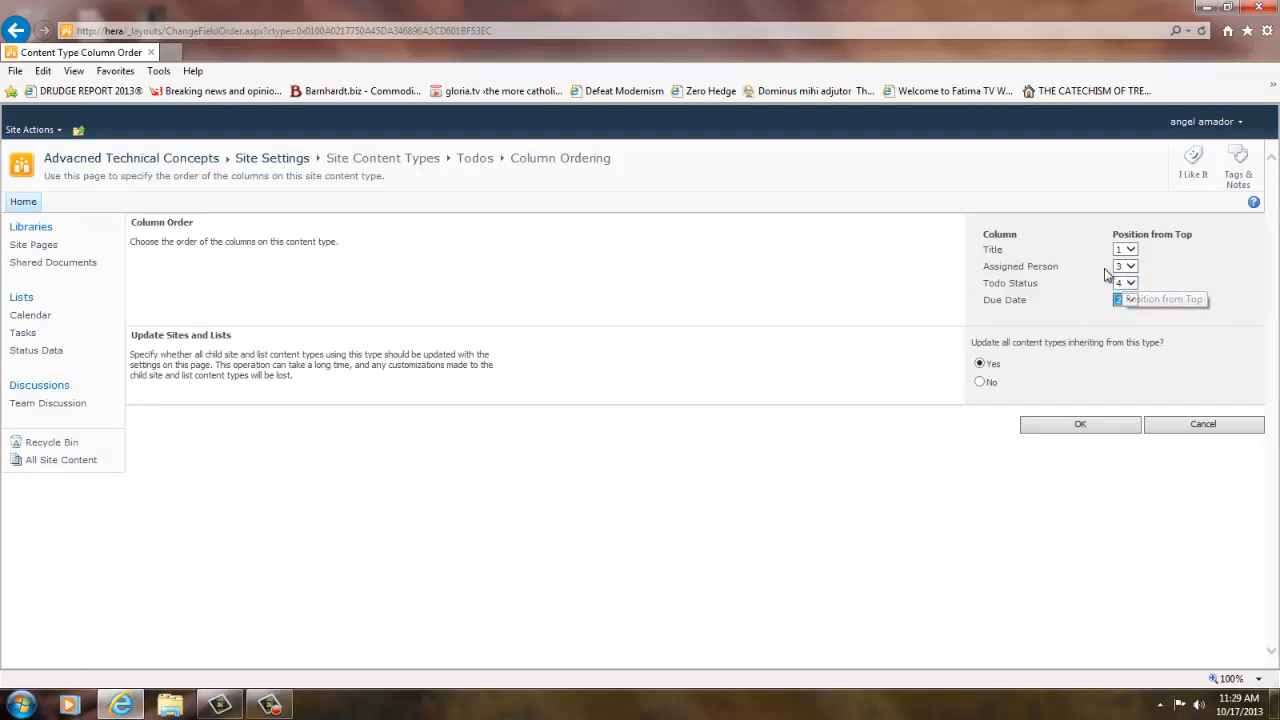
left_click(1130, 266)
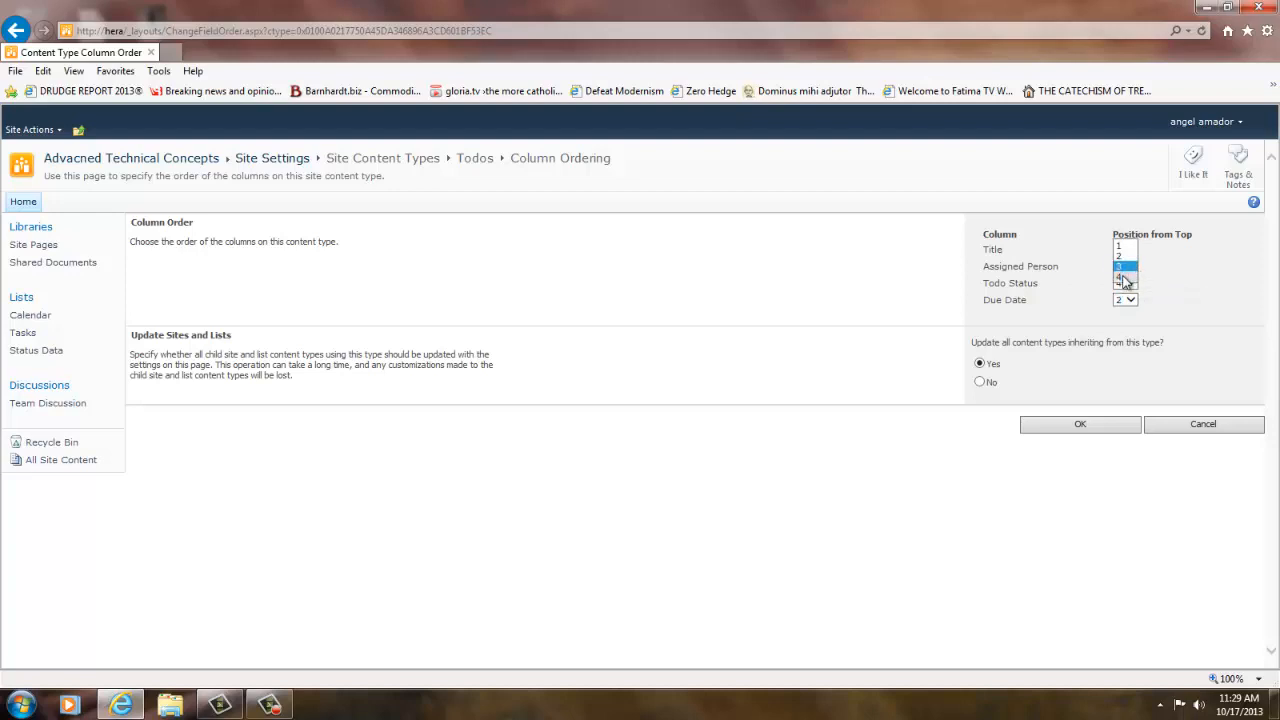
left_click(1125, 279)
left_click(1085, 424)
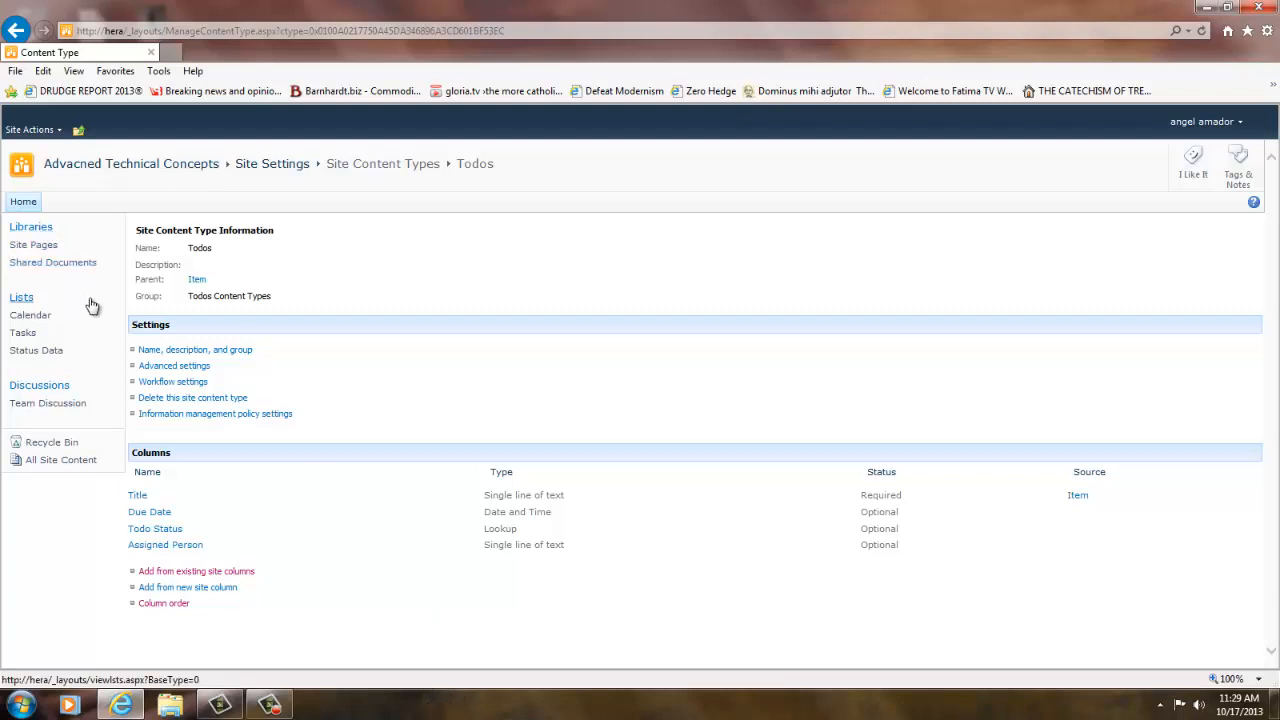
Create a custom list named Todo One on the site.
left_click(21, 298)
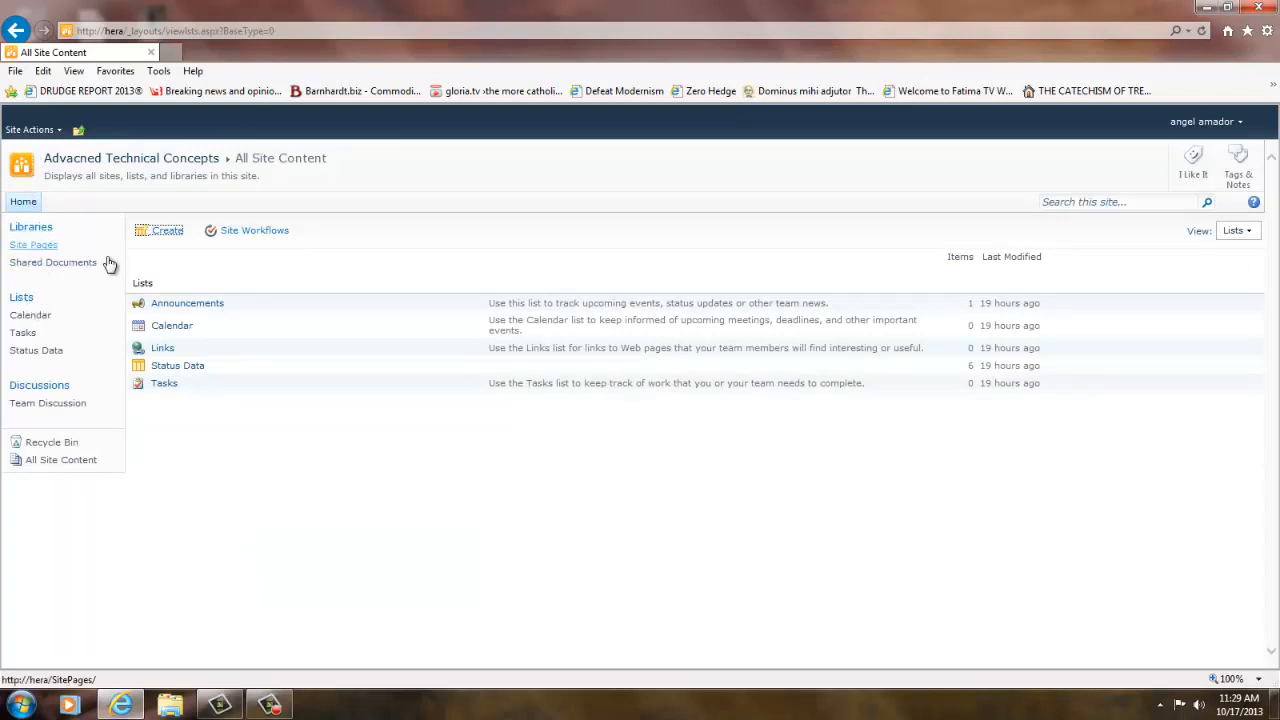
left_click(166, 236)
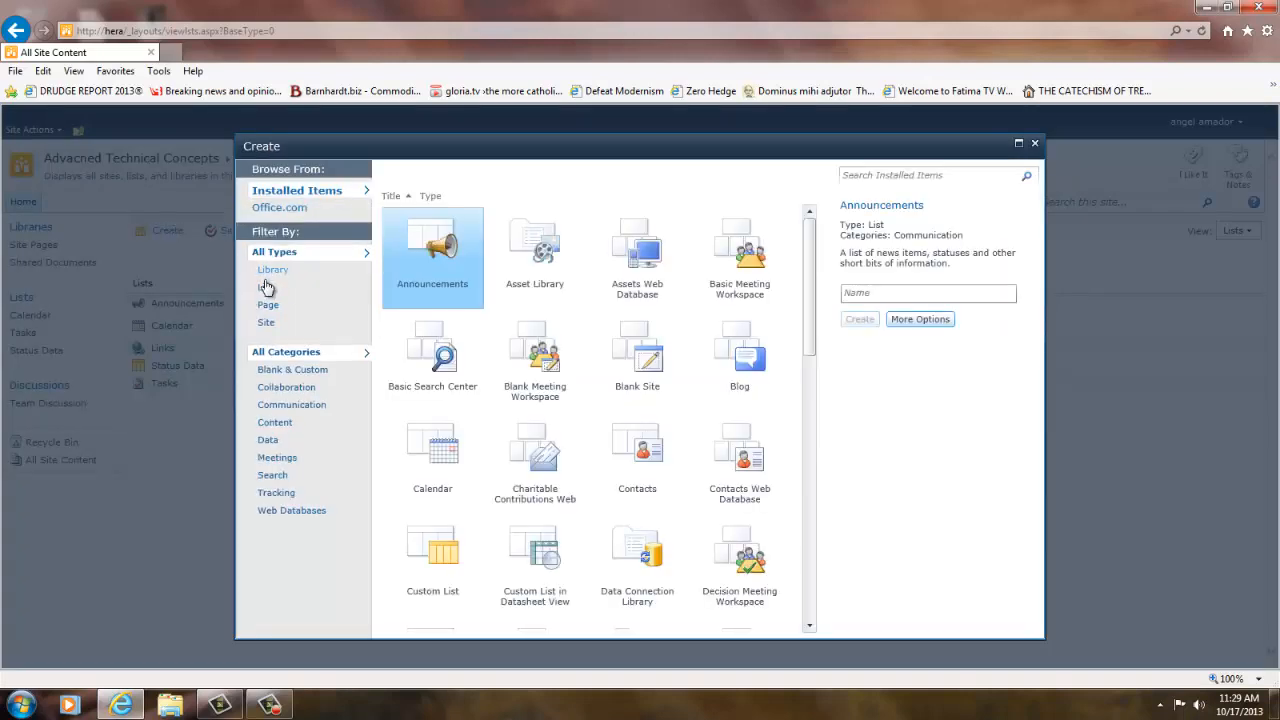
left_click(265, 287)
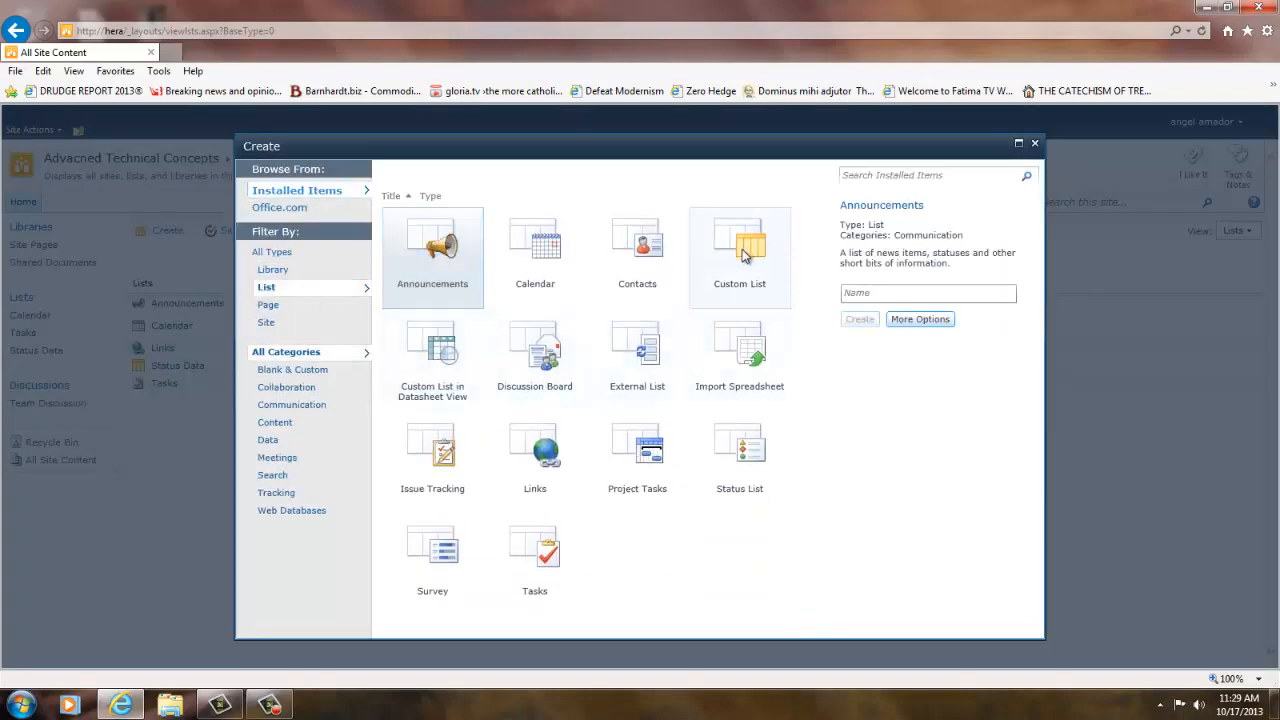
left_click(746, 256)
left_click(860, 325)
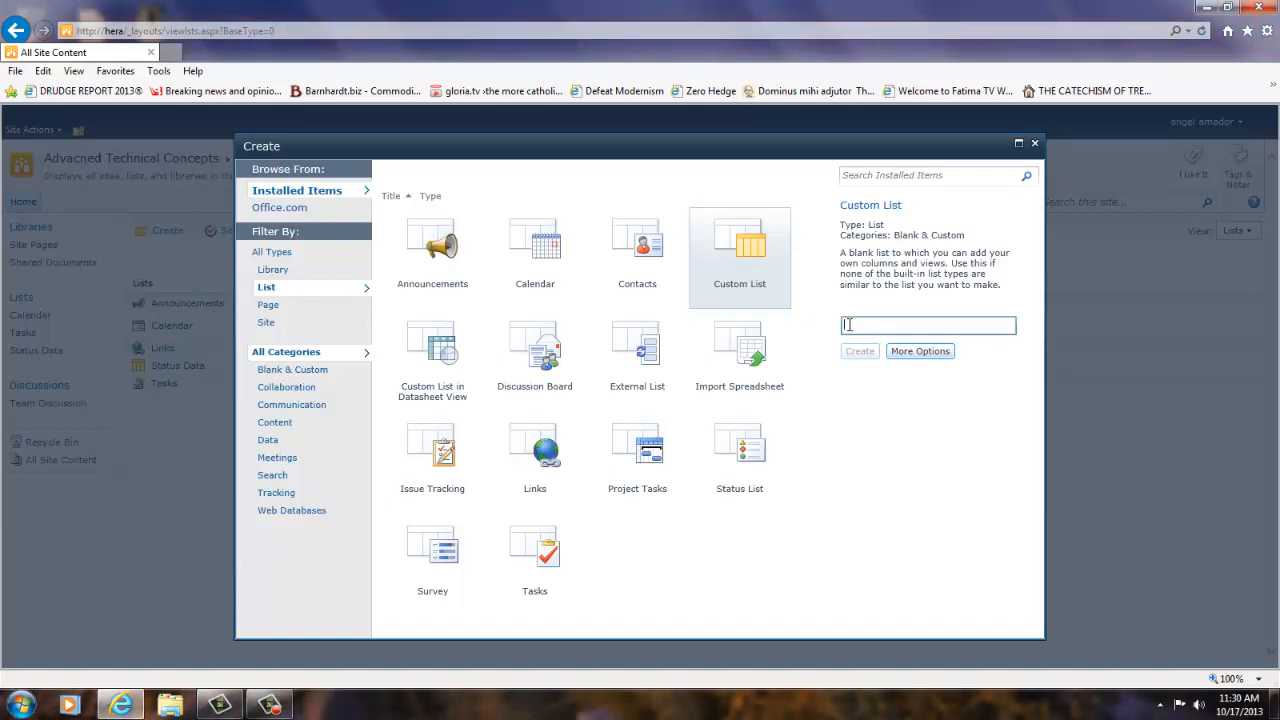
type("Te")
left_click(859, 351)
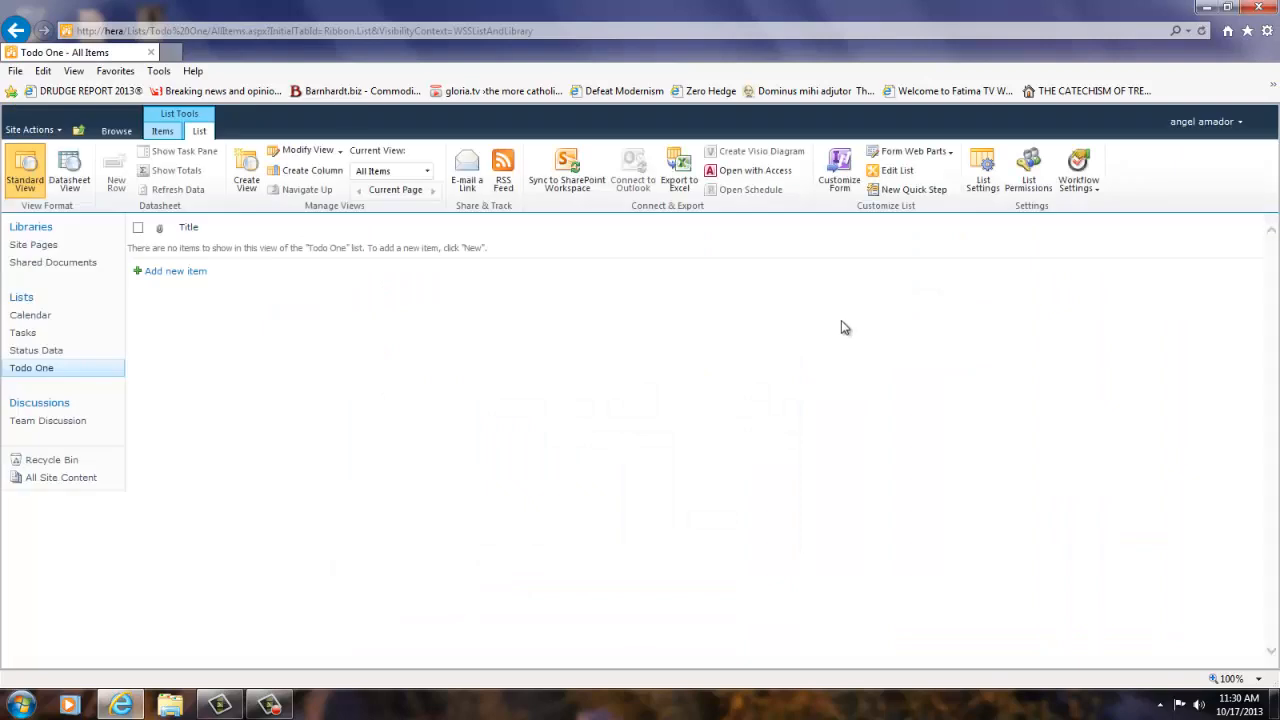
Allow management of content types in the Todo One list's advanced settings.
left_click(986, 163)
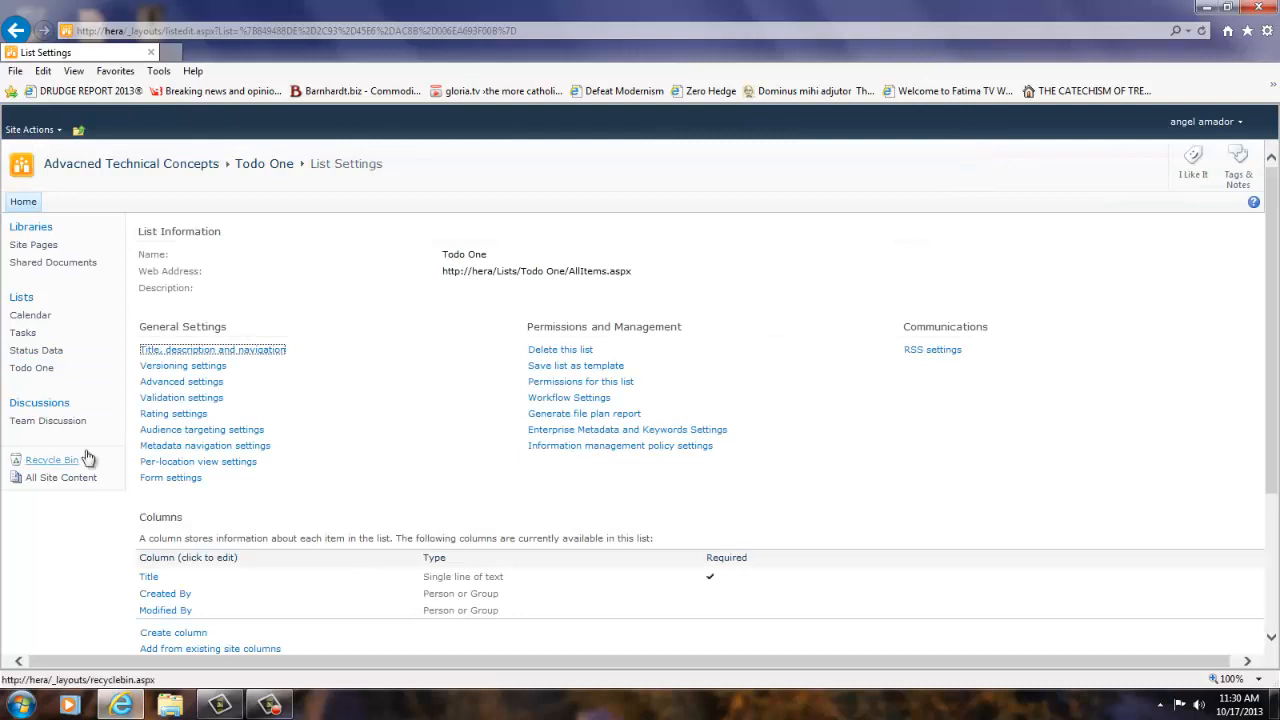
left_click(168, 382)
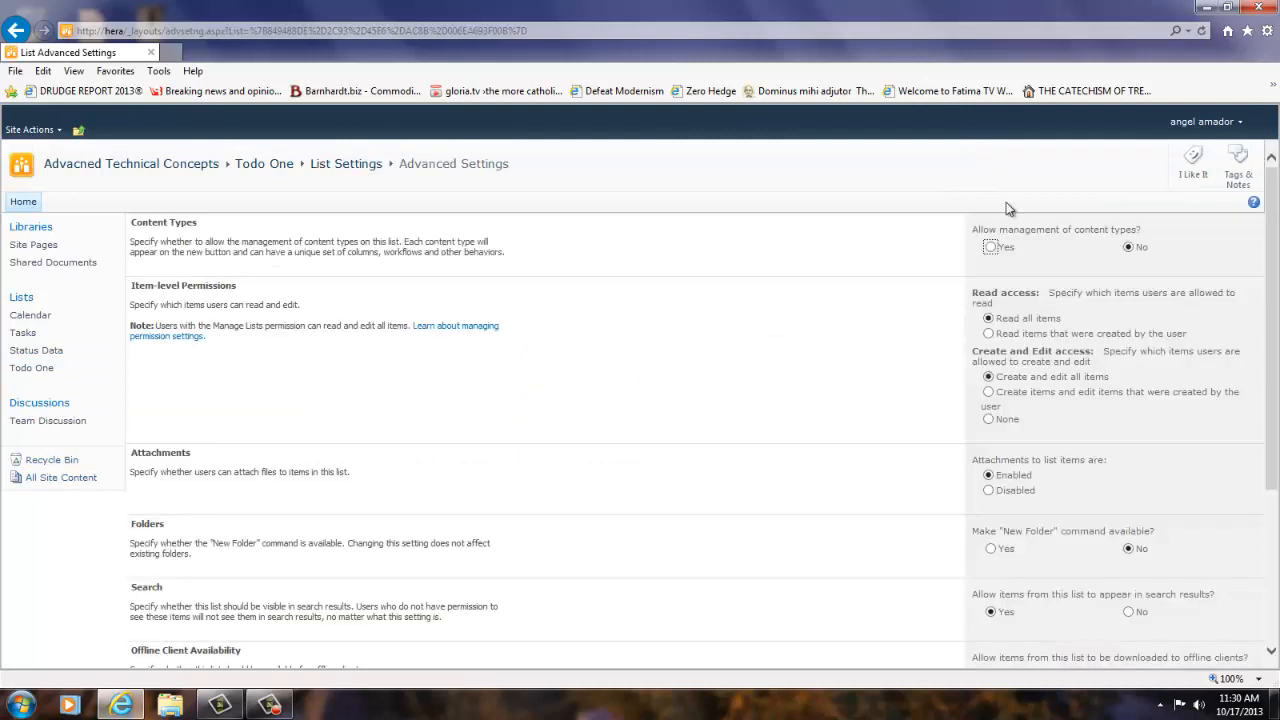
left_click(990, 248)
scroll(1000, 400, "down", 3)
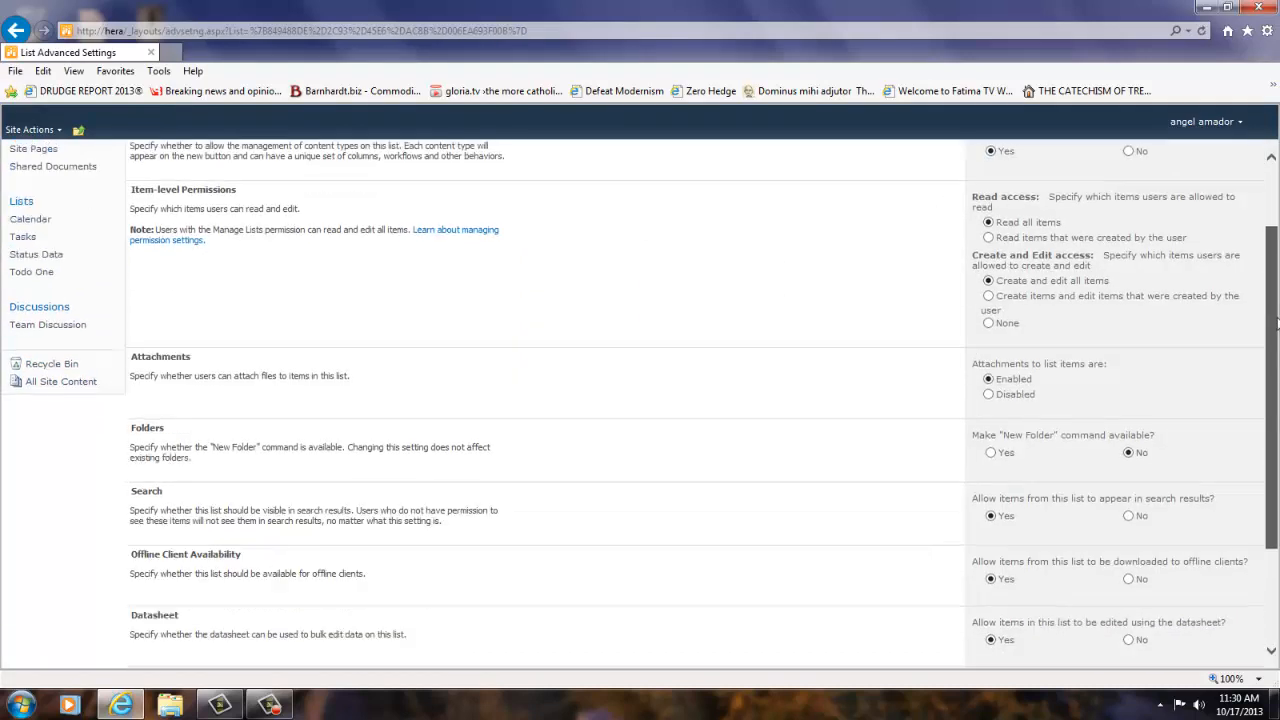
left_click(1097, 622)
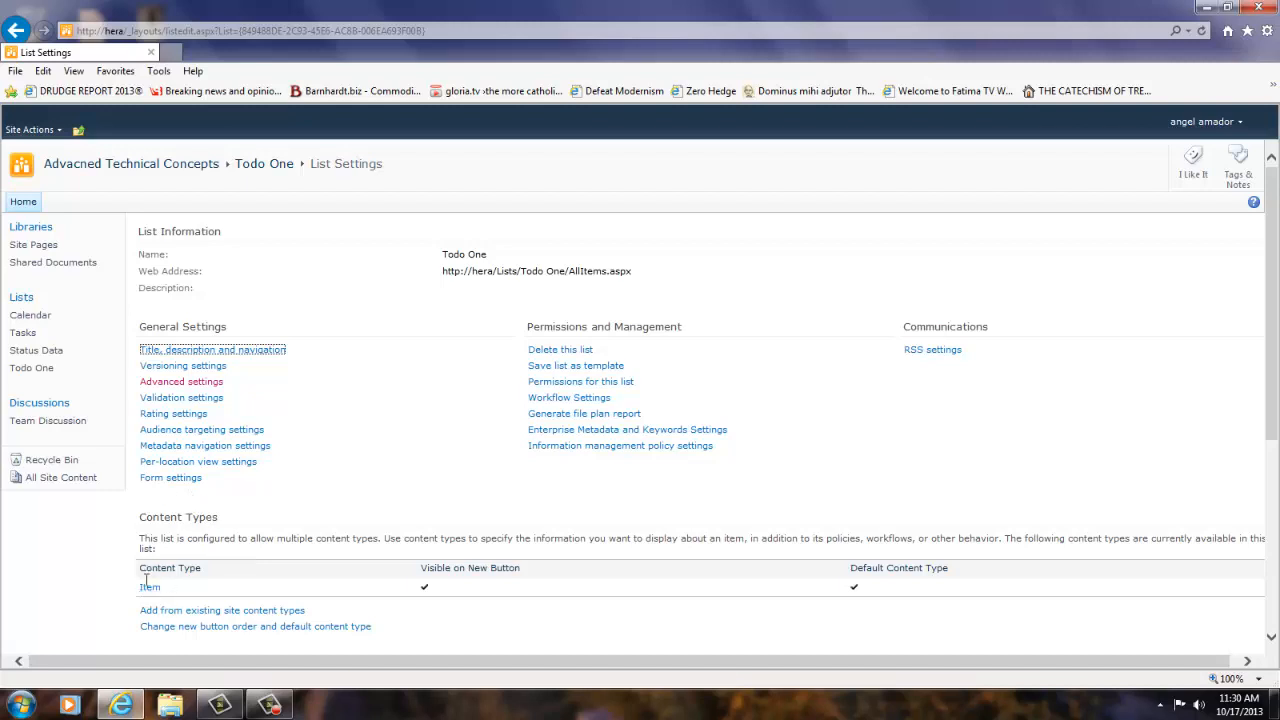
Add the existing site content type Todos from the Todos Content Types group to the Todo One list.
left_click(148, 610)
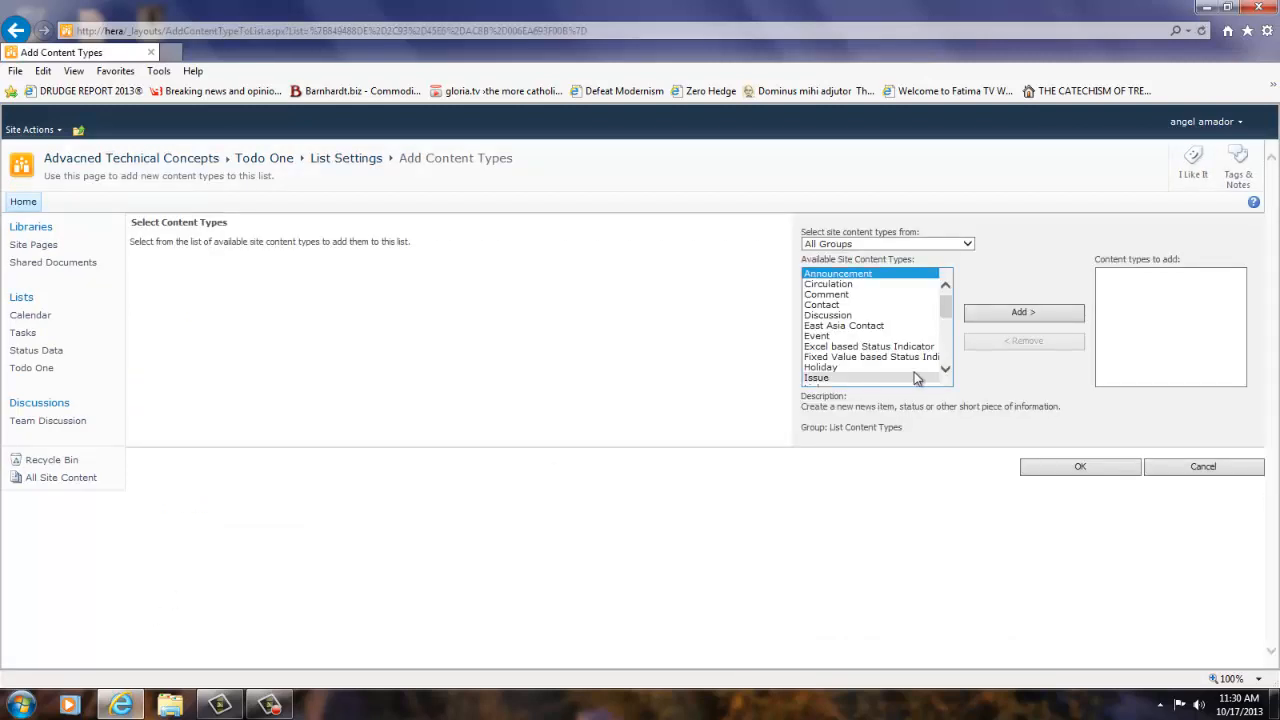
left_click(968, 243)
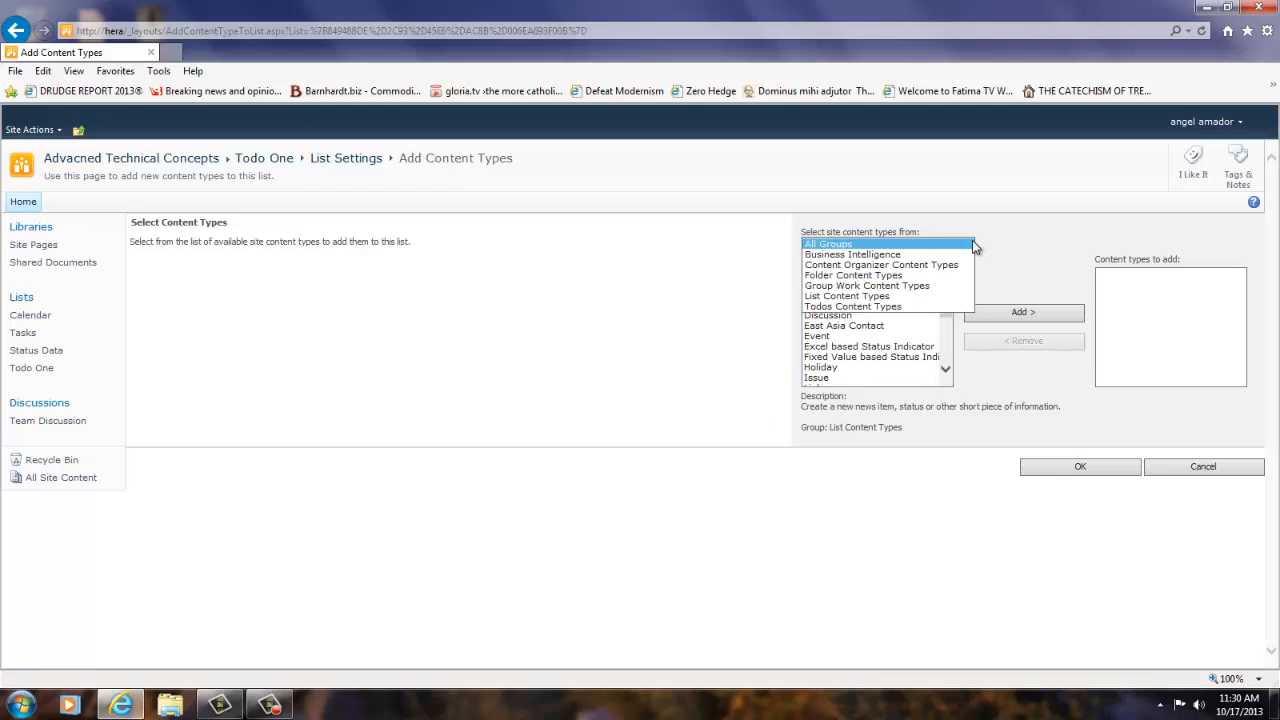
left_click(890, 306)
left_click(1023, 312)
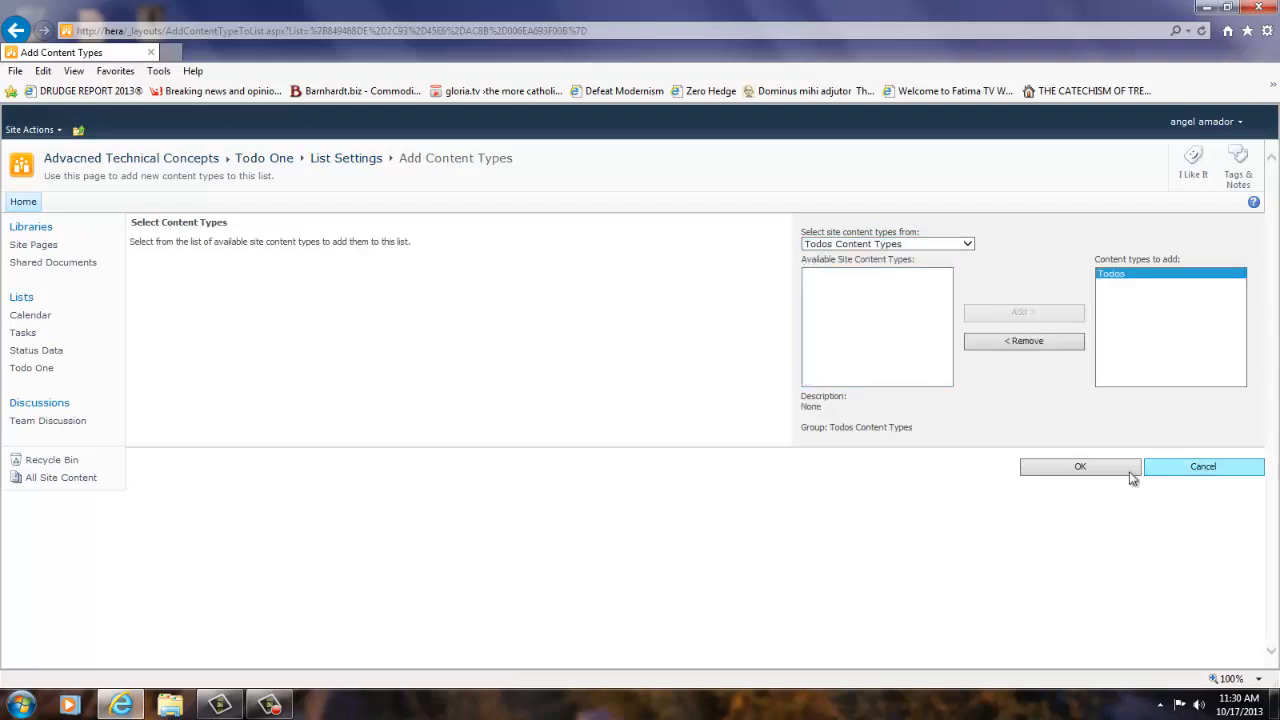
left_click(1085, 468)
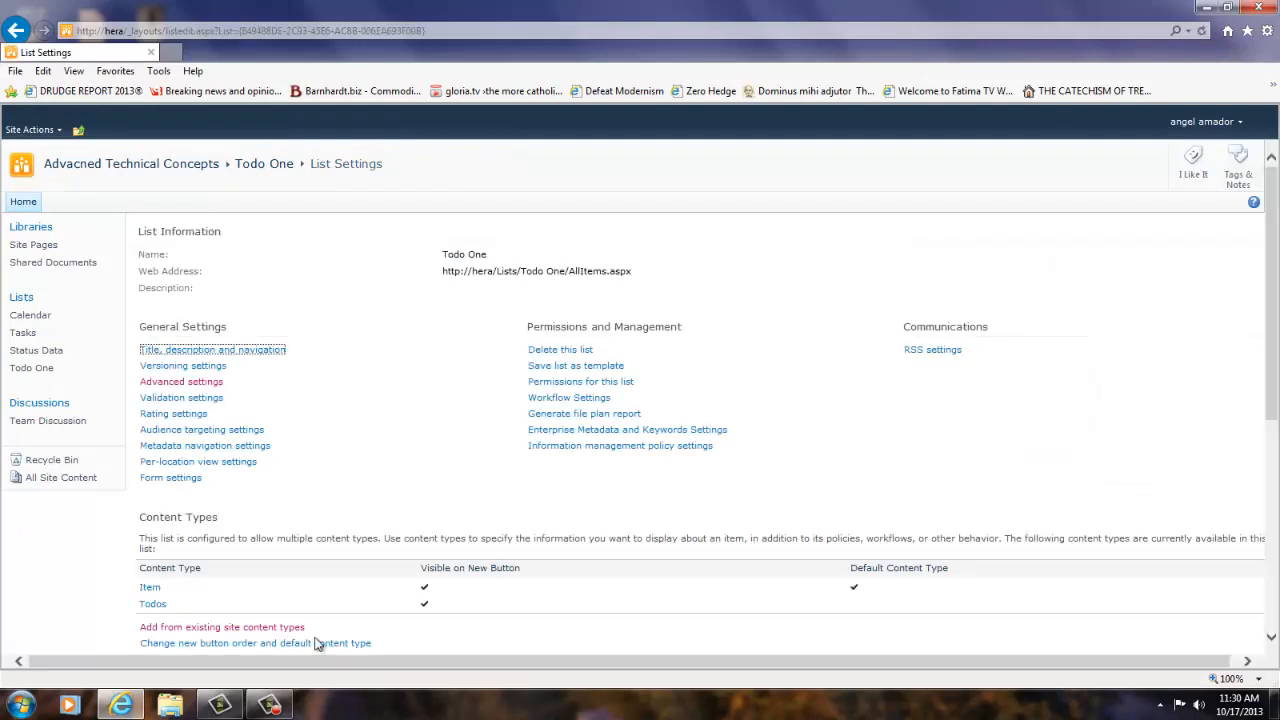
Delete the Item content type from the Todo One list.
left_click(150, 587)
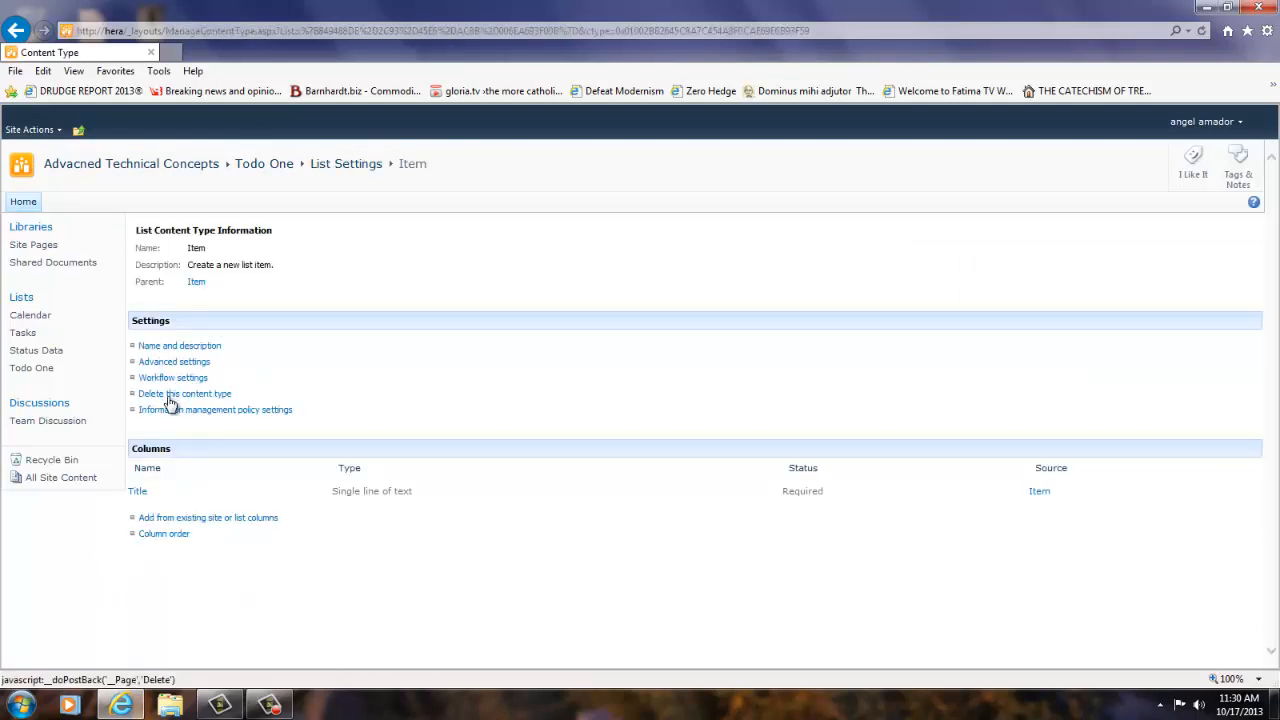
left_click(168, 396)
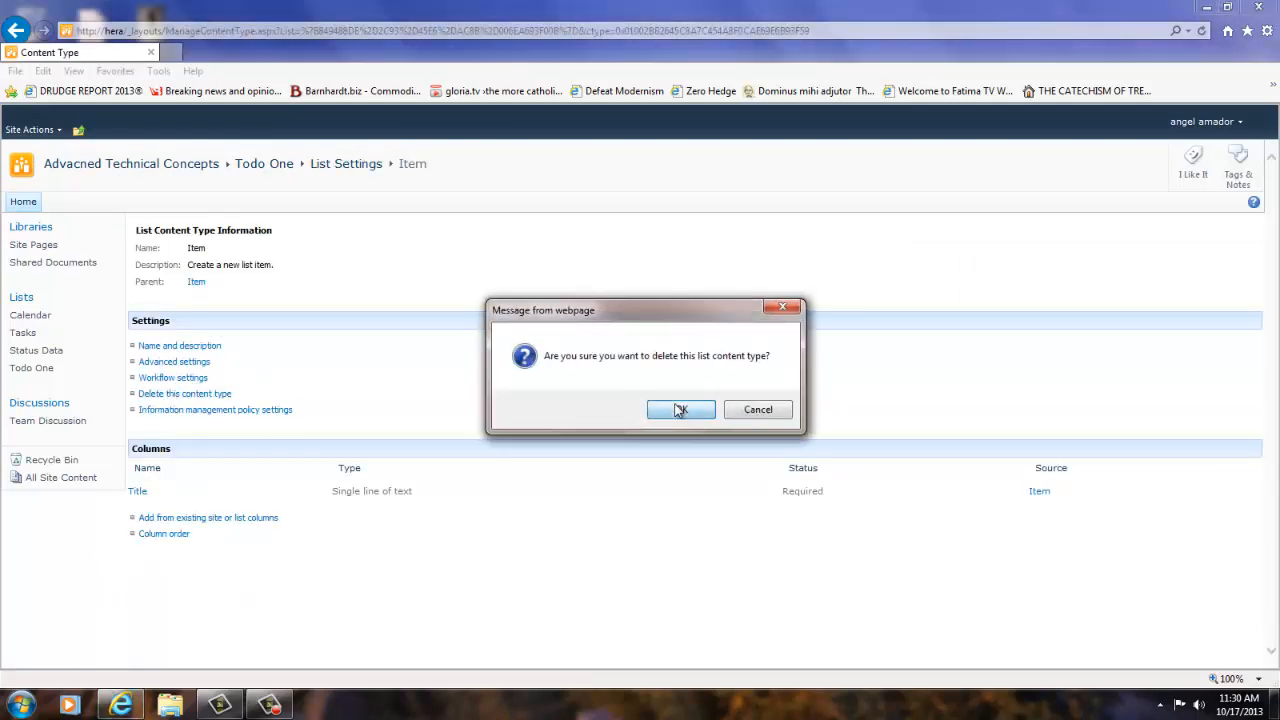
left_click(676, 409)
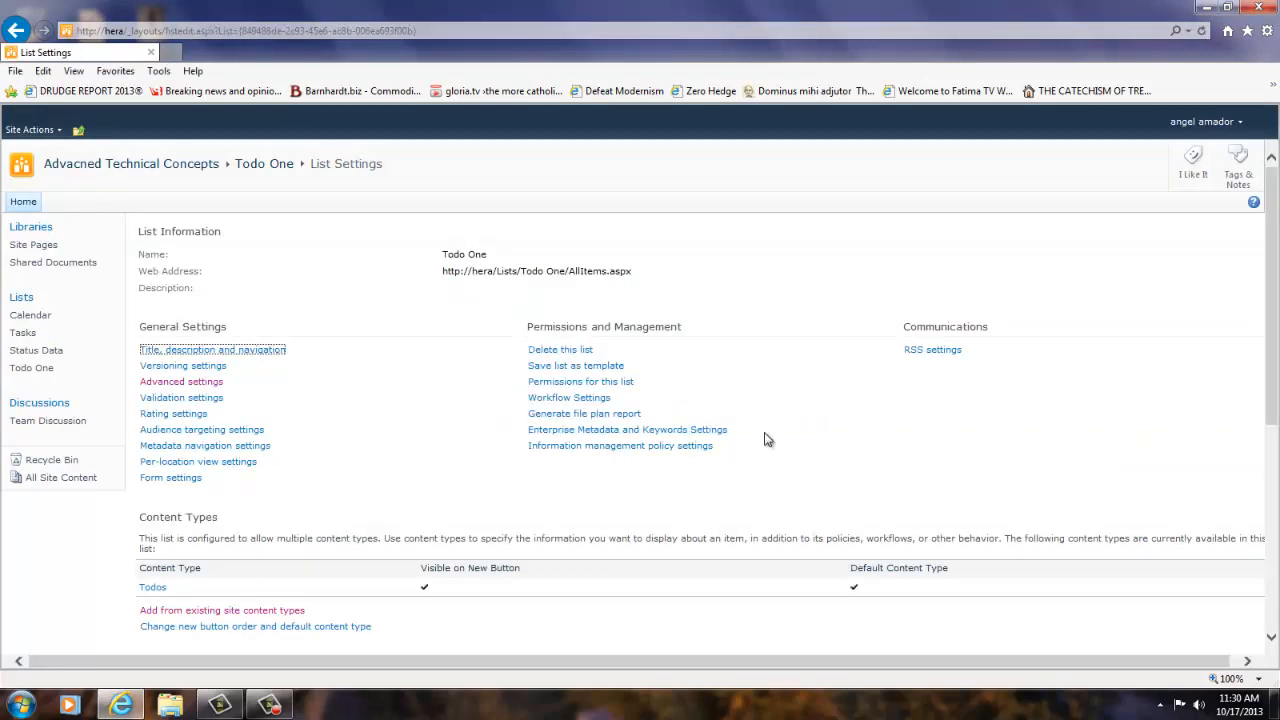
Edit the list's All Items view to hide Attachments and display Assigned Person, Due Date and Todo Status.
scroll(766, 438, "down", 5)
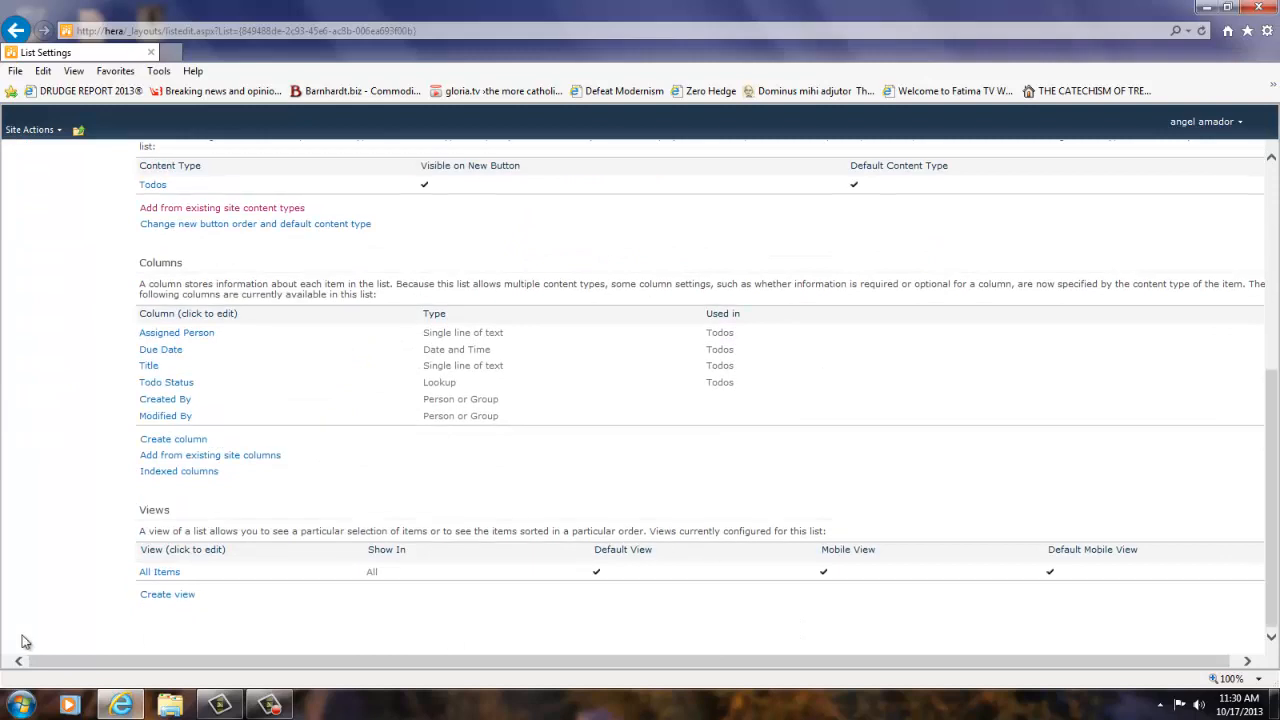
left_click(160, 572)
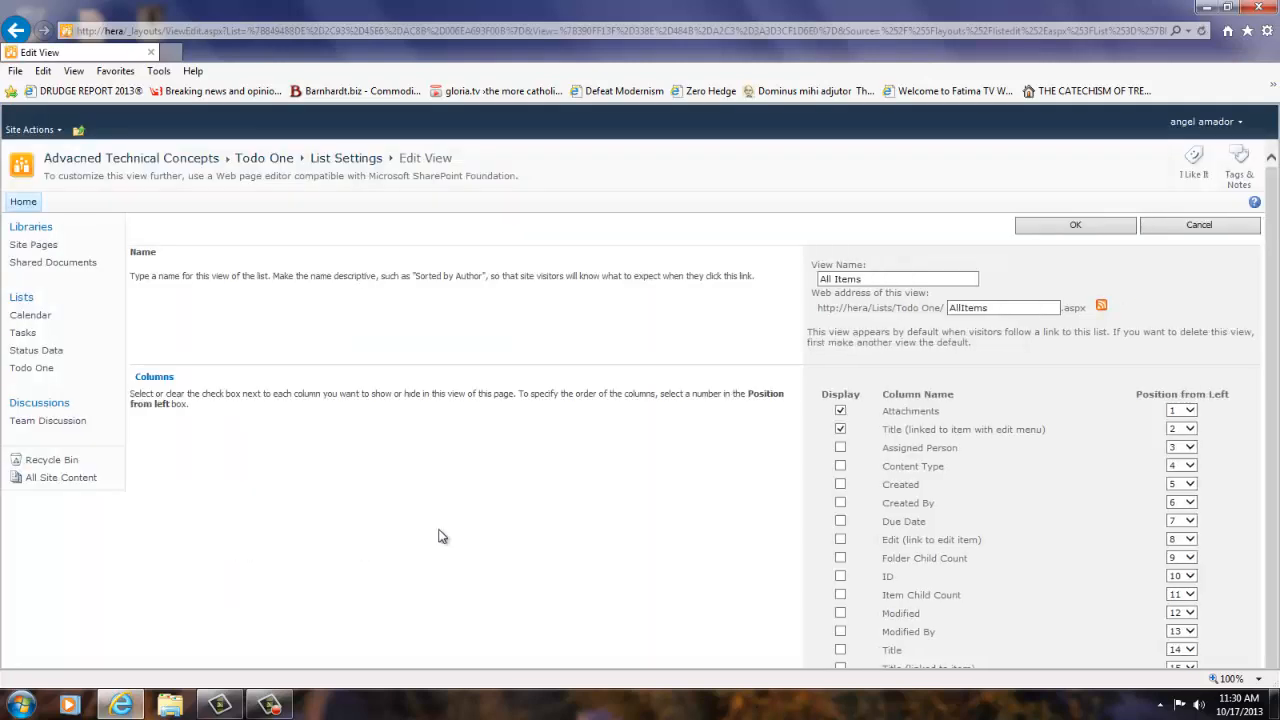
left_click(840, 411)
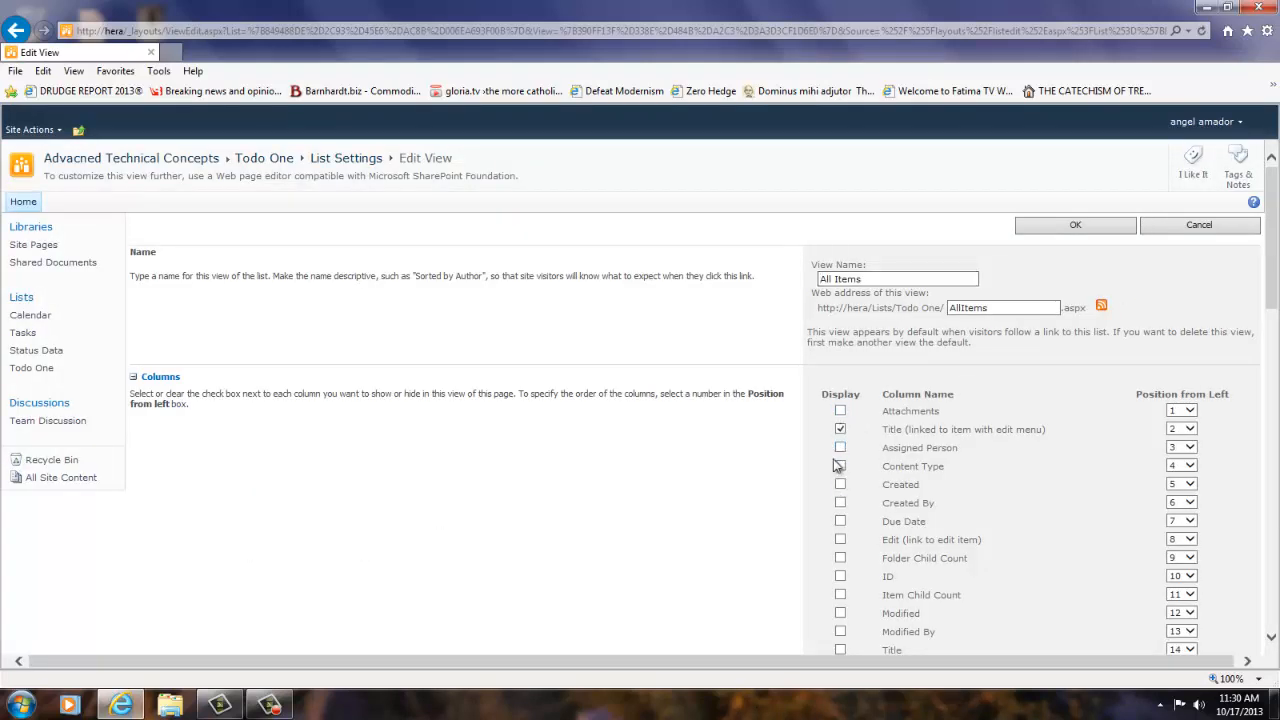
left_click(840, 447)
left_click(840, 521)
scroll(895, 580, "down", 1)
scroll(895, 580, "down", 1)
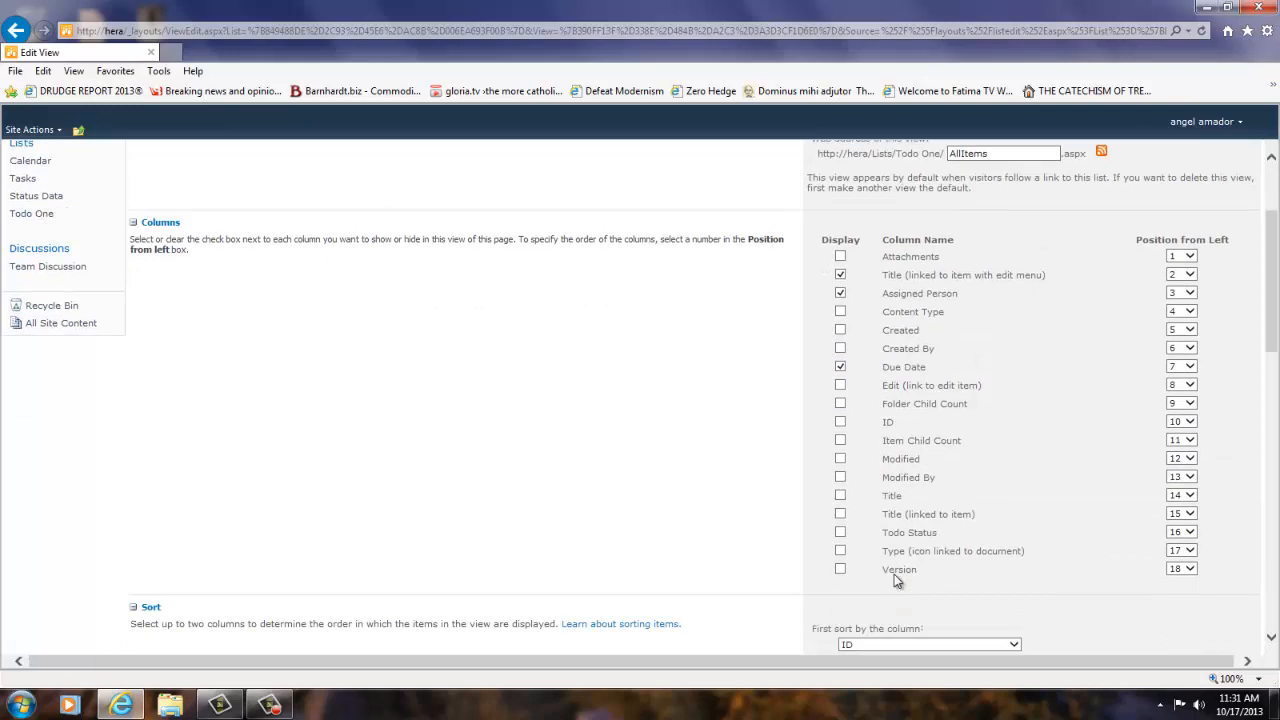
left_click(840, 533)
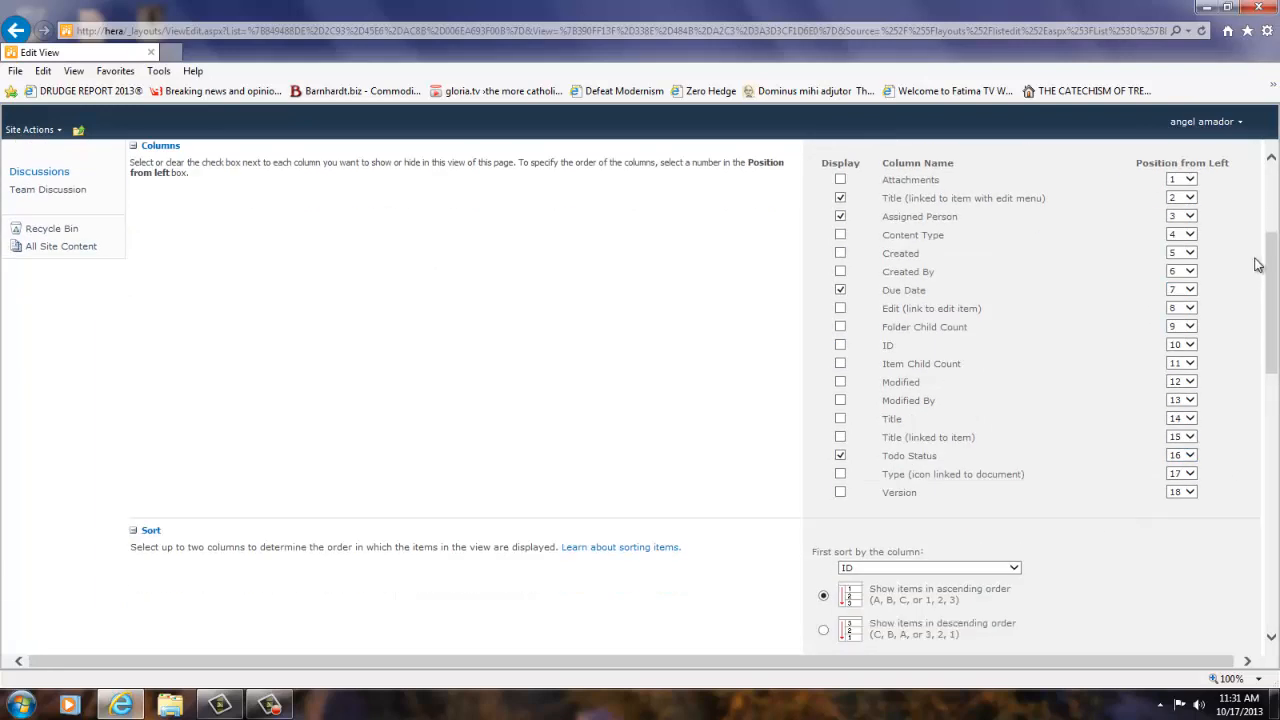
left_click_drag(1272, 270, 1276, 535)
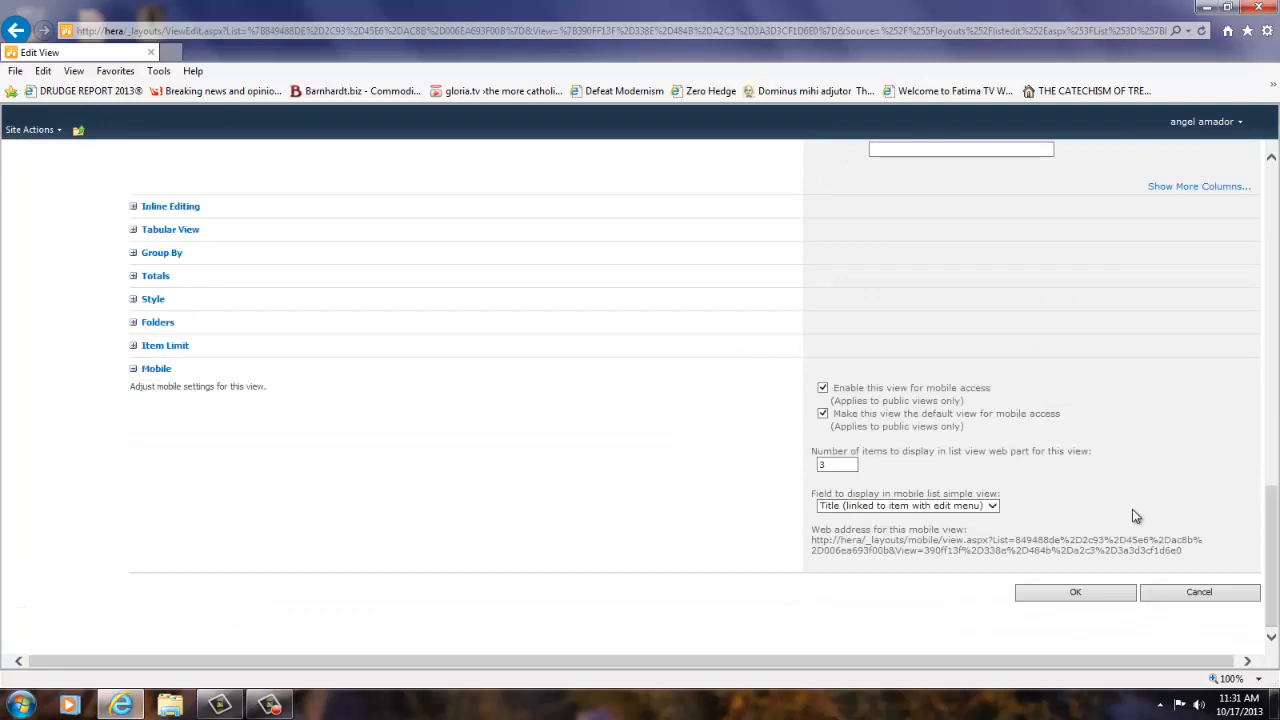
left_click(1087, 591)
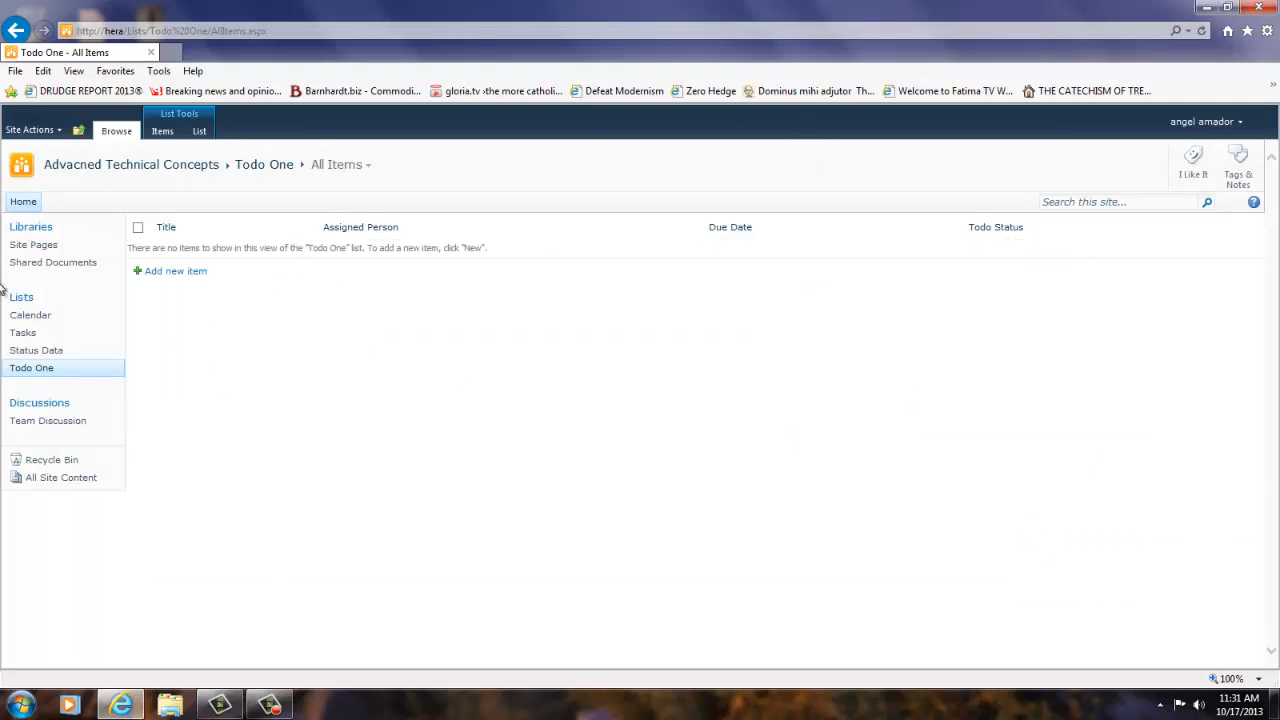
Move Assigned Person to position 4 in the All Items view, after Due Date and Todo Status.
left_click(209, 139)
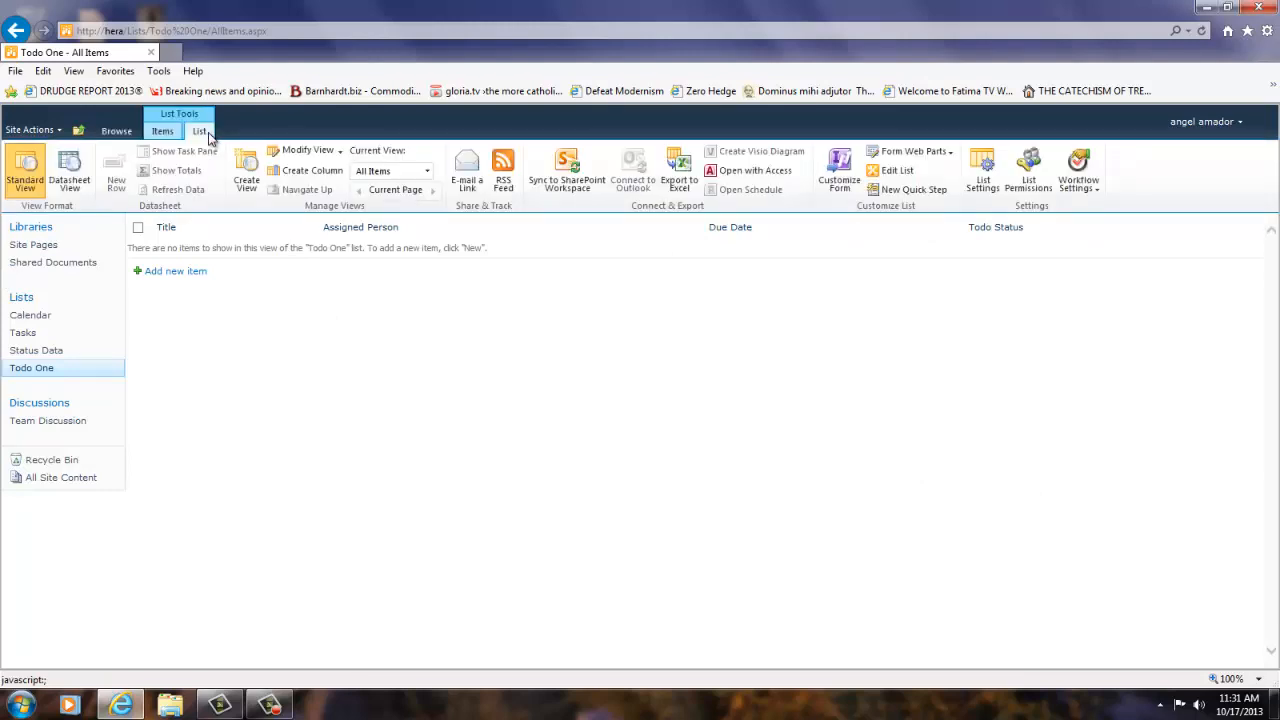
left_click(983, 175)
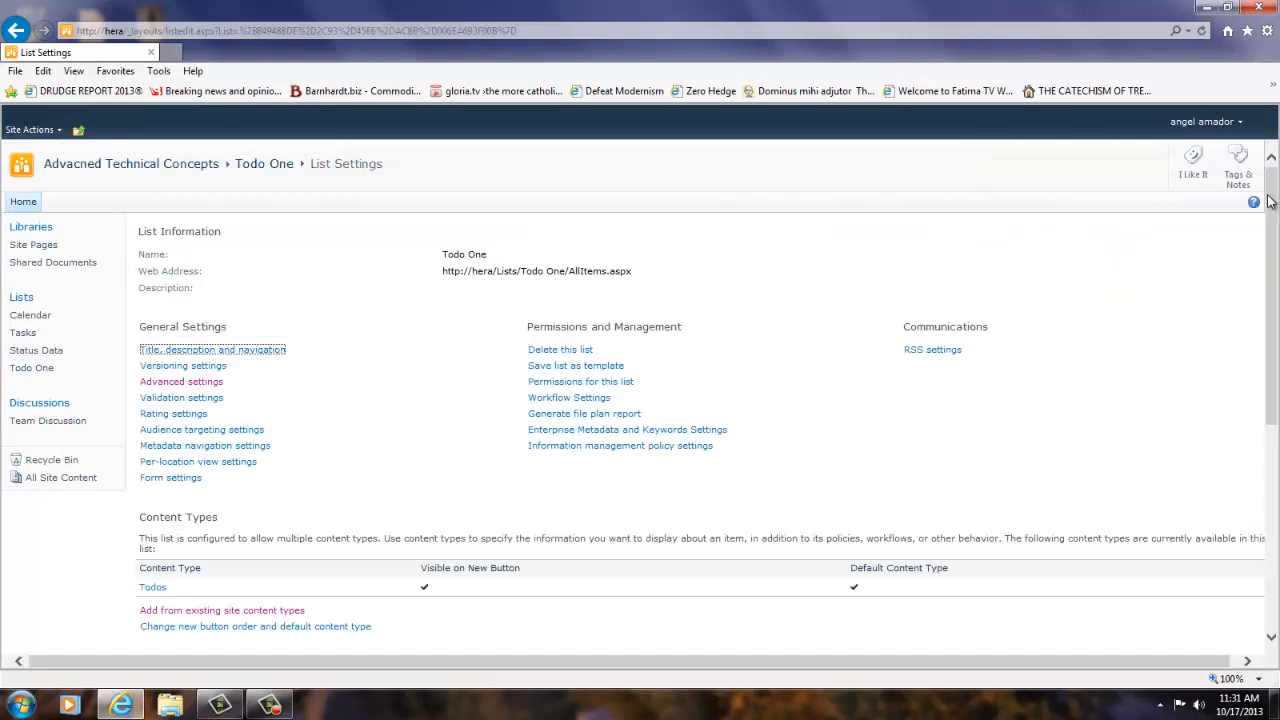
left_click_drag(1269, 209, 1269, 418)
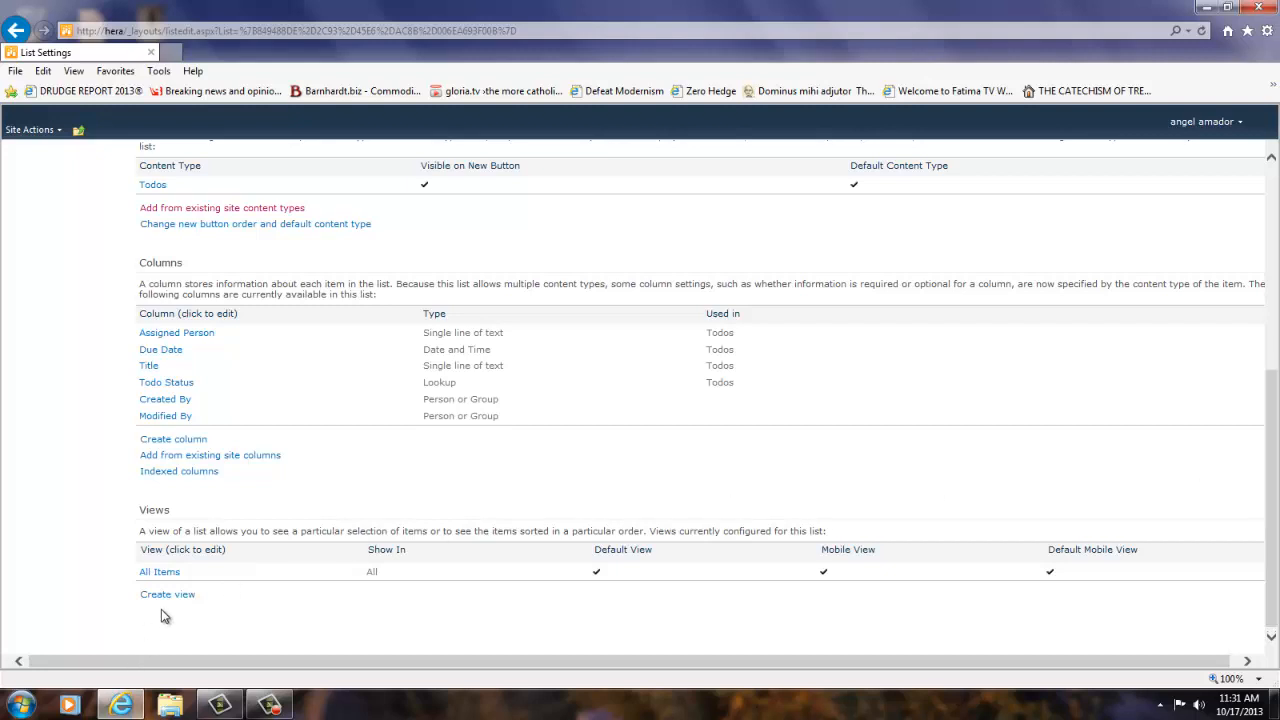
left_click(158, 571)
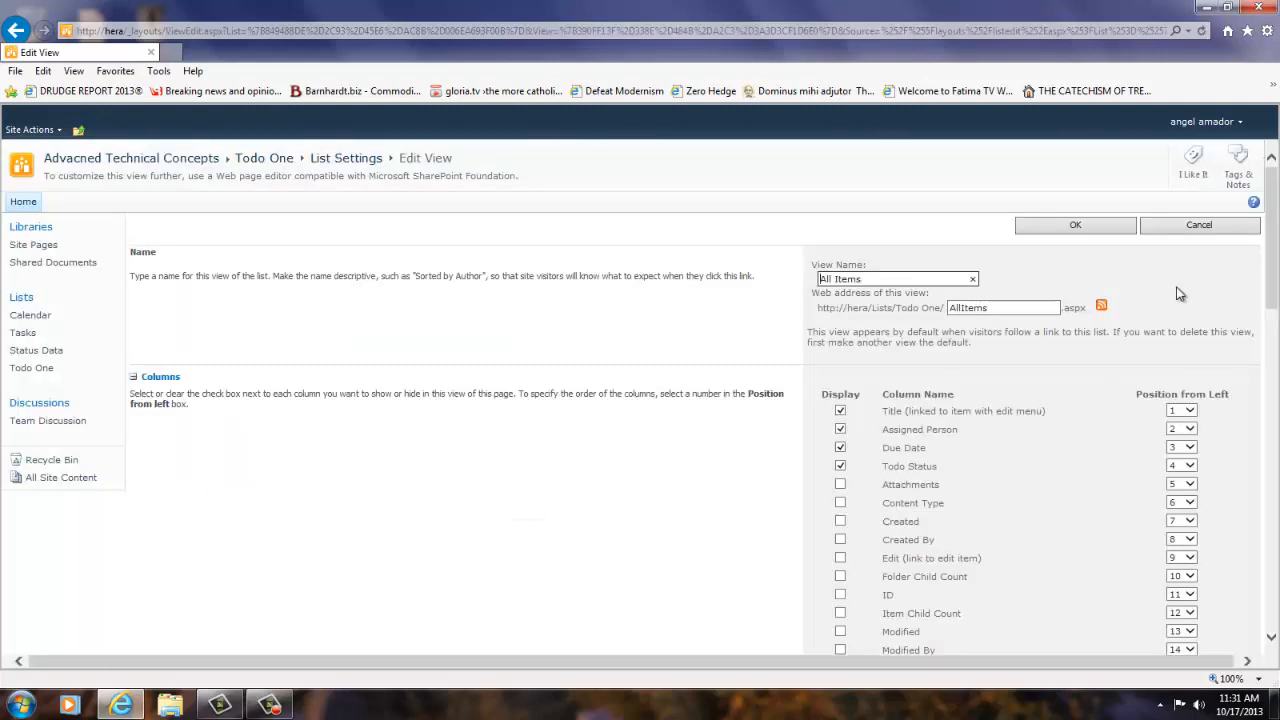
left_click(840, 432)
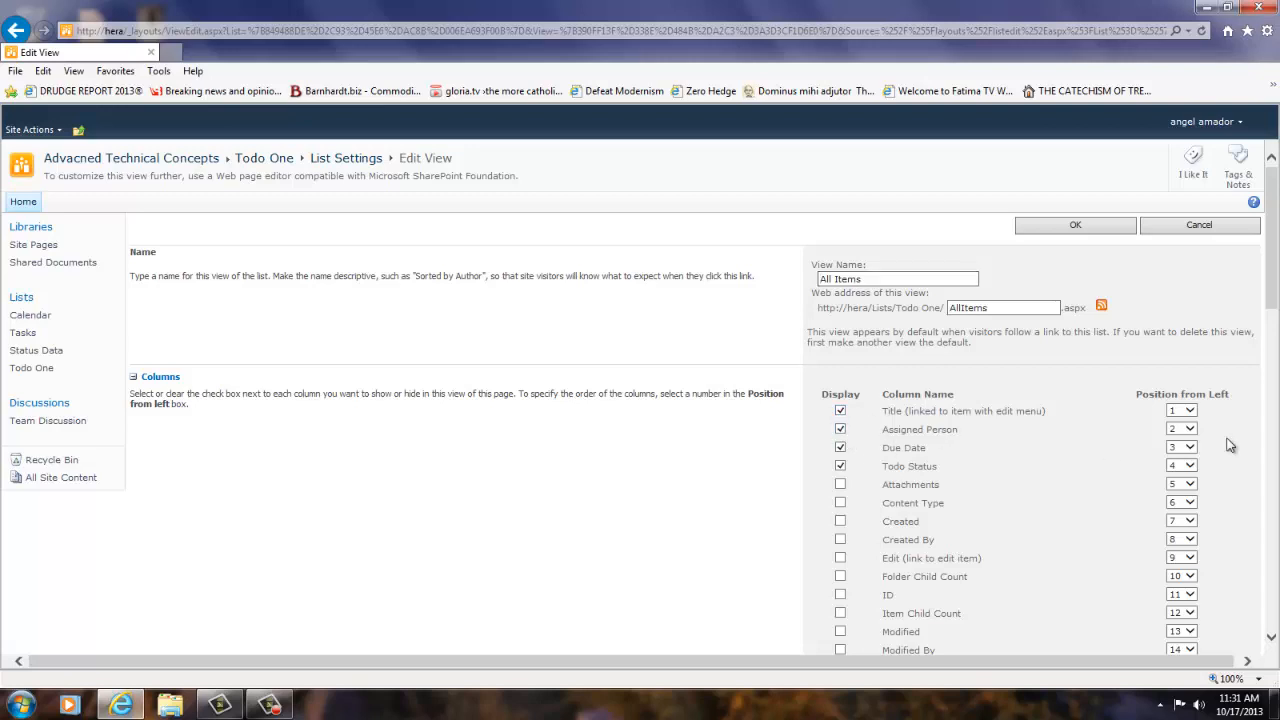
left_click(1190, 429)
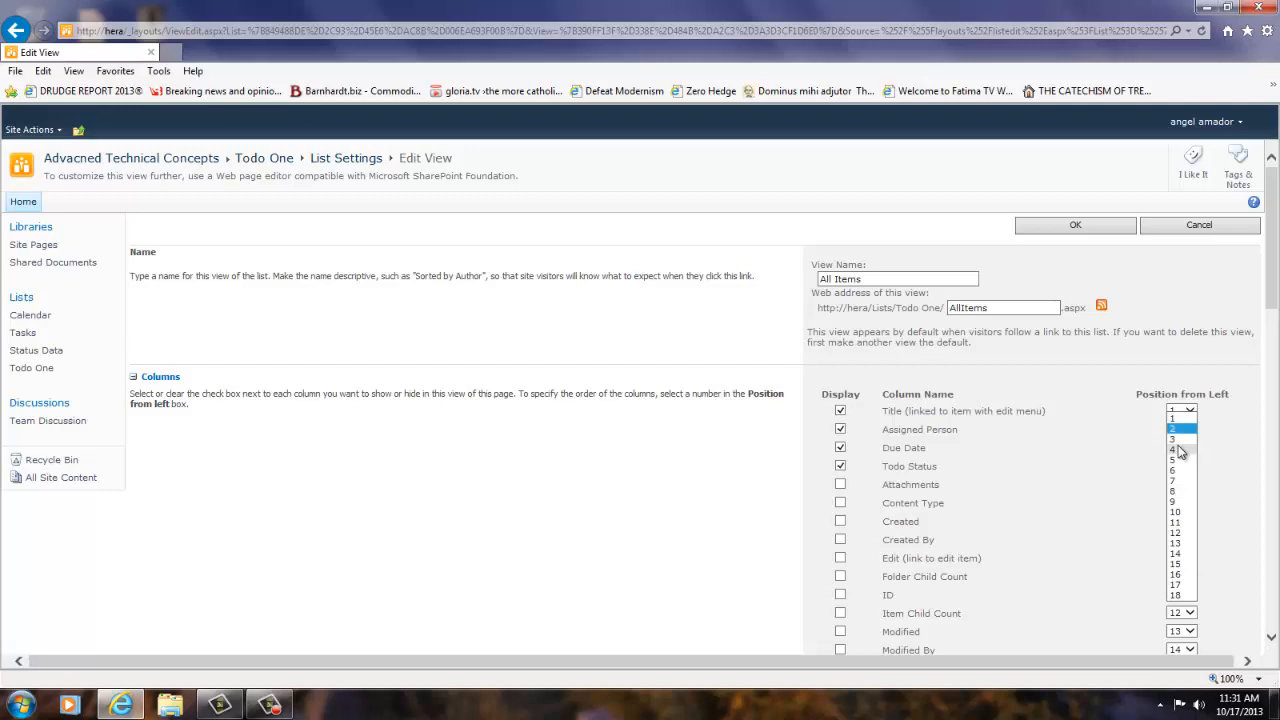
left_click(1178, 449)
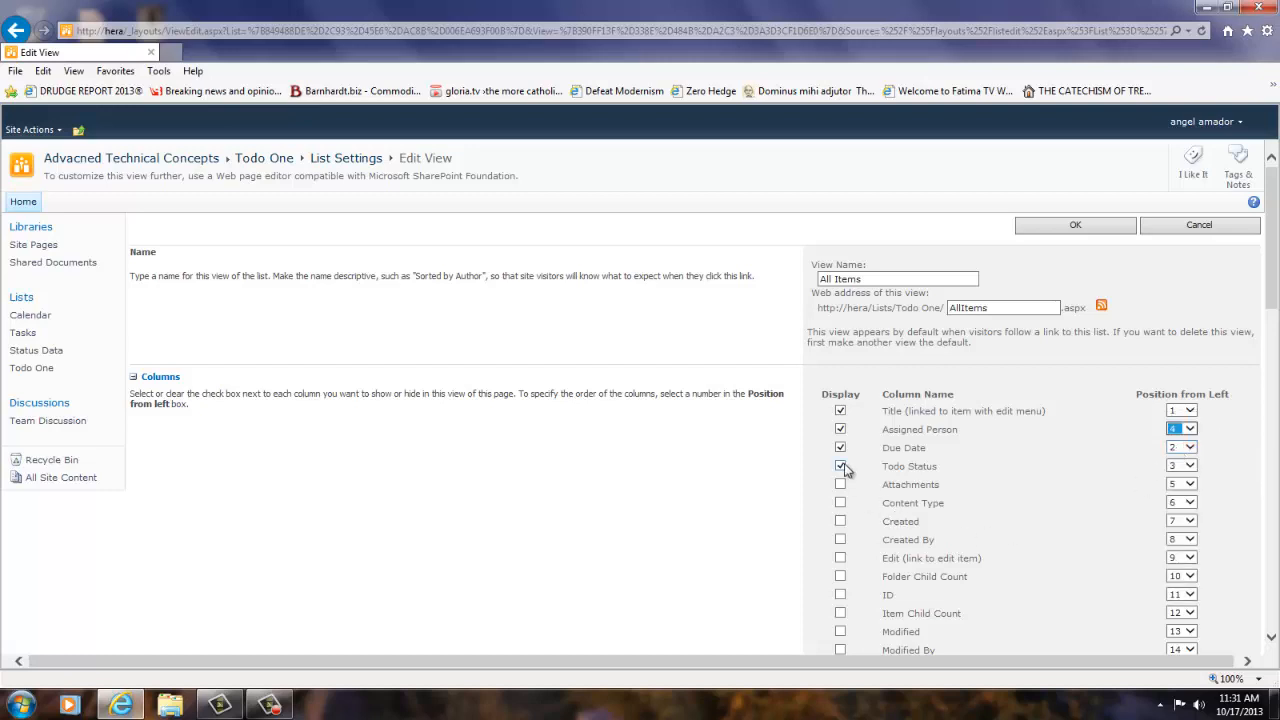
left_click(1088, 230)
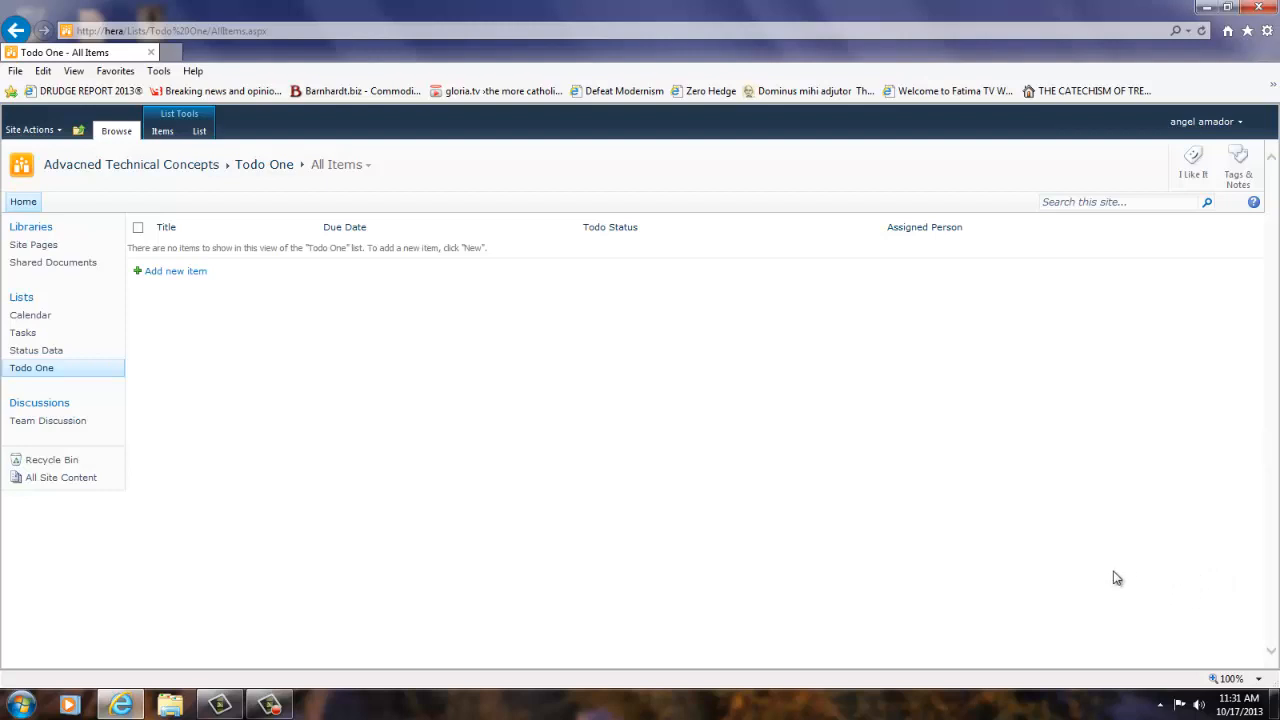
Start a new Todo One item titled "Pickup cleaners" with the due date 10/17/2013.
left_click(175, 272)
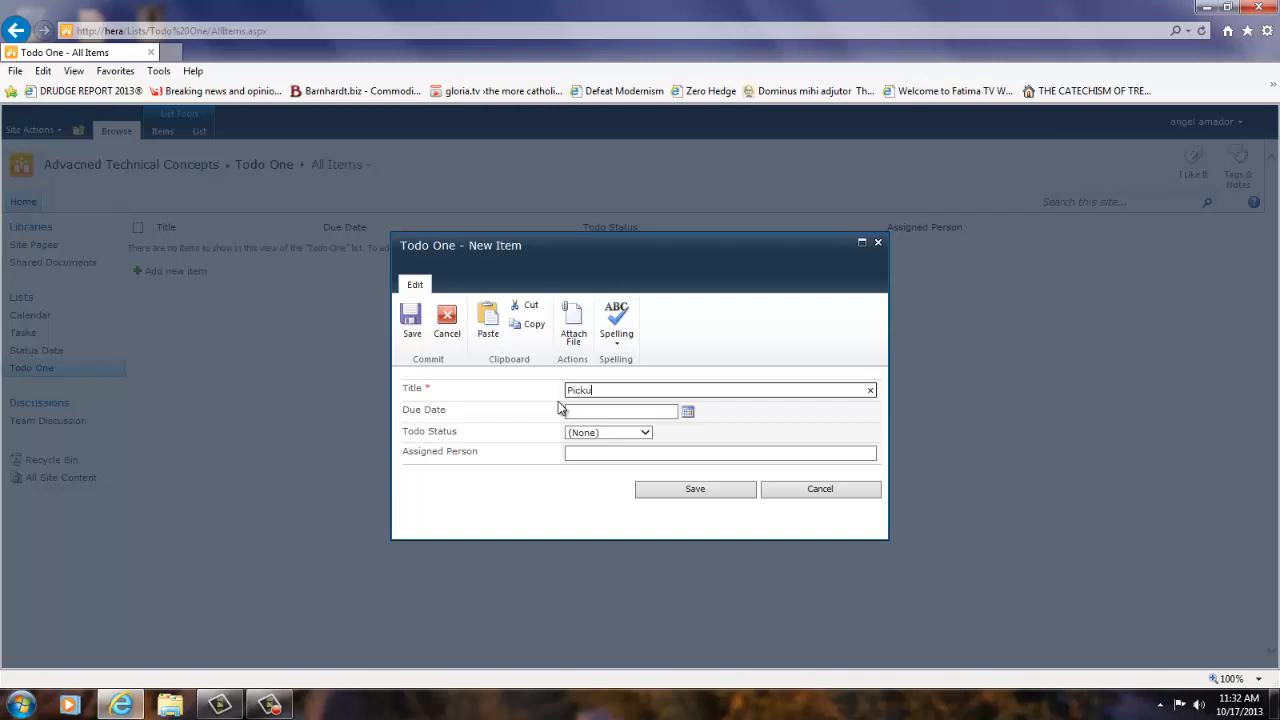
type("cleaners")
left_click(601, 414)
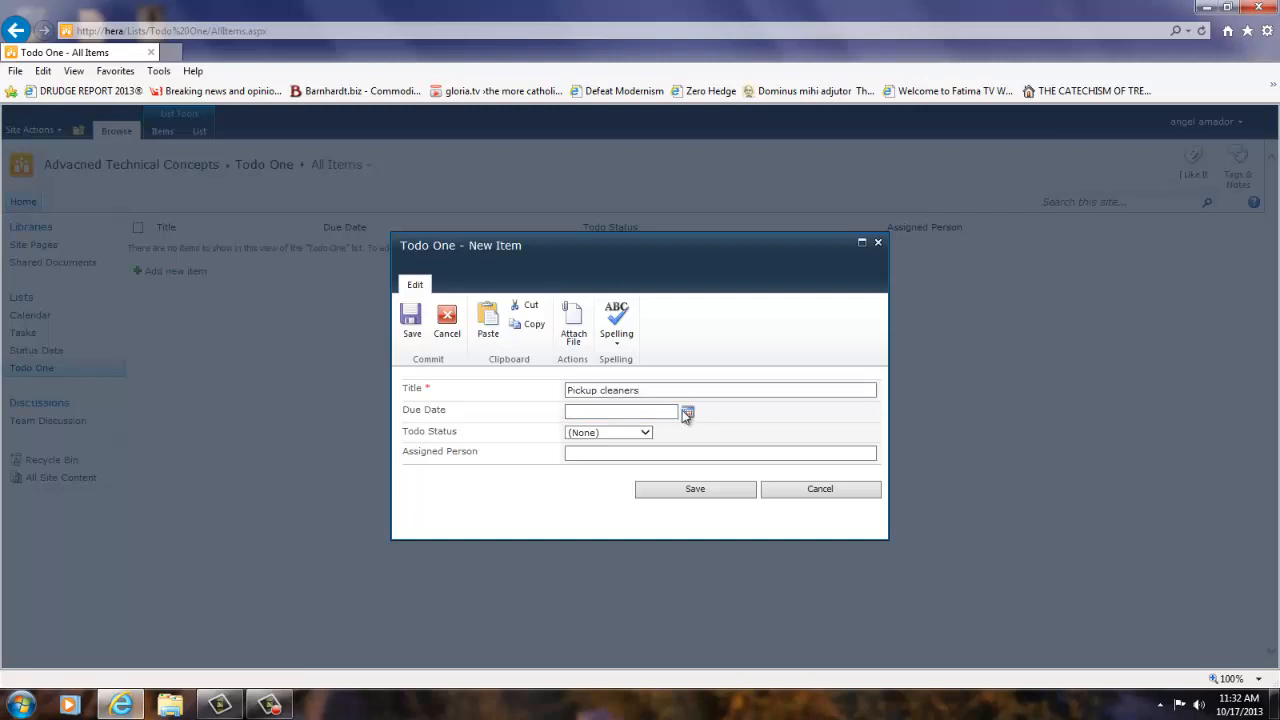
left_click(687, 411)
left_click(637, 497)
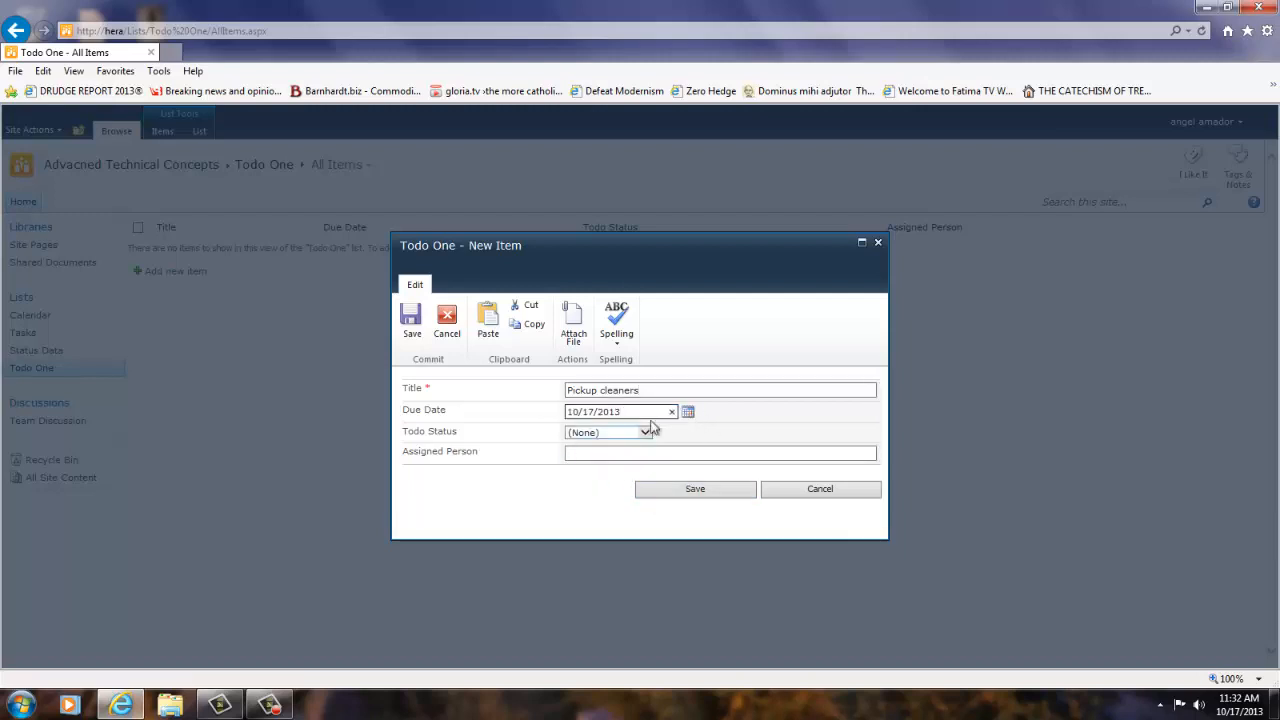
Set the new item's Todo Status to Started, enter the assigned person's initials and save the item.
left_click(647, 434)
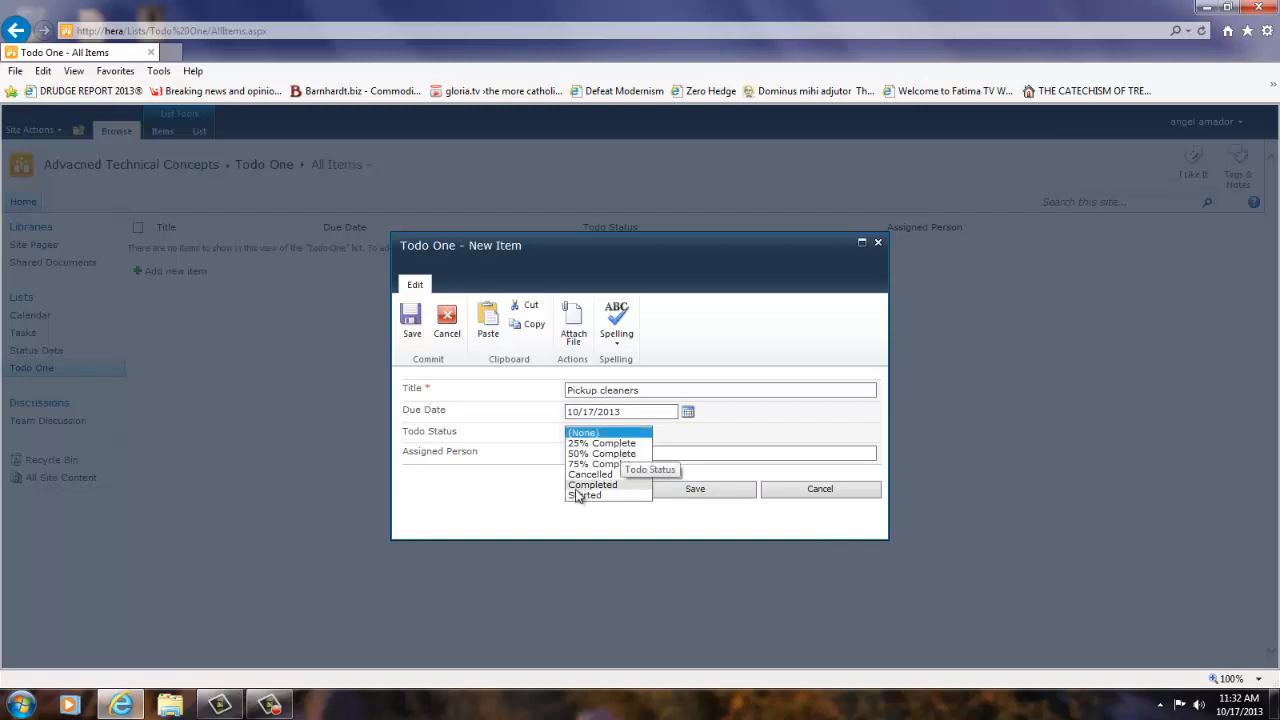
left_click(597, 443)
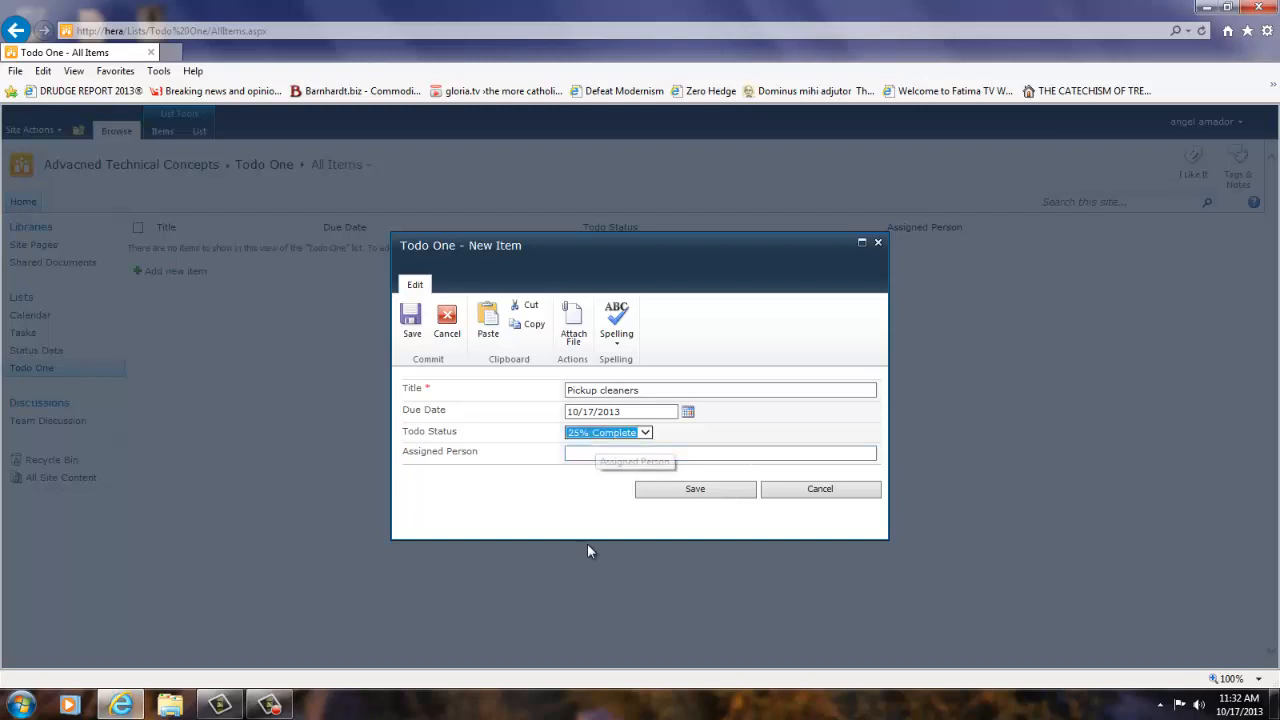
left_click(645, 432)
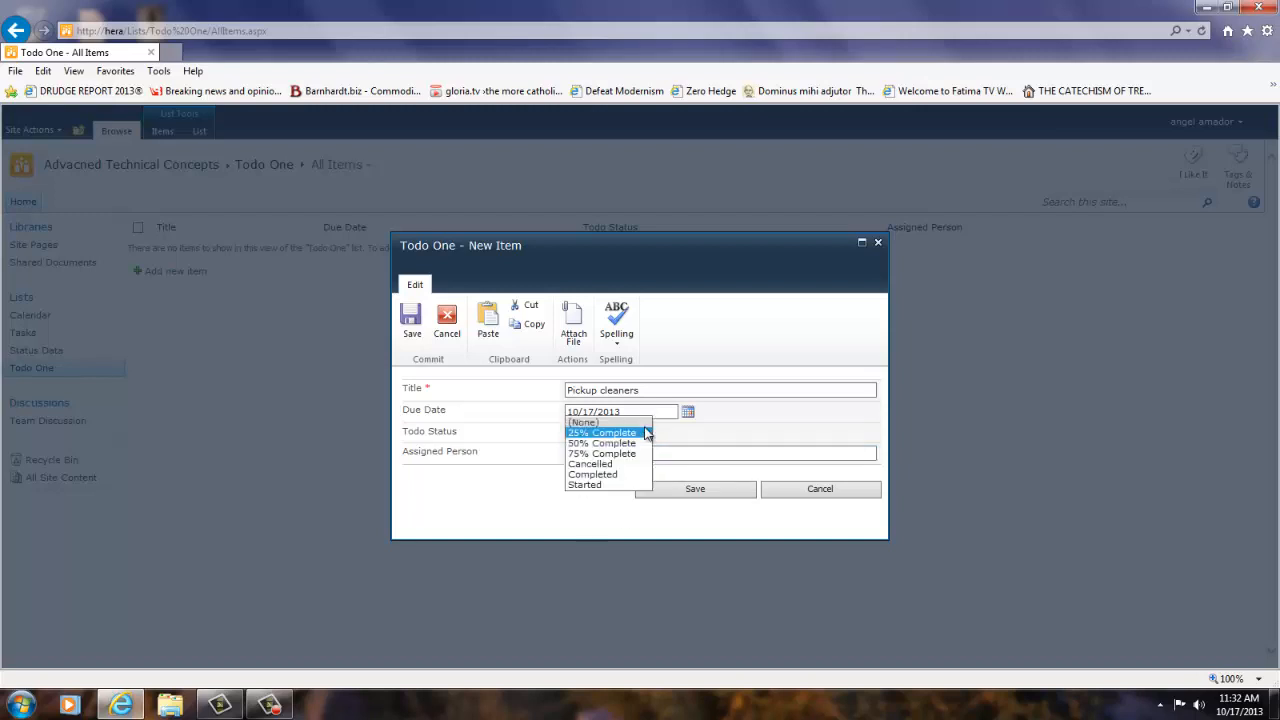
left_click(593, 484)
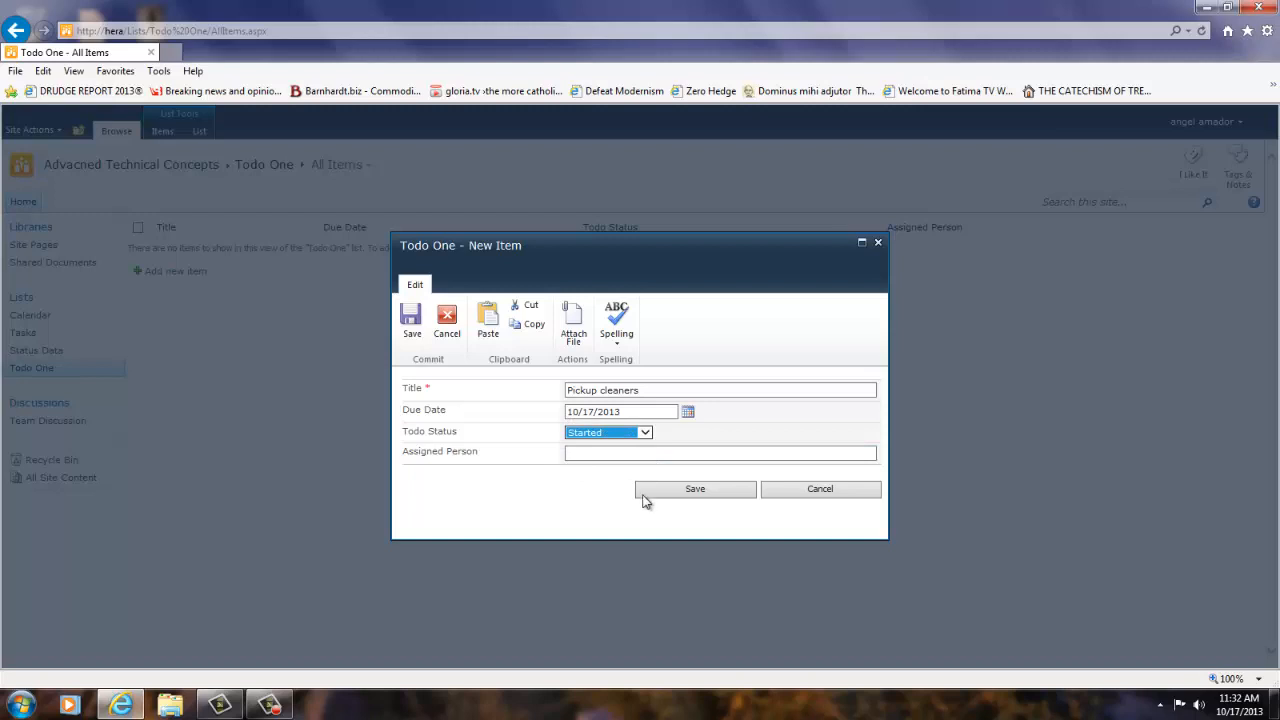
left_click(639, 452)
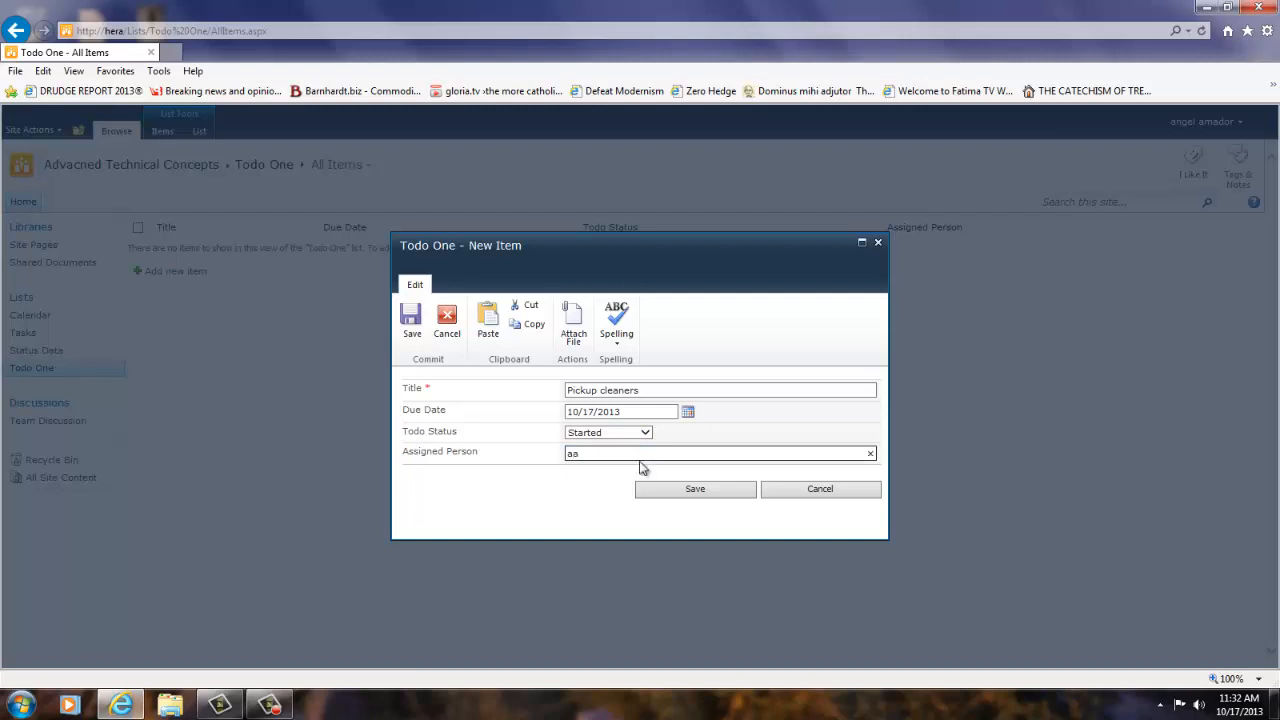
left_click(674, 491)
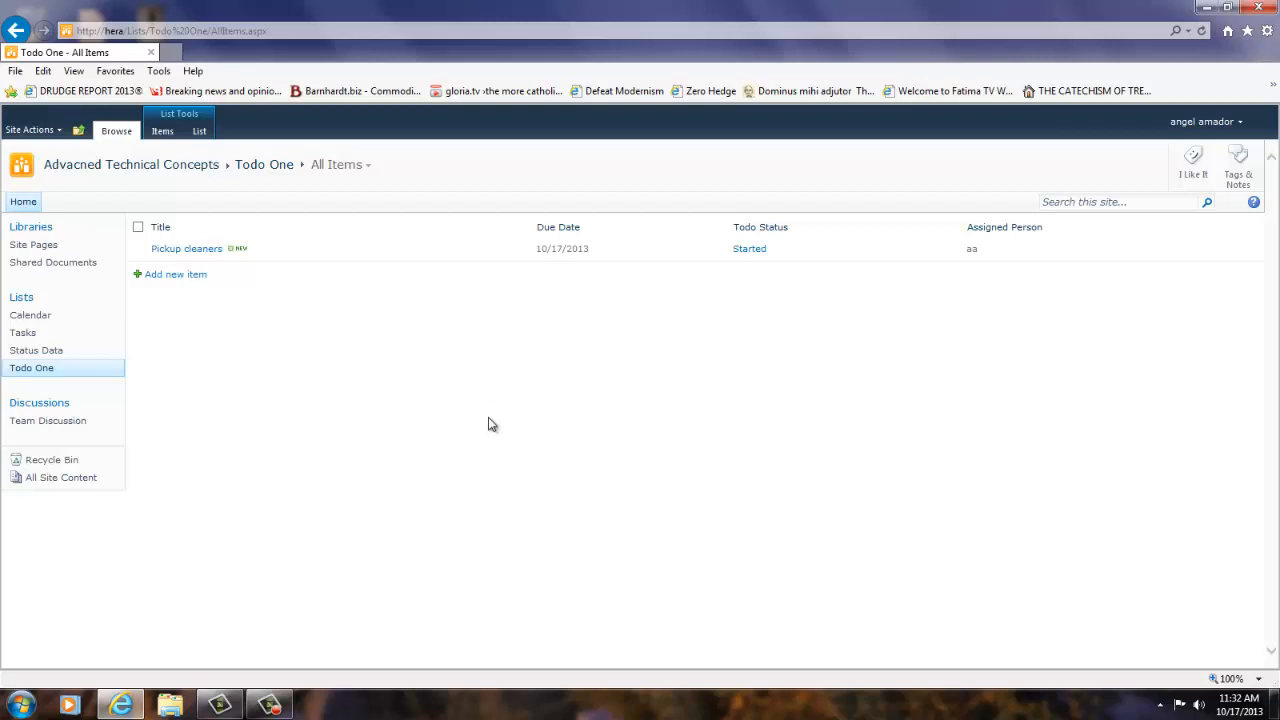
Try to delete the Todos site content type from the Todos Content Types group, and return to its settings page.
left_click(35, 129)
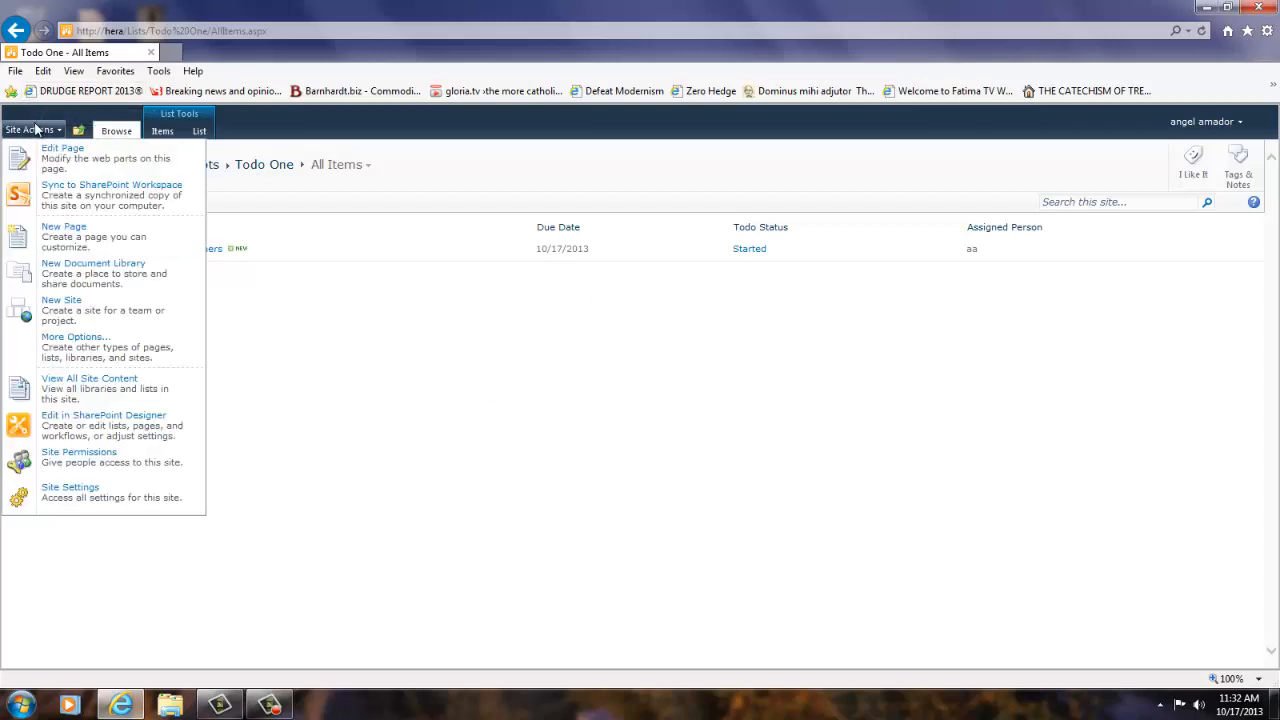
left_click(78, 490)
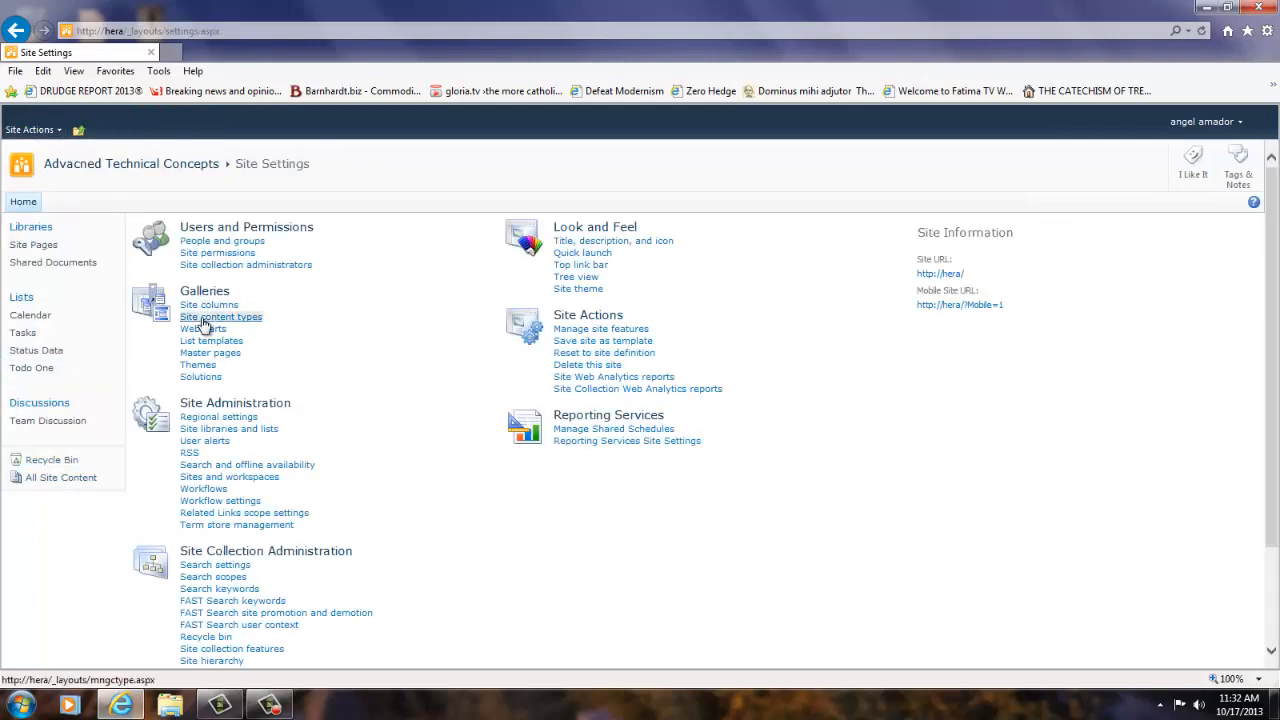
left_click(200, 317)
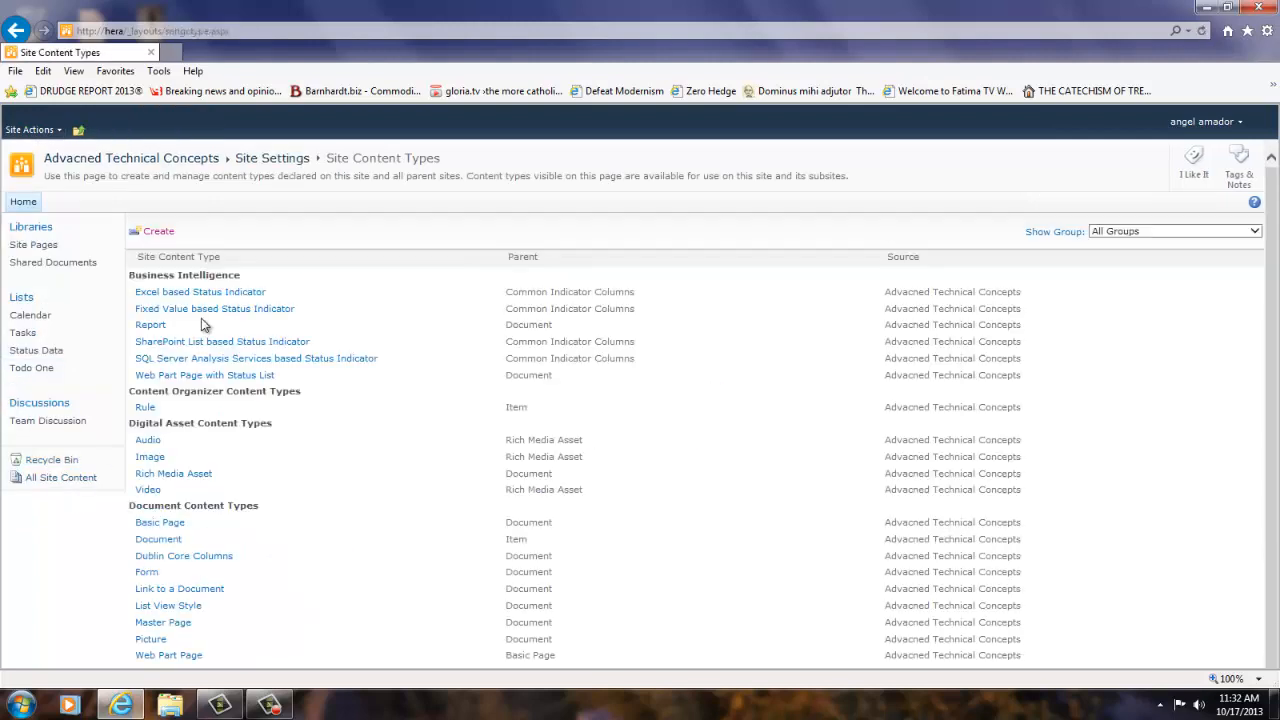
left_click(1254, 232)
left_click(1137, 338)
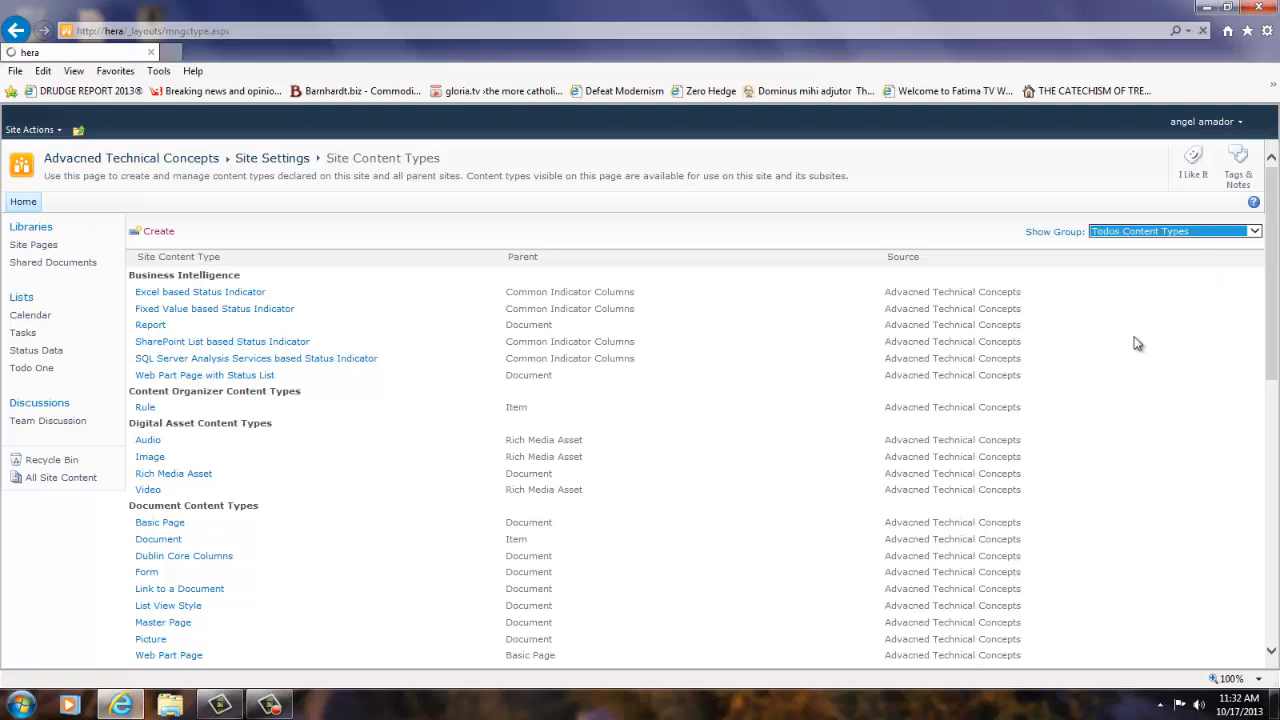
left_click(149, 293)
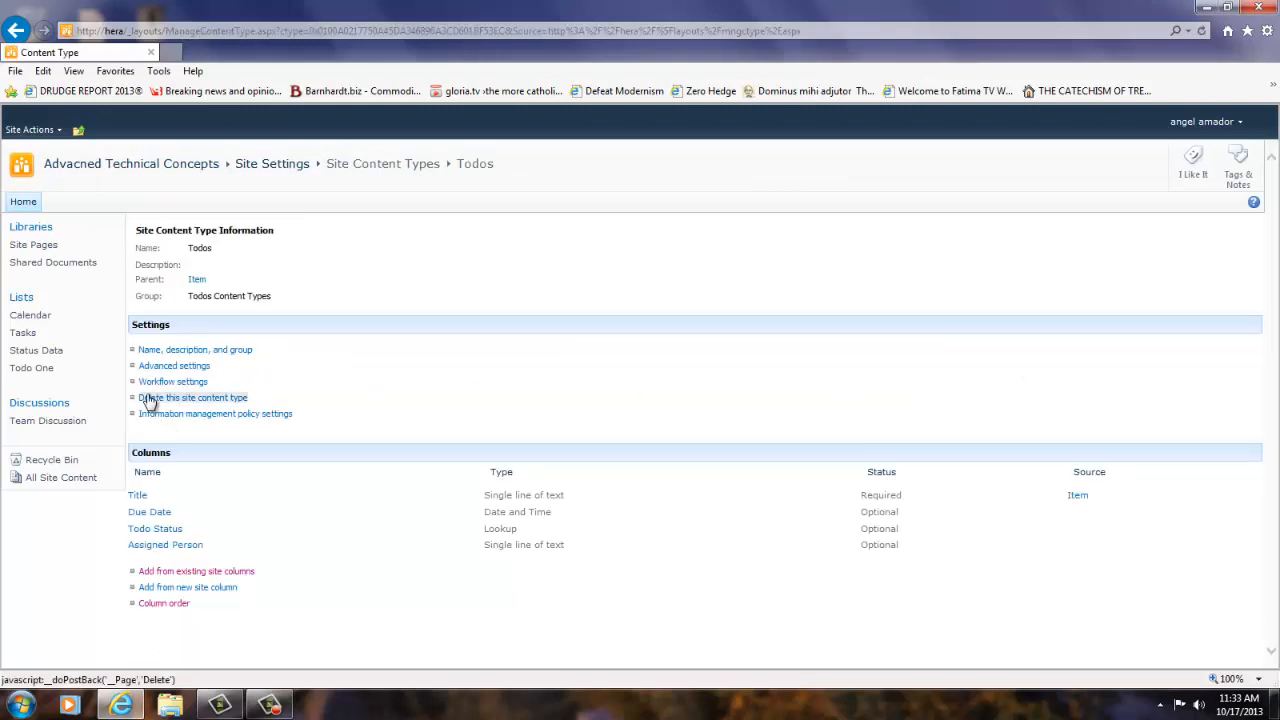
left_click(149, 399)
left_click(680, 411)
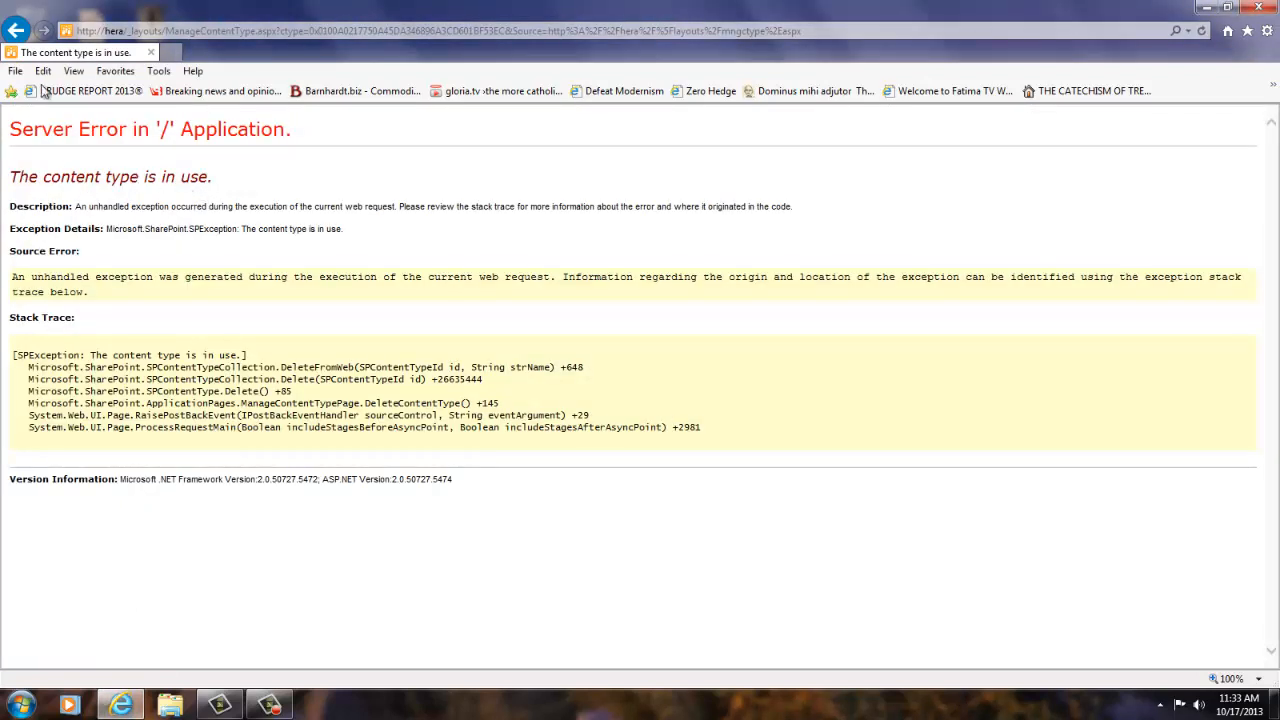
left_click(18, 29)
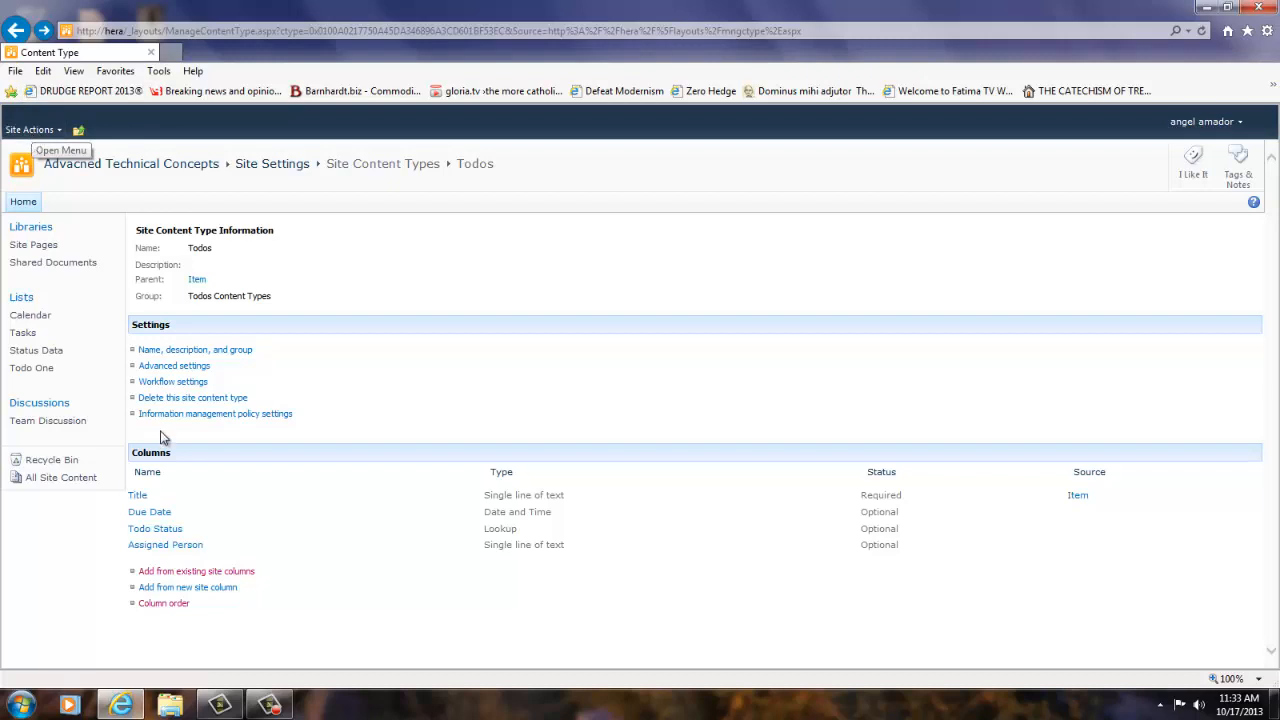
Delete the Todo One list from its list settings, sending it to the site Recycle Bin.
left_click(33, 369)
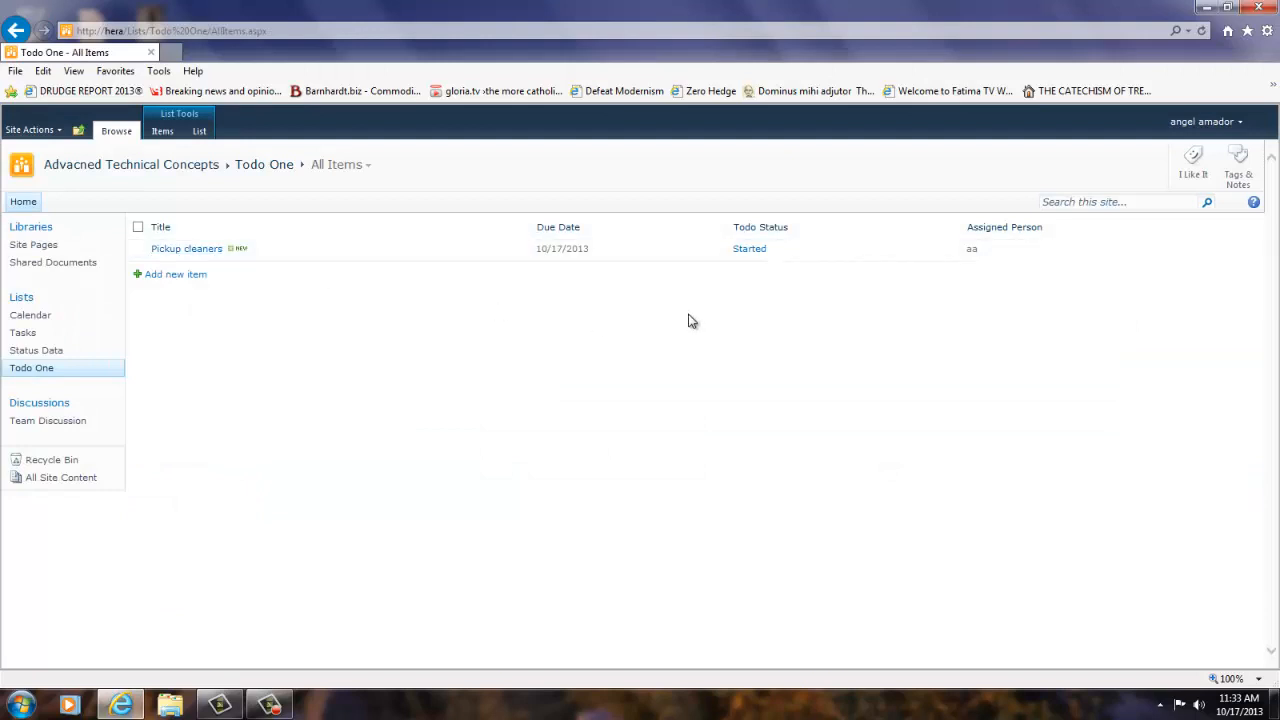
left_click(200, 132)
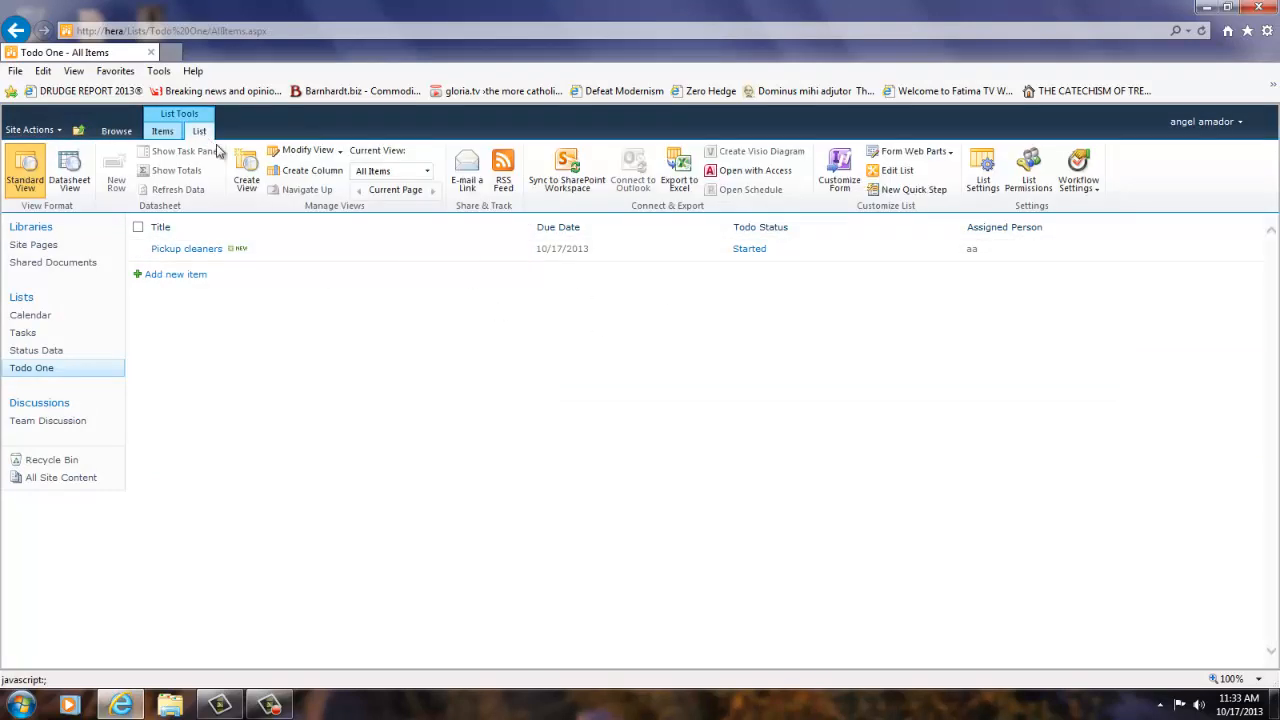
left_click(981, 180)
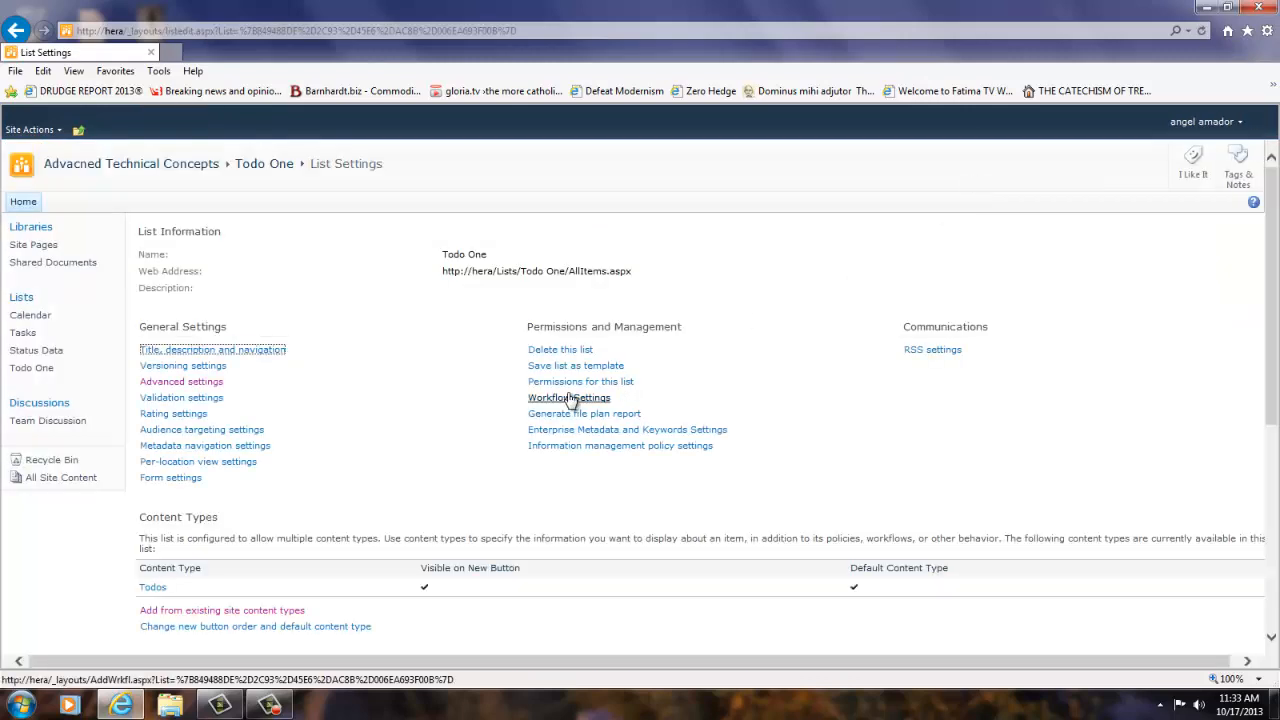
left_click(558, 355)
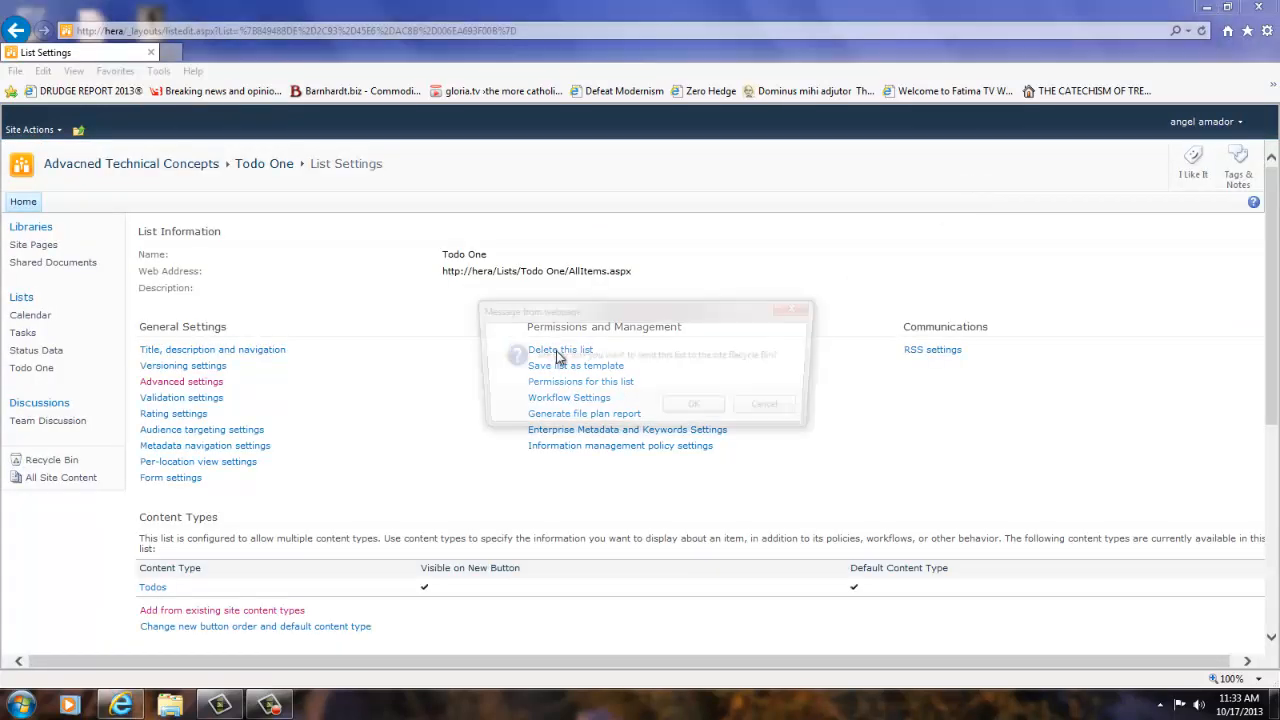
left_click(708, 410)
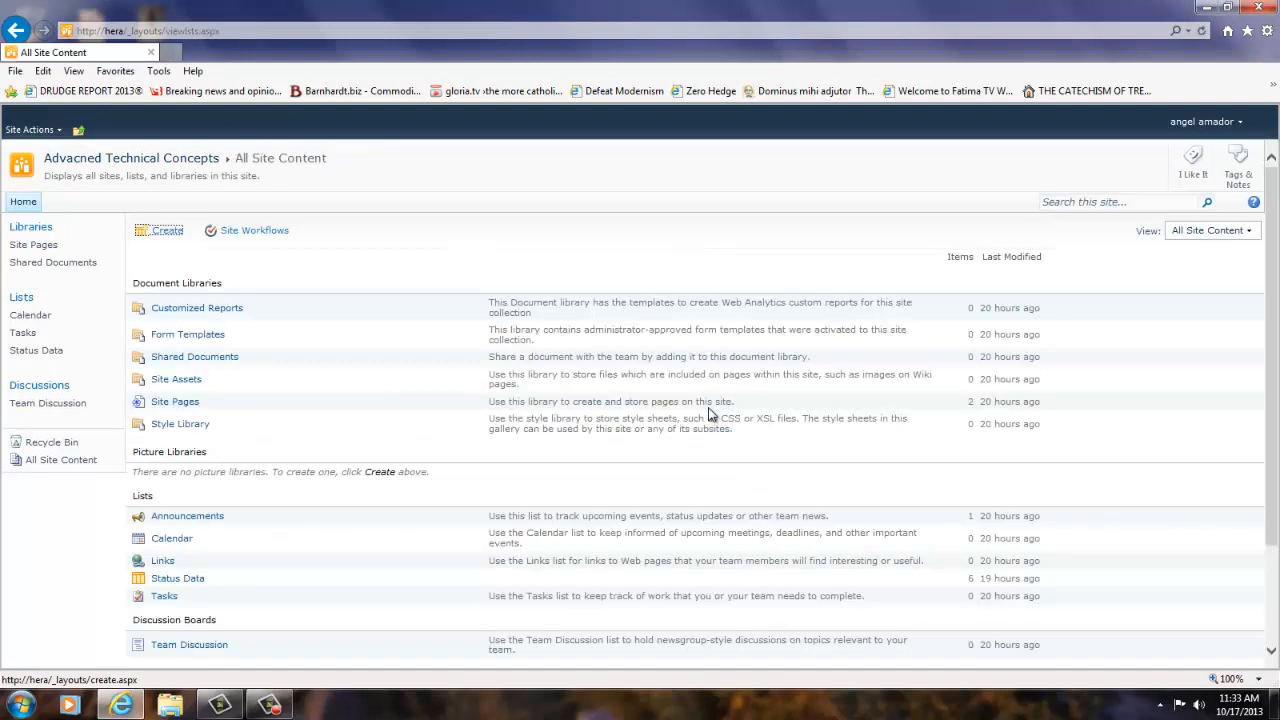
Try again to delete the Todos site content type through the site's content type gallery, and return to its settings page.
left_click(20, 133)
left_click(30, 460)
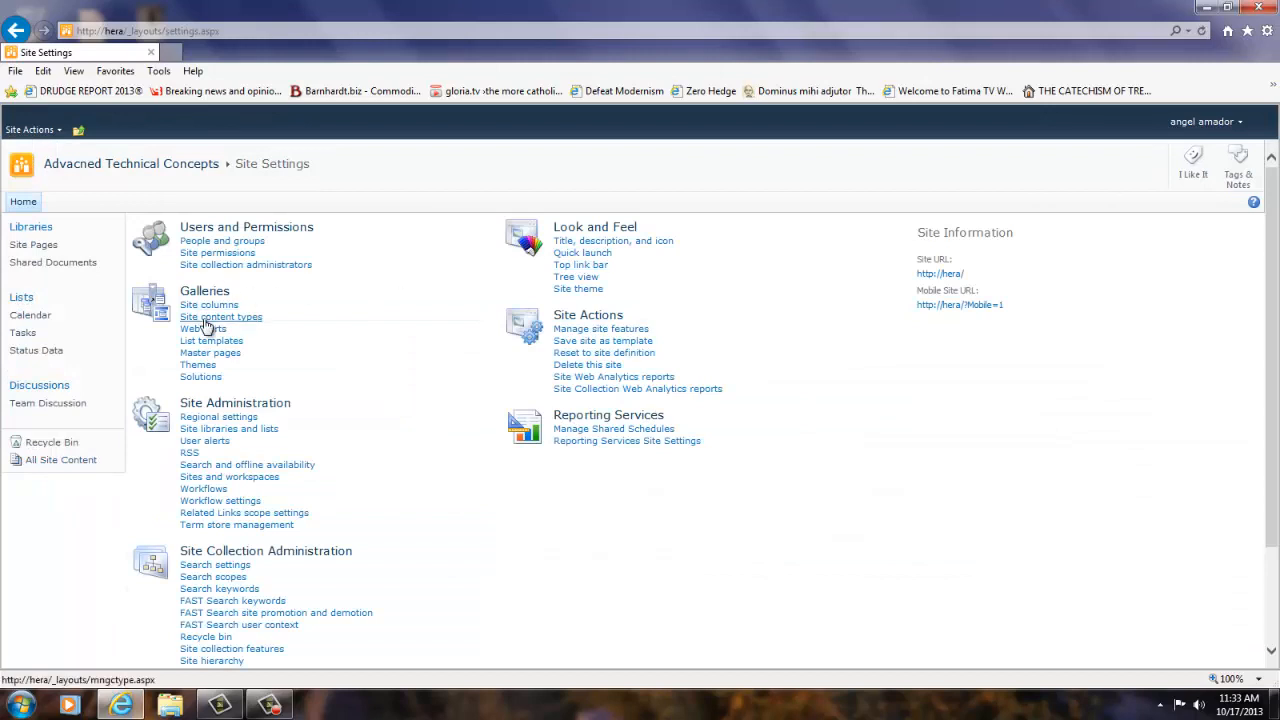
left_click(206, 319)
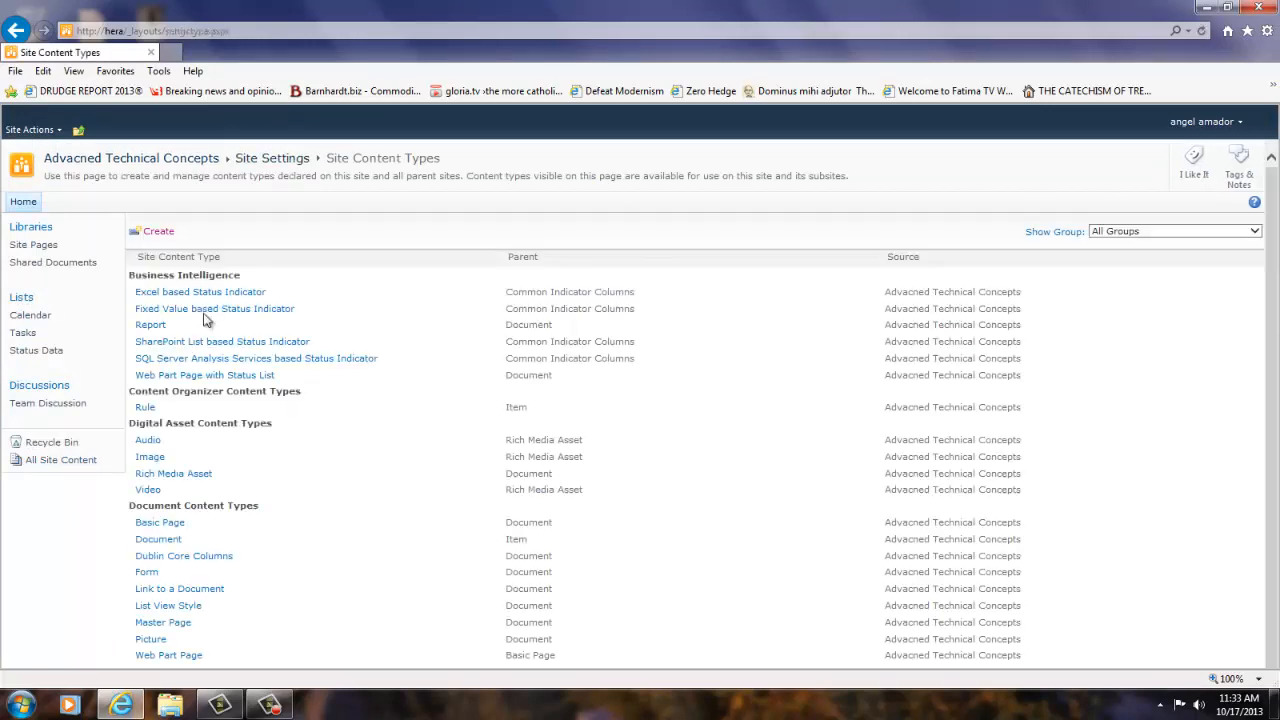
left_click(1254, 231)
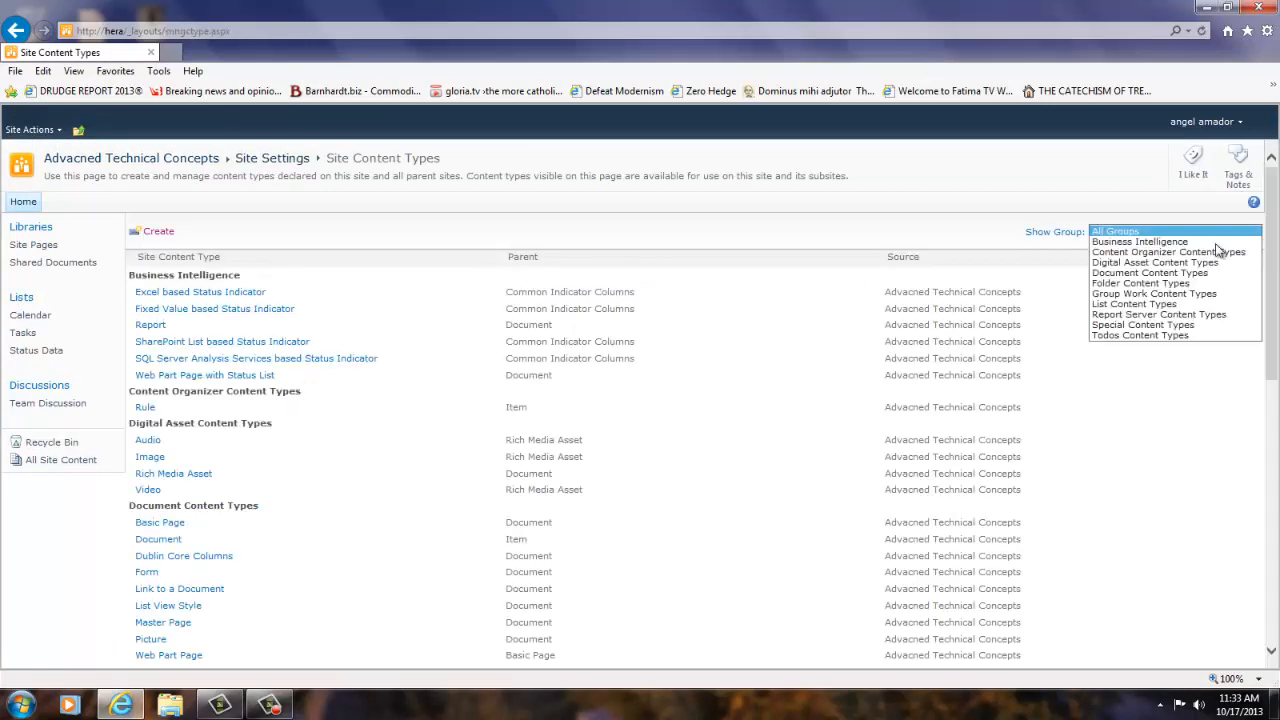
left_click(1138, 334)
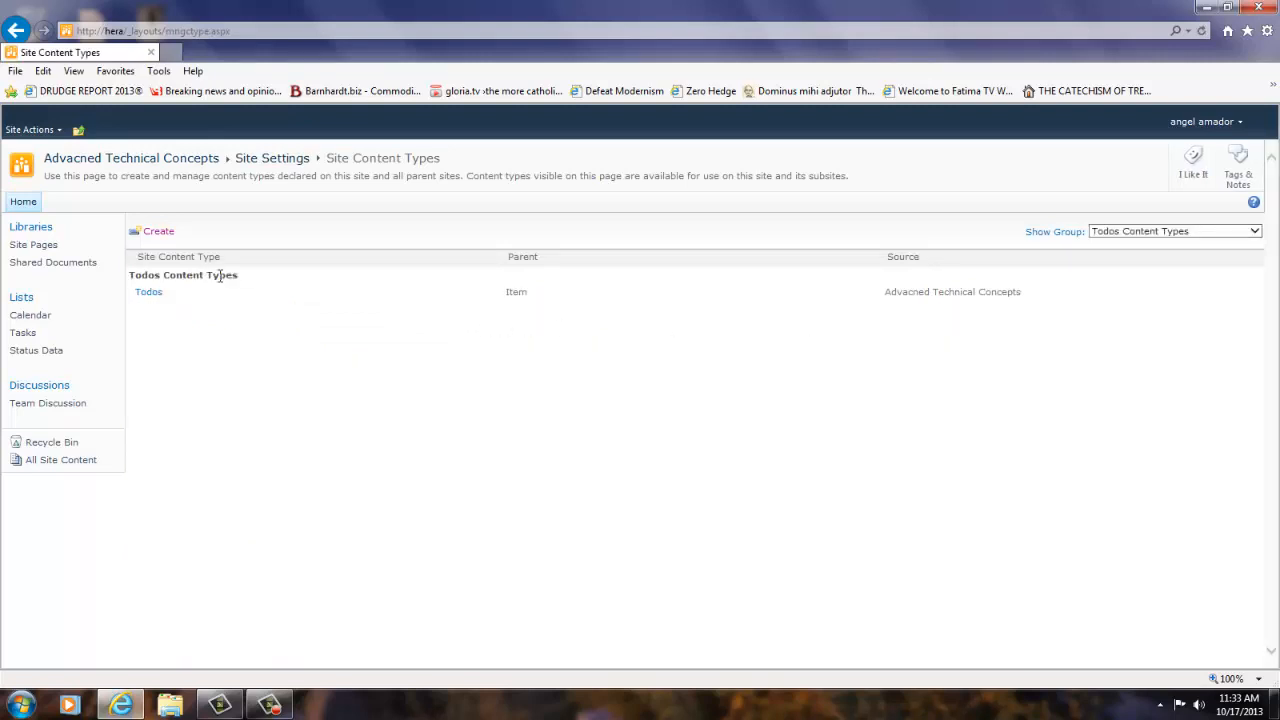
left_click(150, 293)
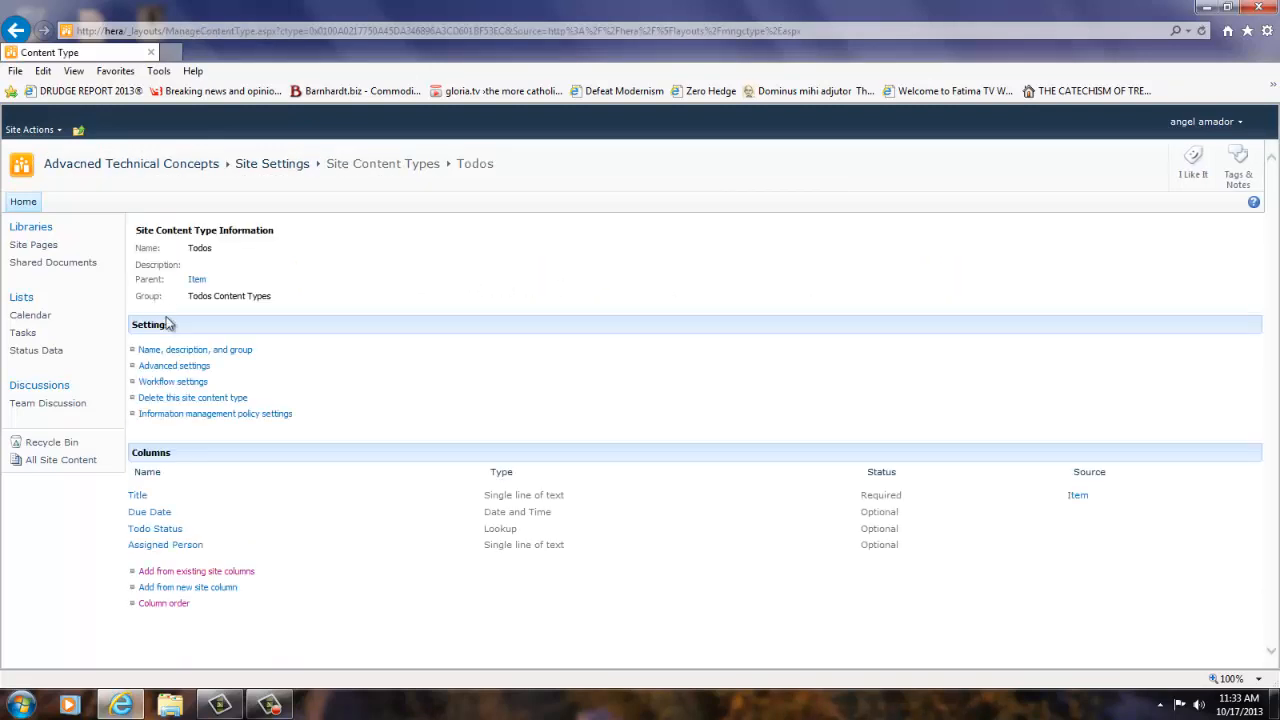
left_click(200, 398)
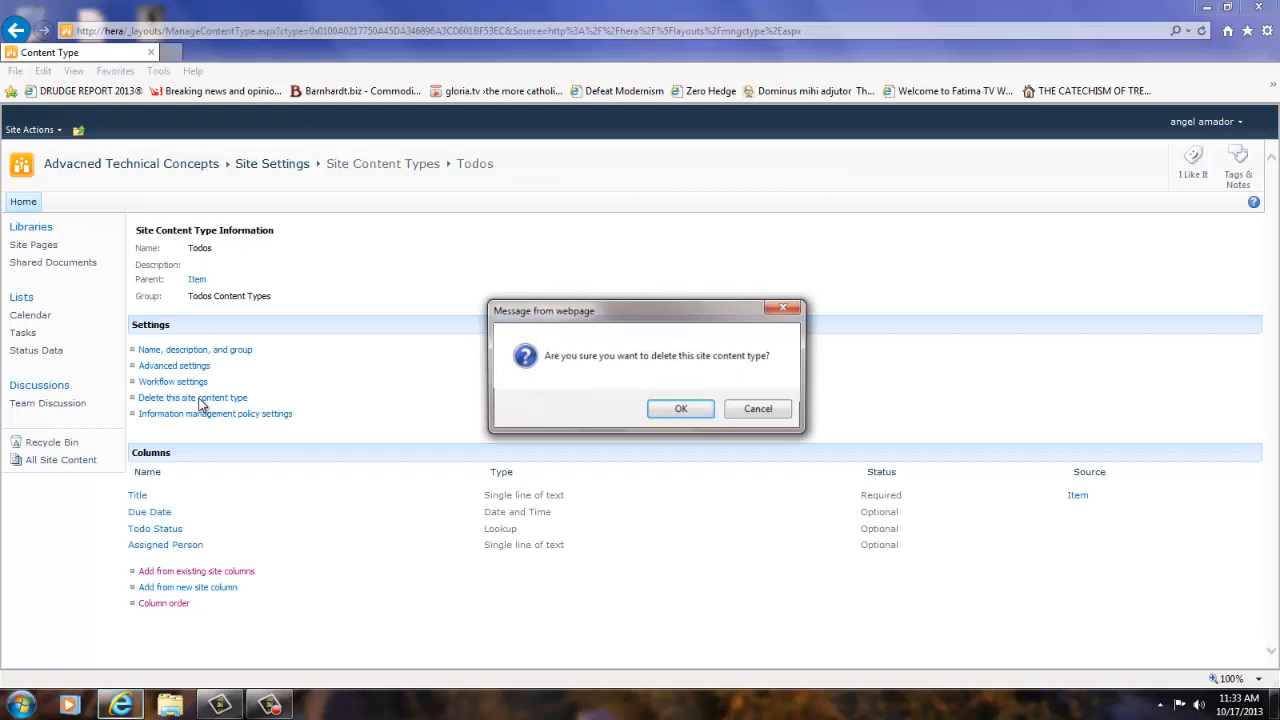
left_click(692, 411)
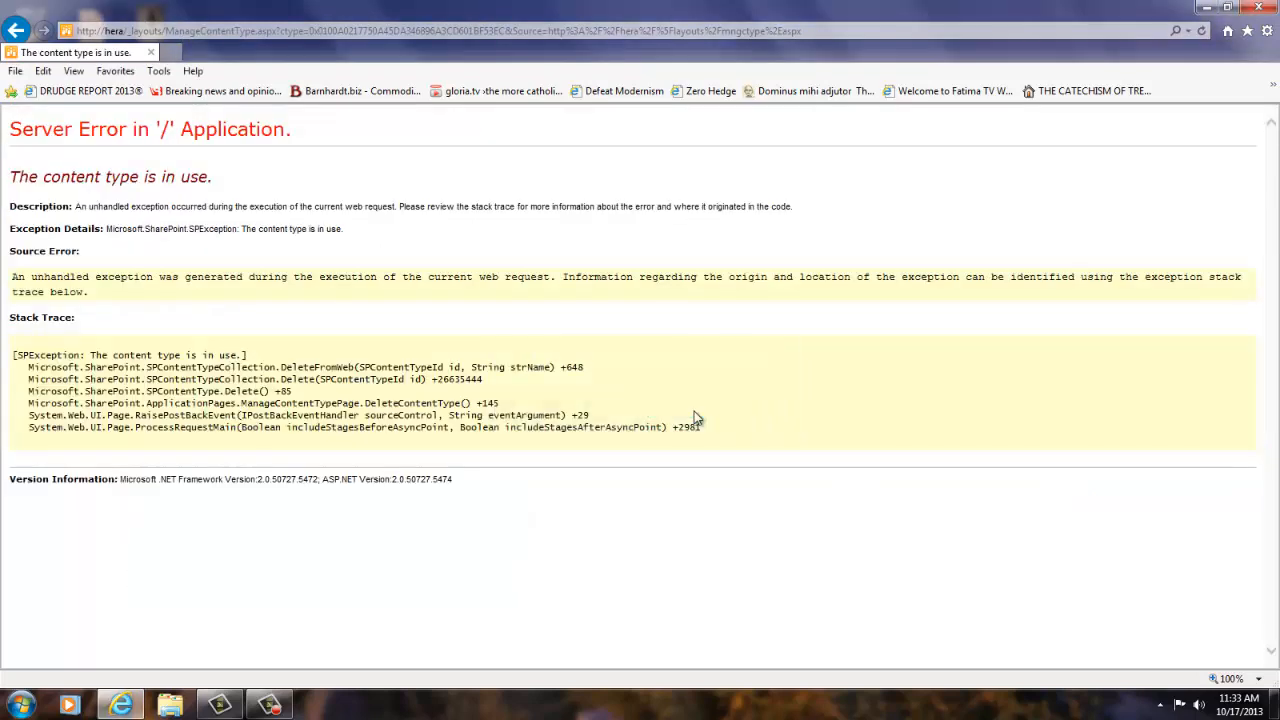
left_click(14, 31)
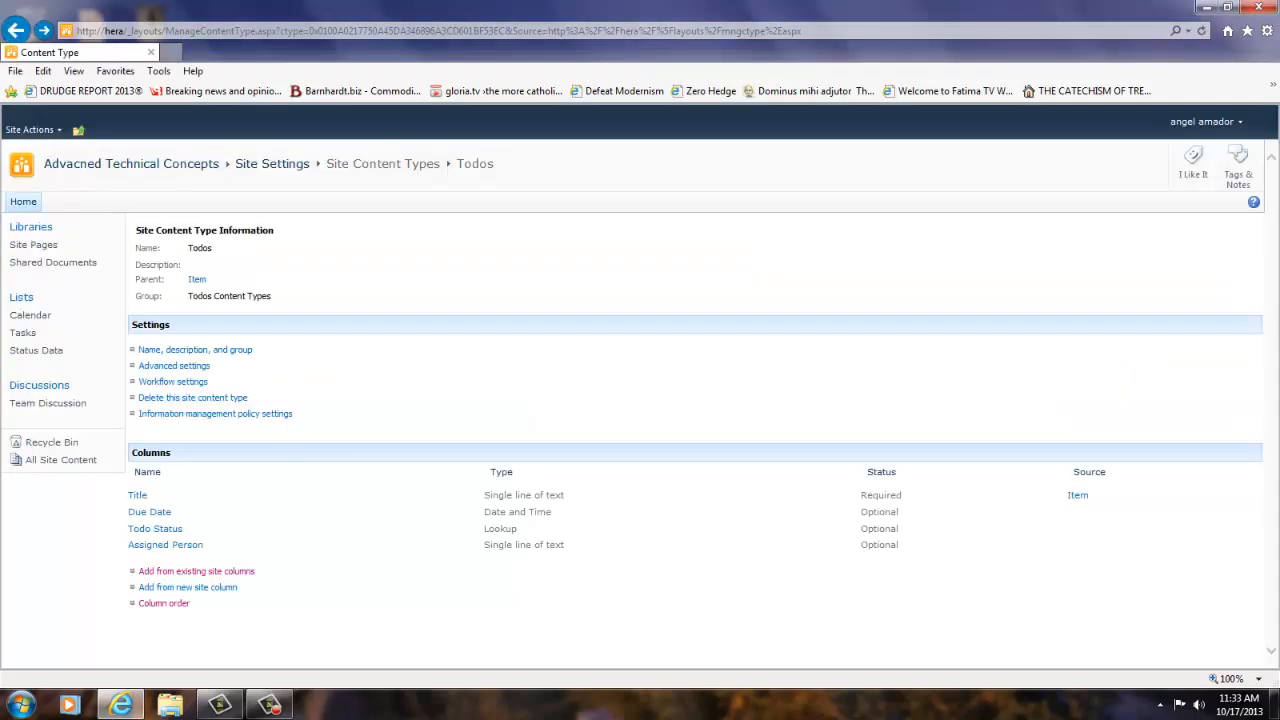
Delete the Todo One list from the site's Recycle Bin.
left_click(40, 443)
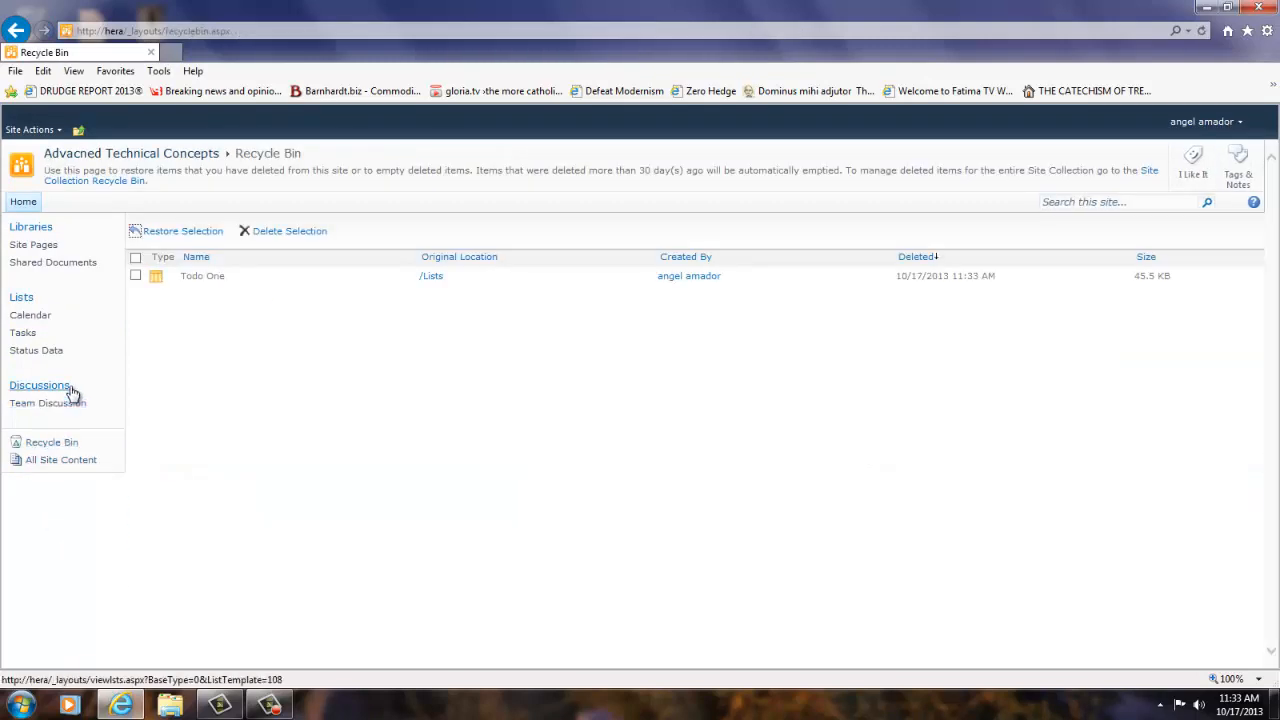
left_click(136, 276)
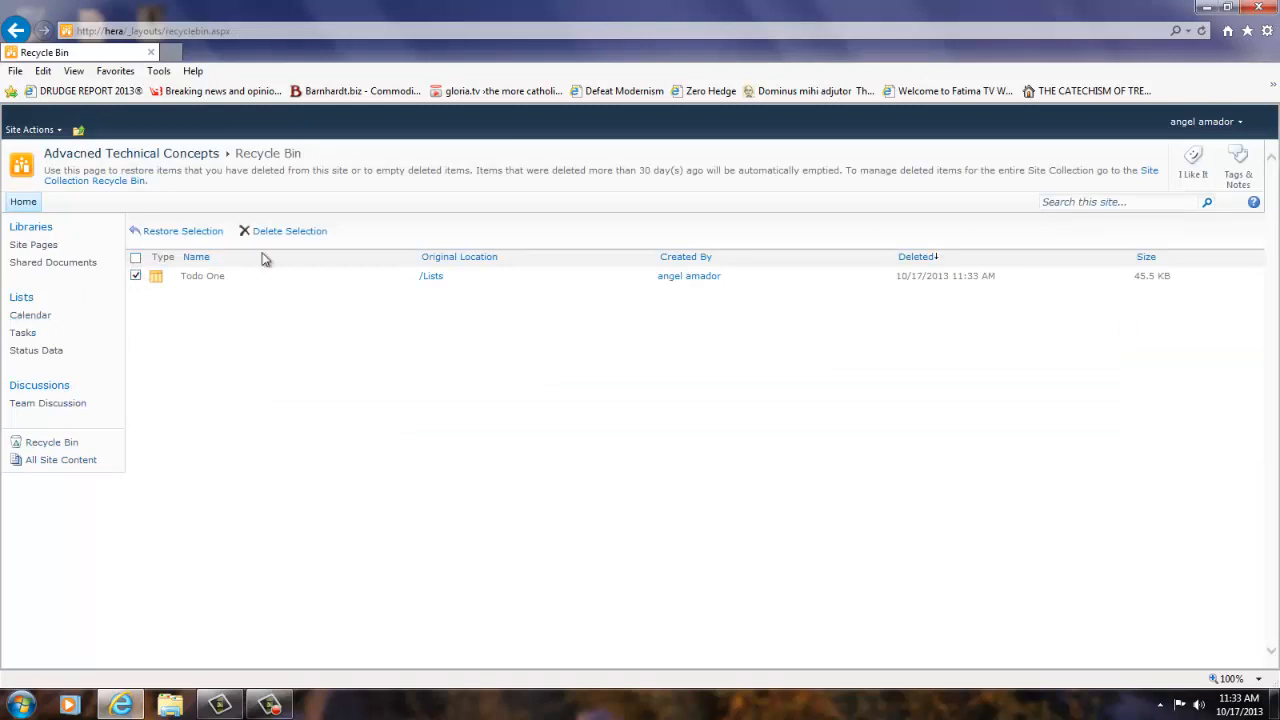
left_click(287, 241)
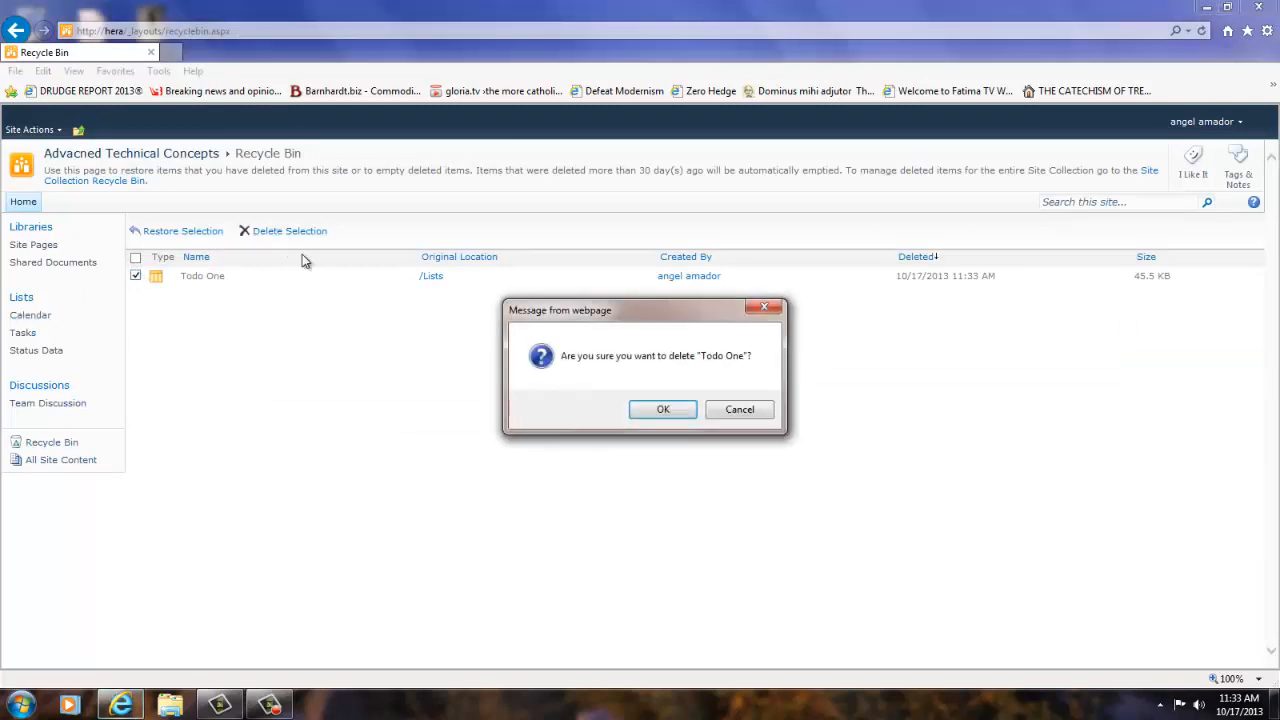
left_click(663, 409)
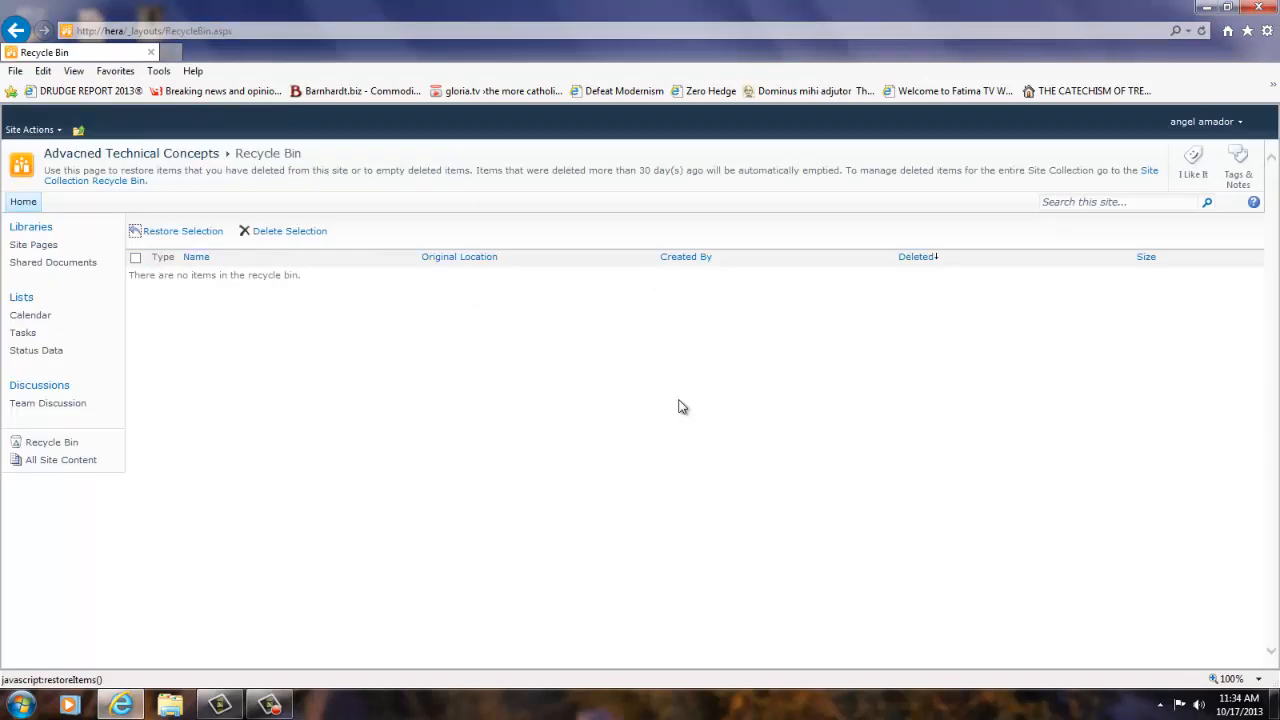
Try to delete the Todos site content type with the site's Recycle Bin emptied, and return to its settings page.
left_click(46, 129)
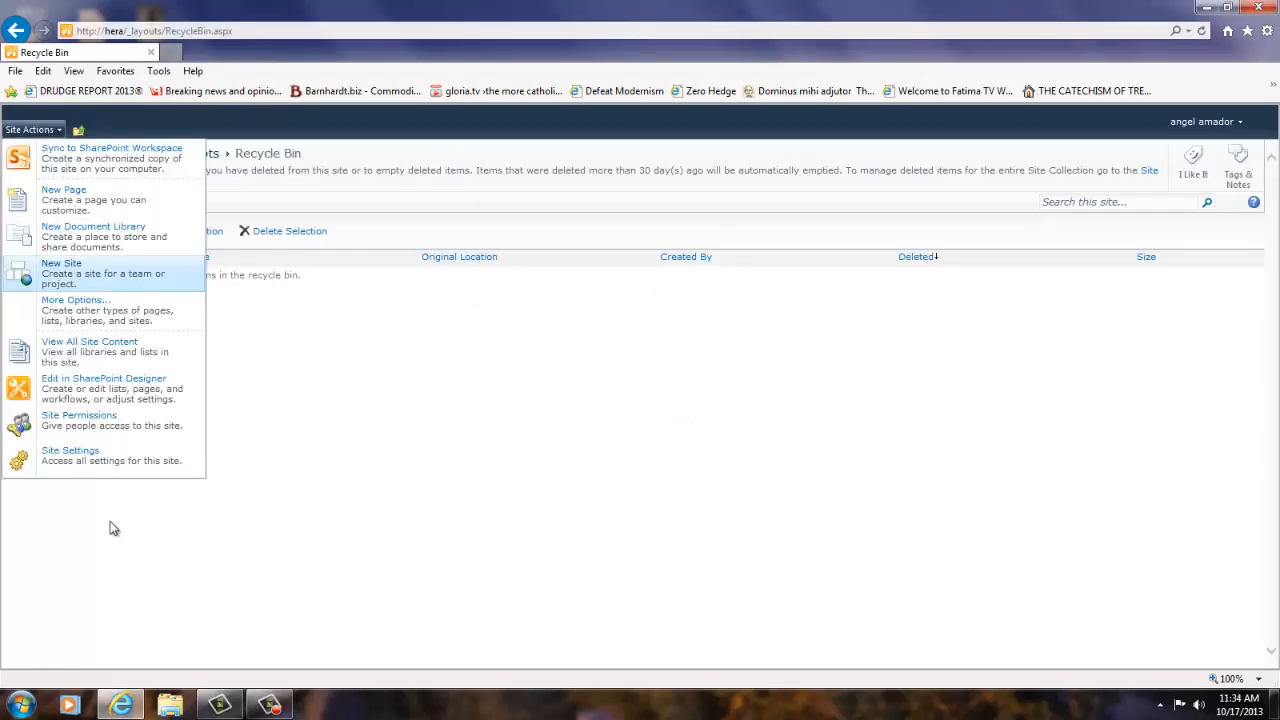
left_click(90, 452)
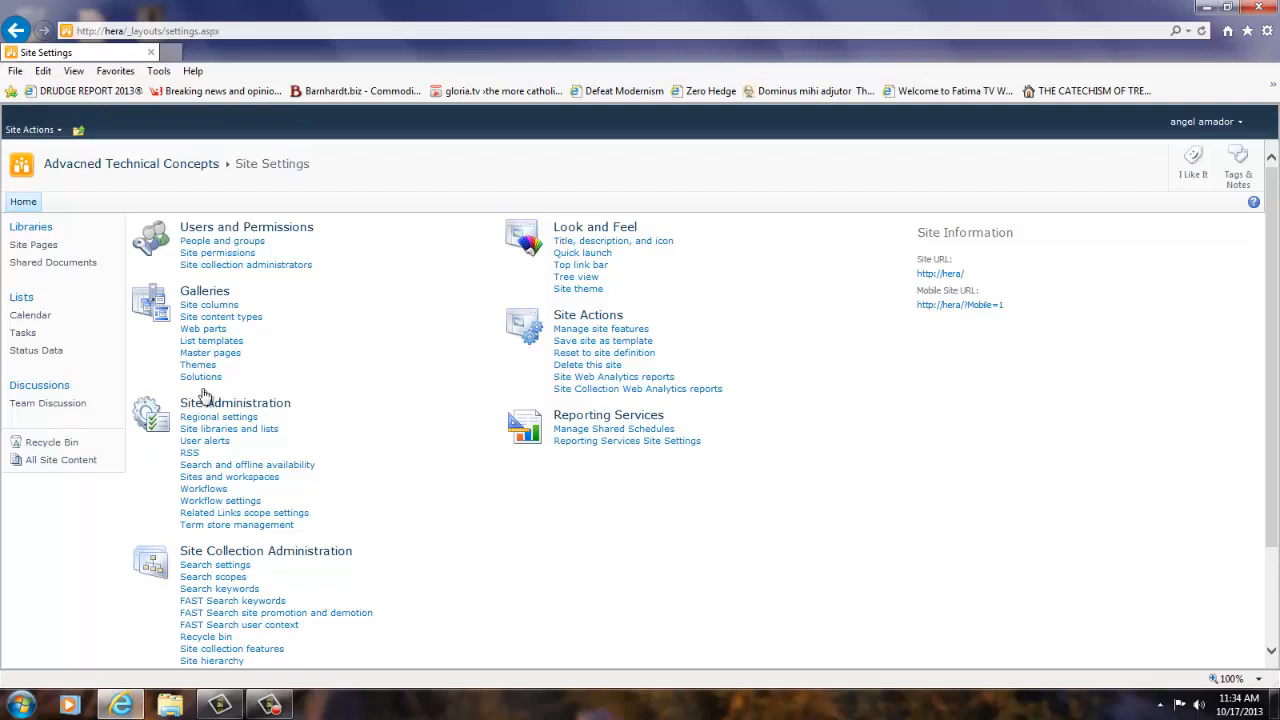
left_click(218, 317)
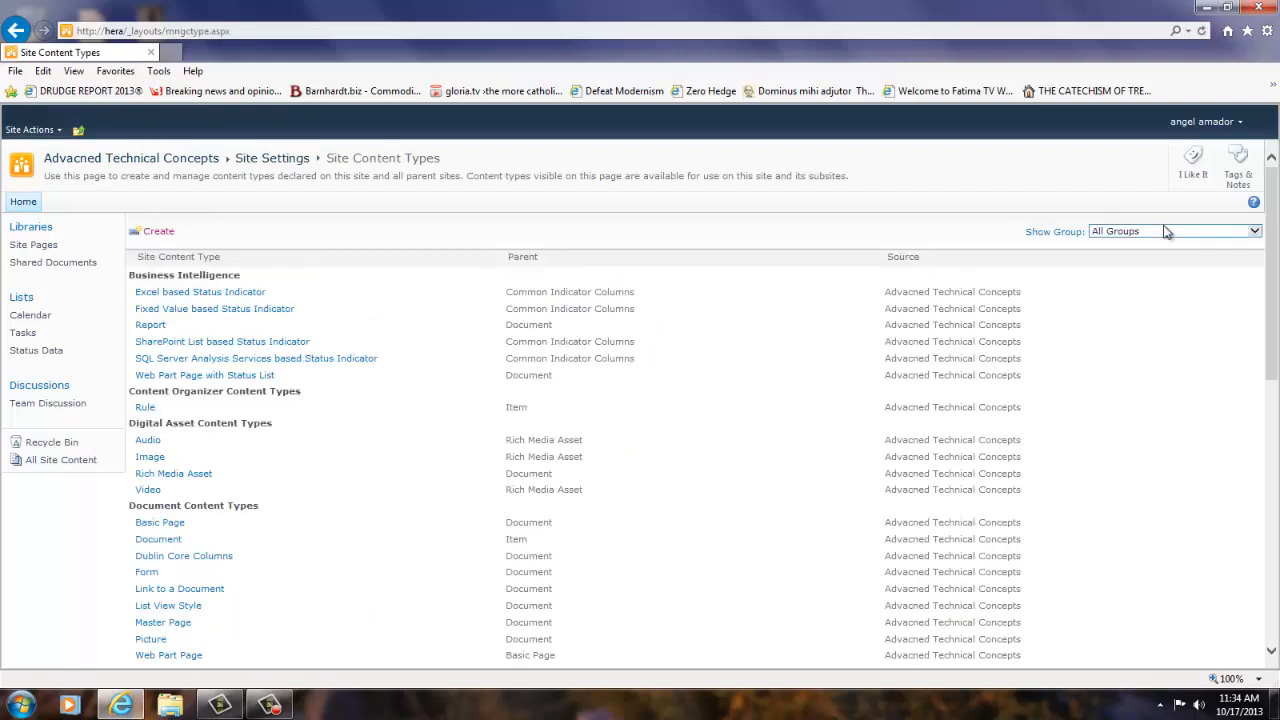
left_click(1256, 231)
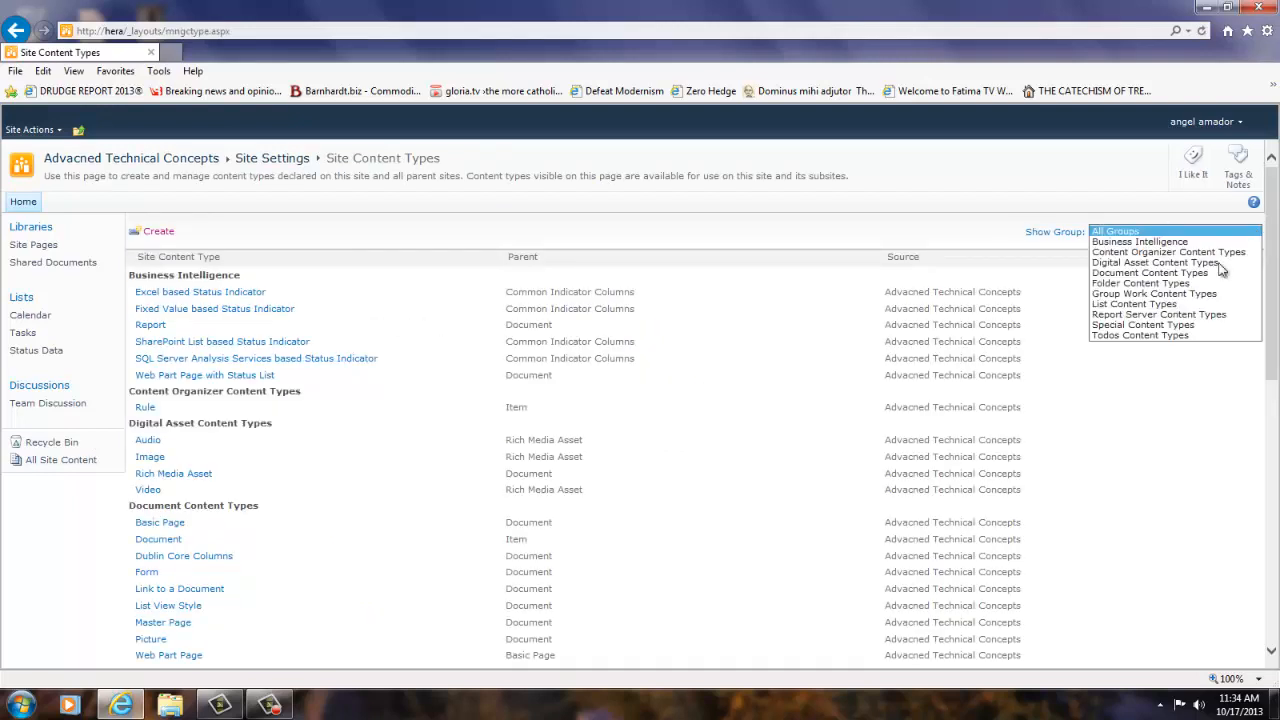
left_click(1175, 336)
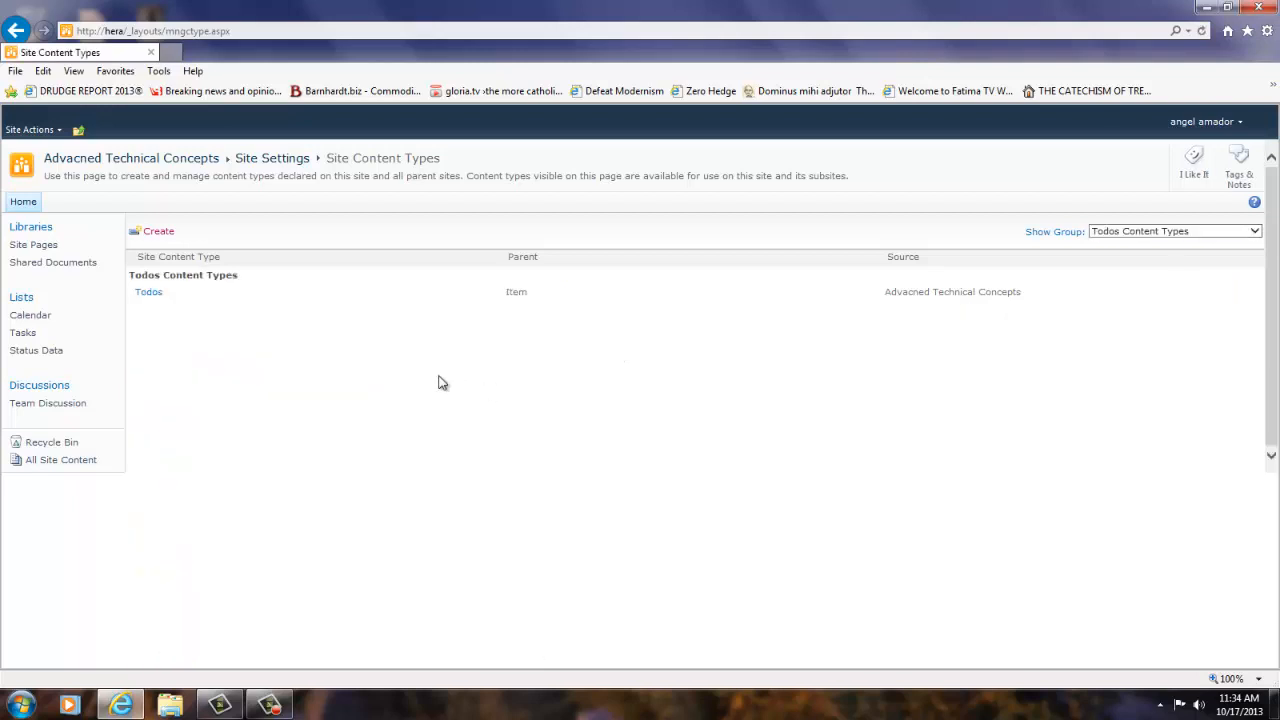
left_click(148, 296)
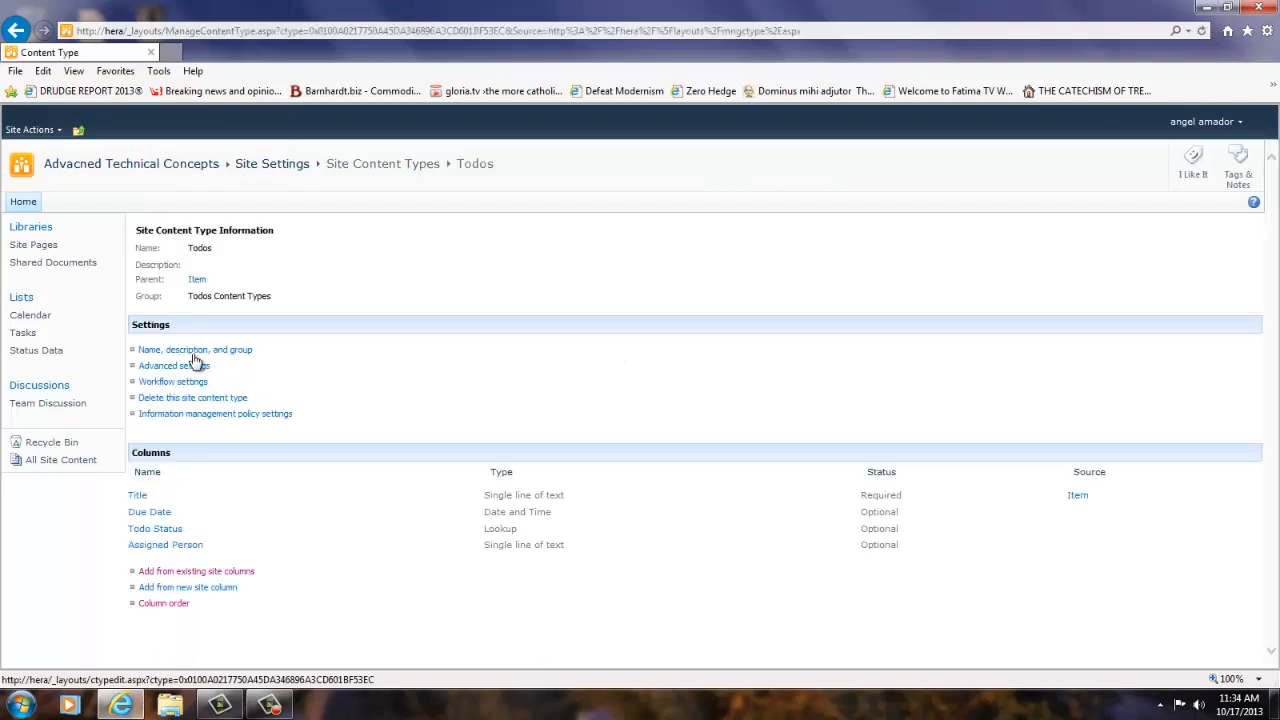
left_click(165, 399)
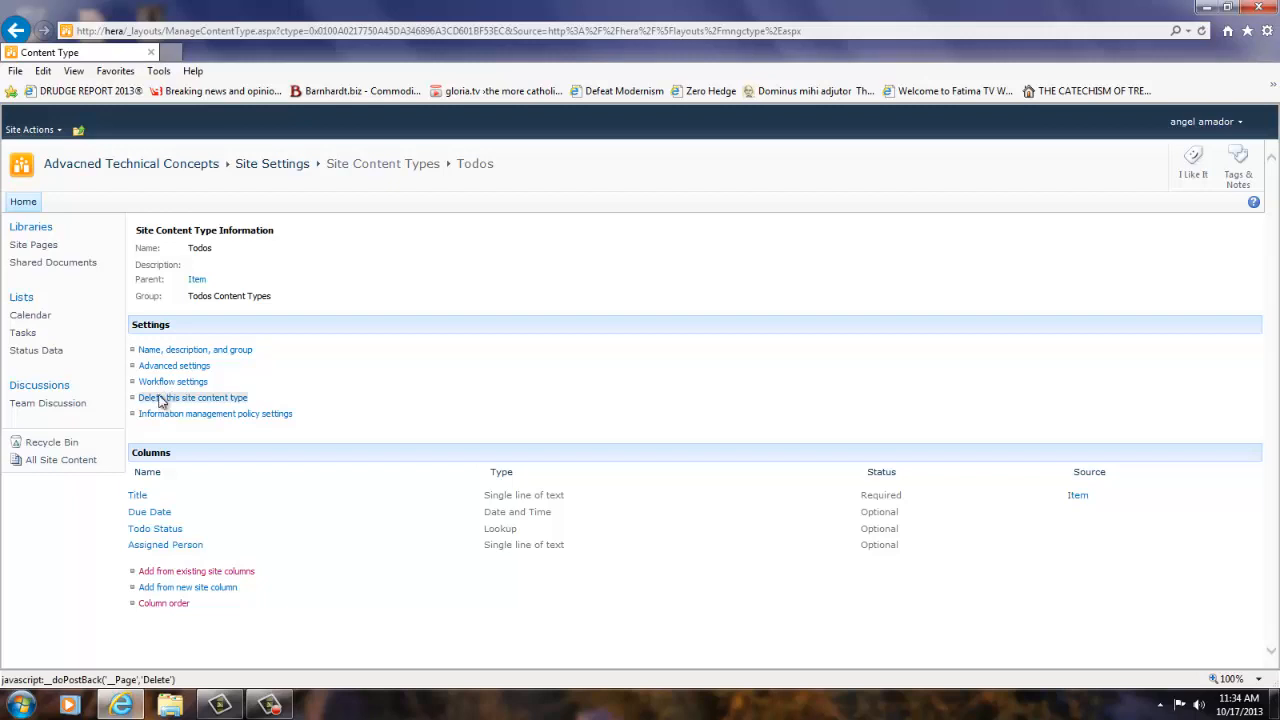
left_click(678, 410)
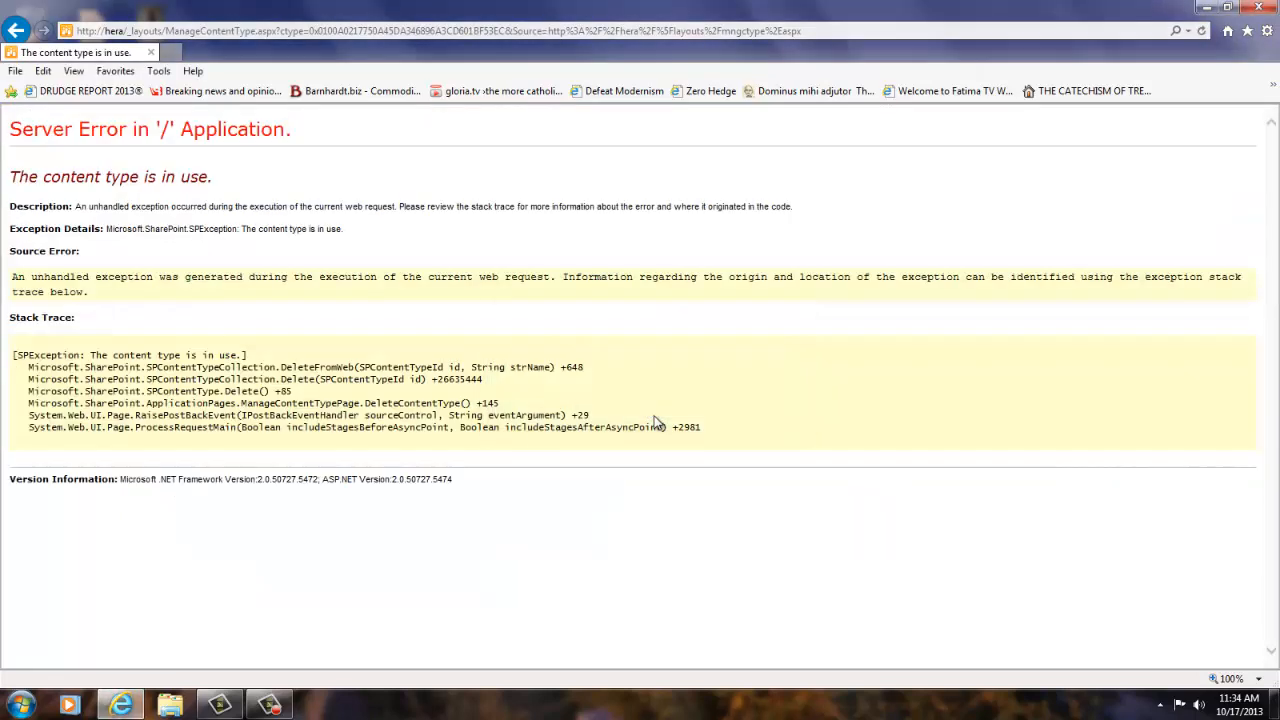
left_click(15, 30)
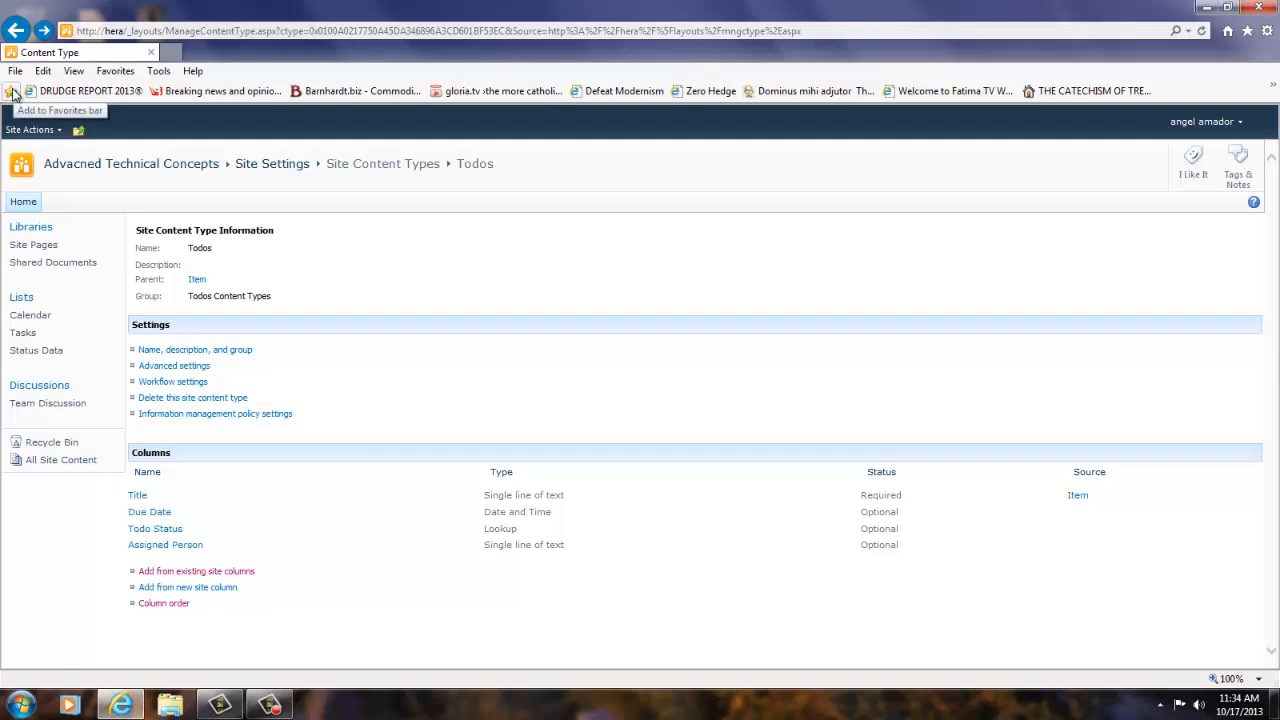
Check the site's Recycle Bin for leftover items, and look through the site settings, including the site collection administrators page.
left_click(44, 446)
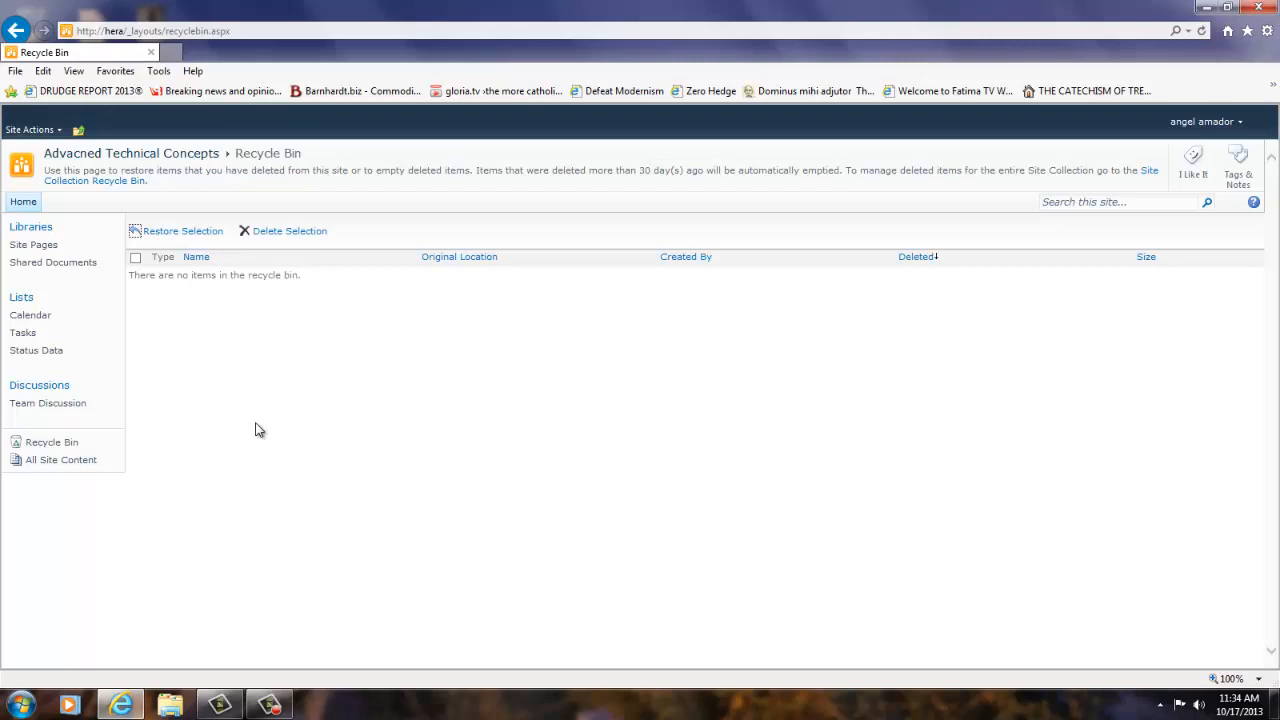
left_click(49, 132)
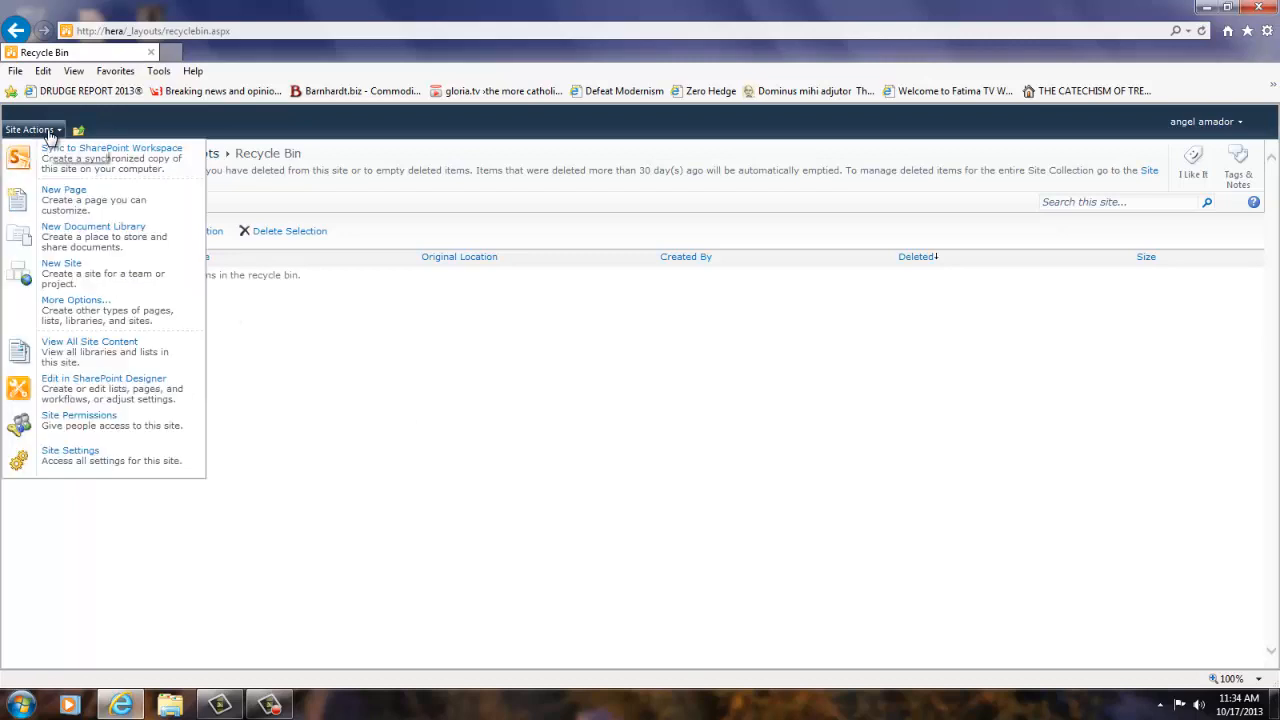
left_click(70, 452)
scroll(715, 486, "down", 3)
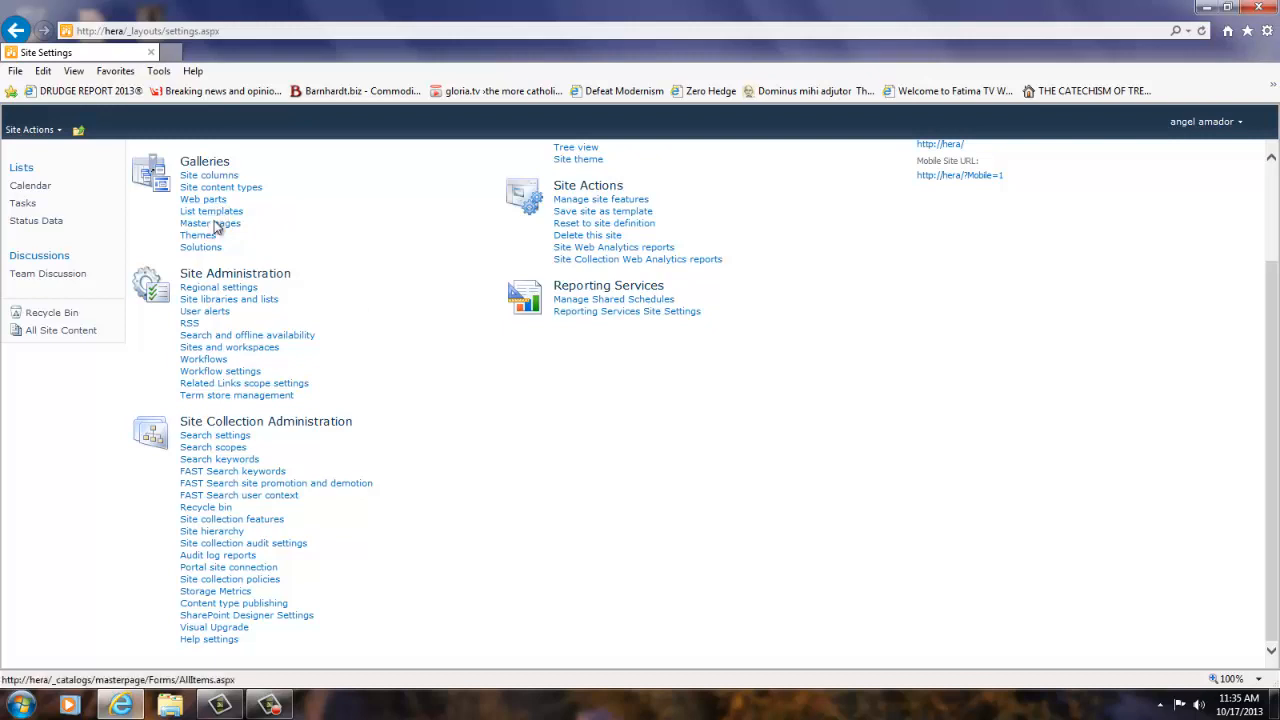
scroll(321, 235, "up", 3)
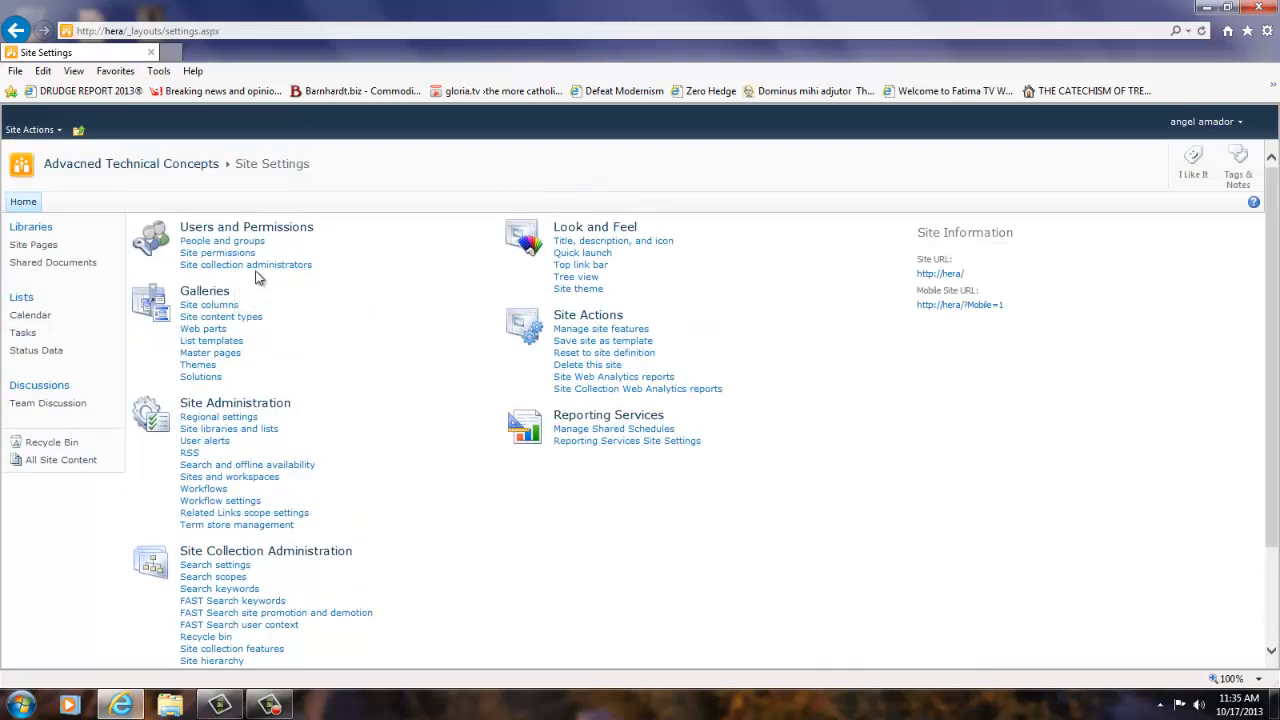
left_click(256, 265)
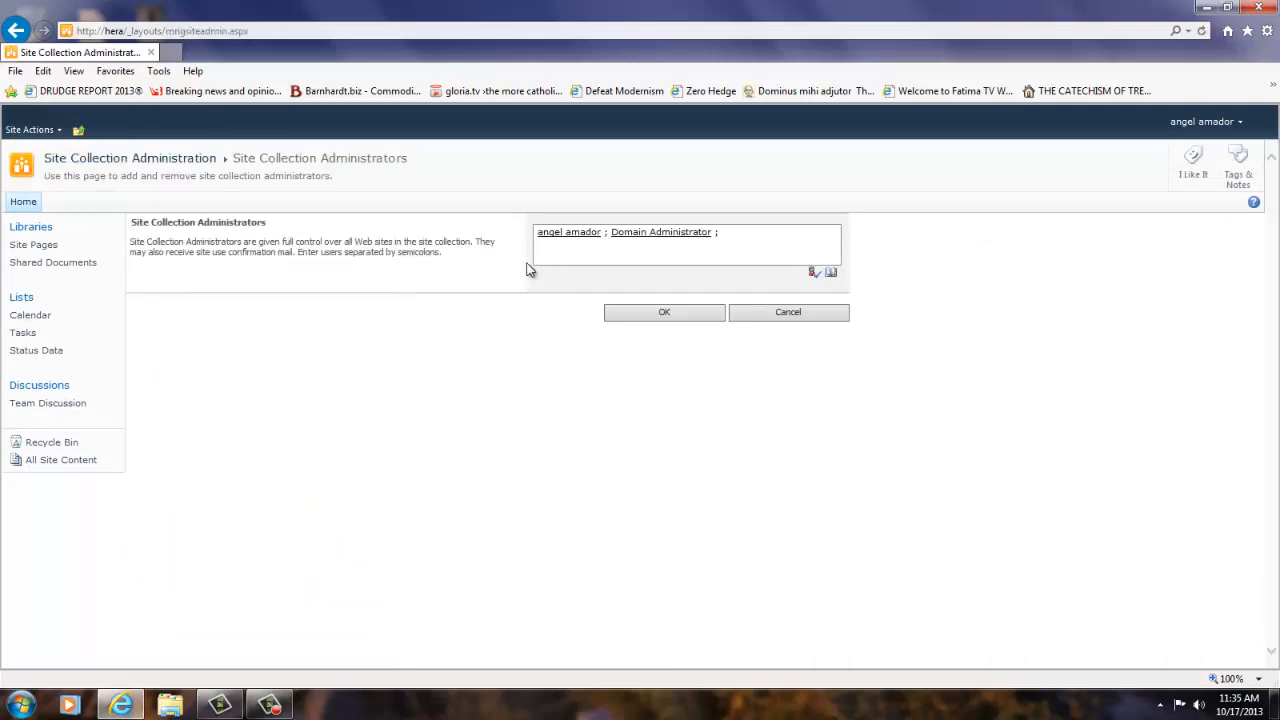
left_click(814, 318)
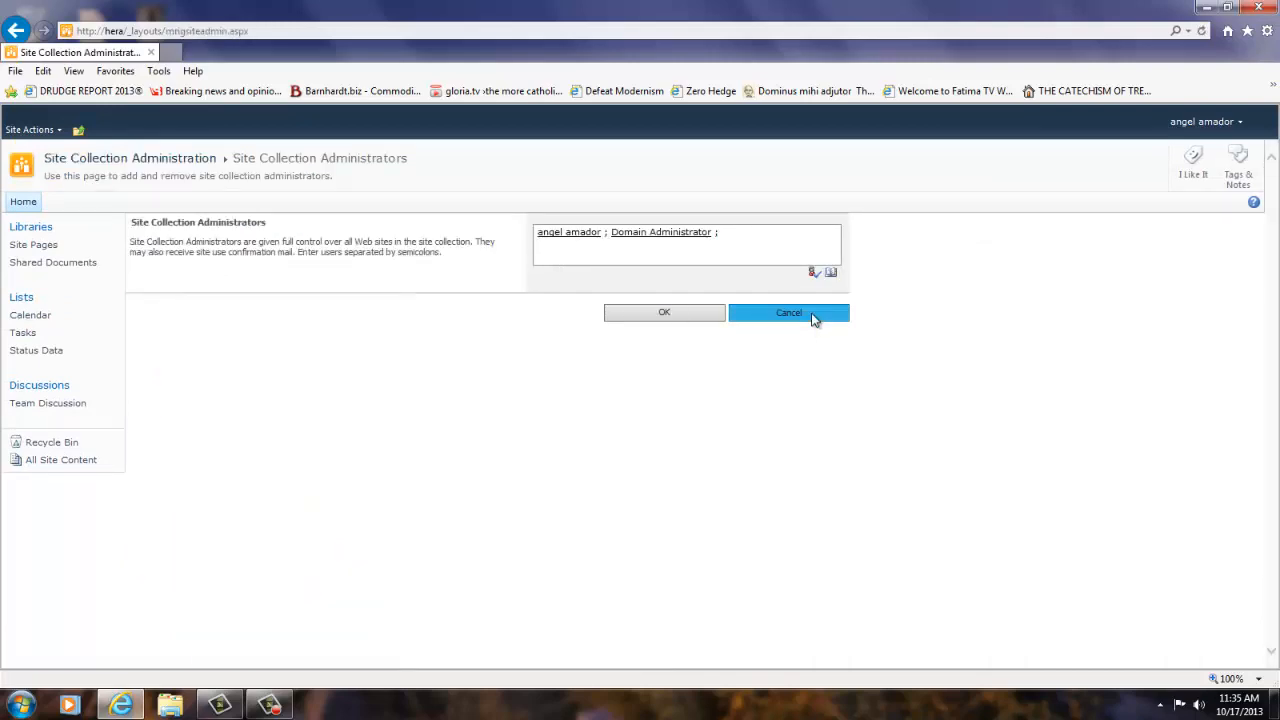
Permanently delete the Todo One list from the site collection Recycle Bin, among the items deleted from the end user Recycle Bin.
scroll(424, 521, "down", 3)
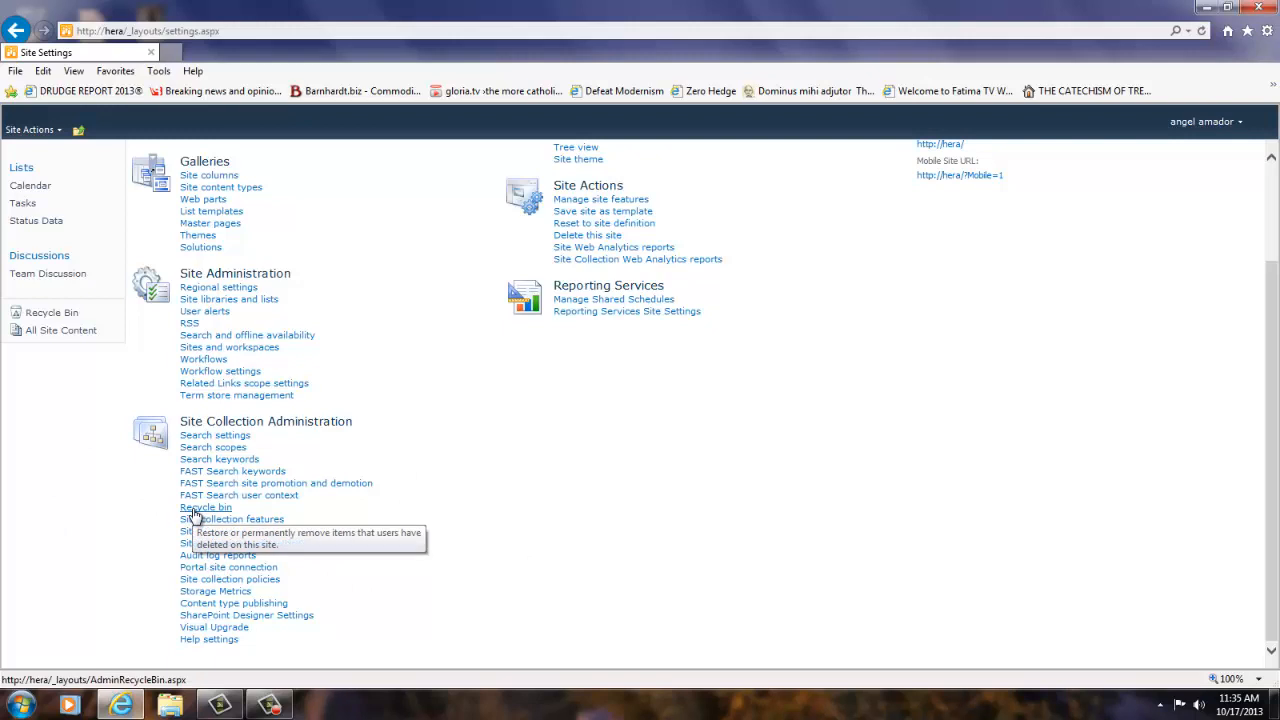
left_click(195, 511)
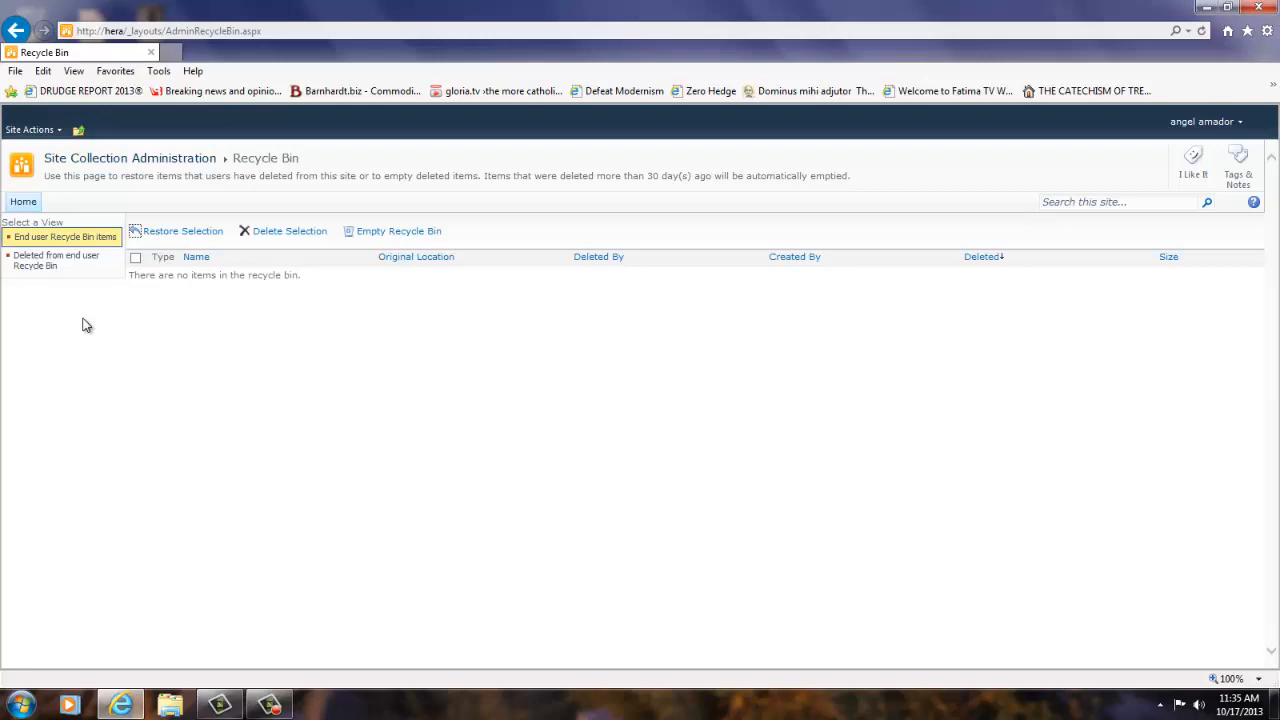
left_click(76, 264)
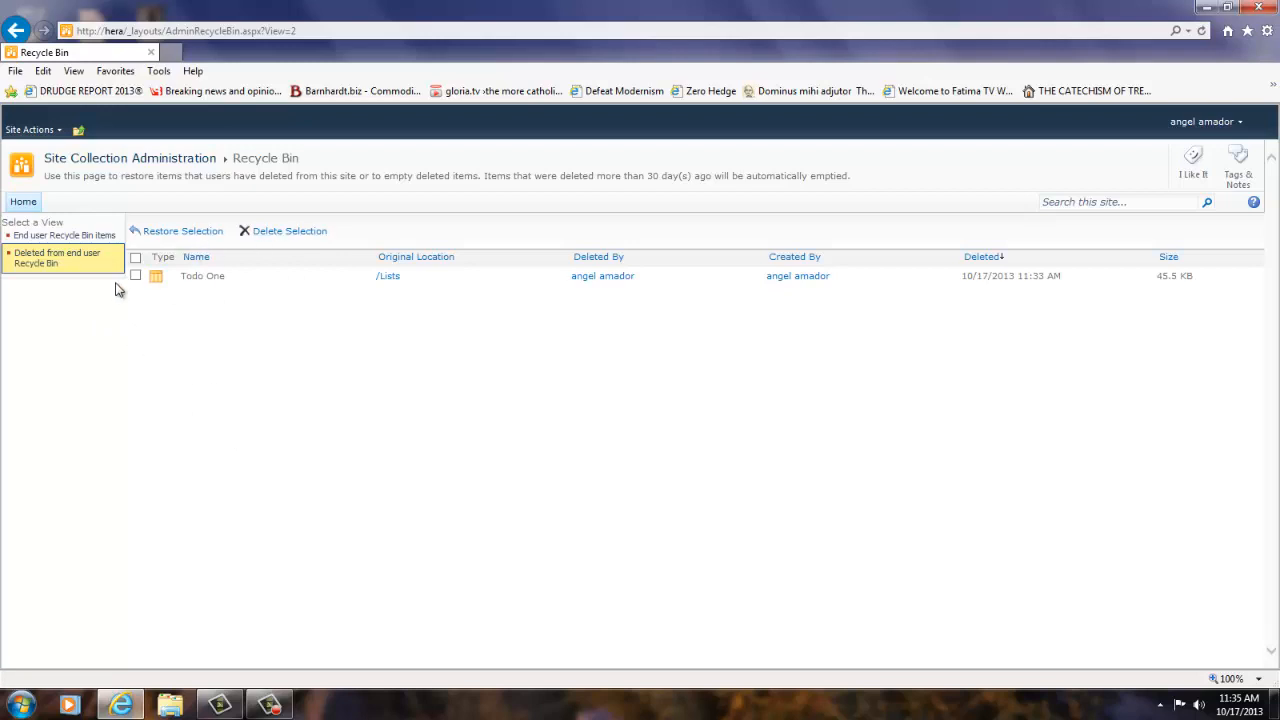
left_click(289, 231)
left_click(714, 416)
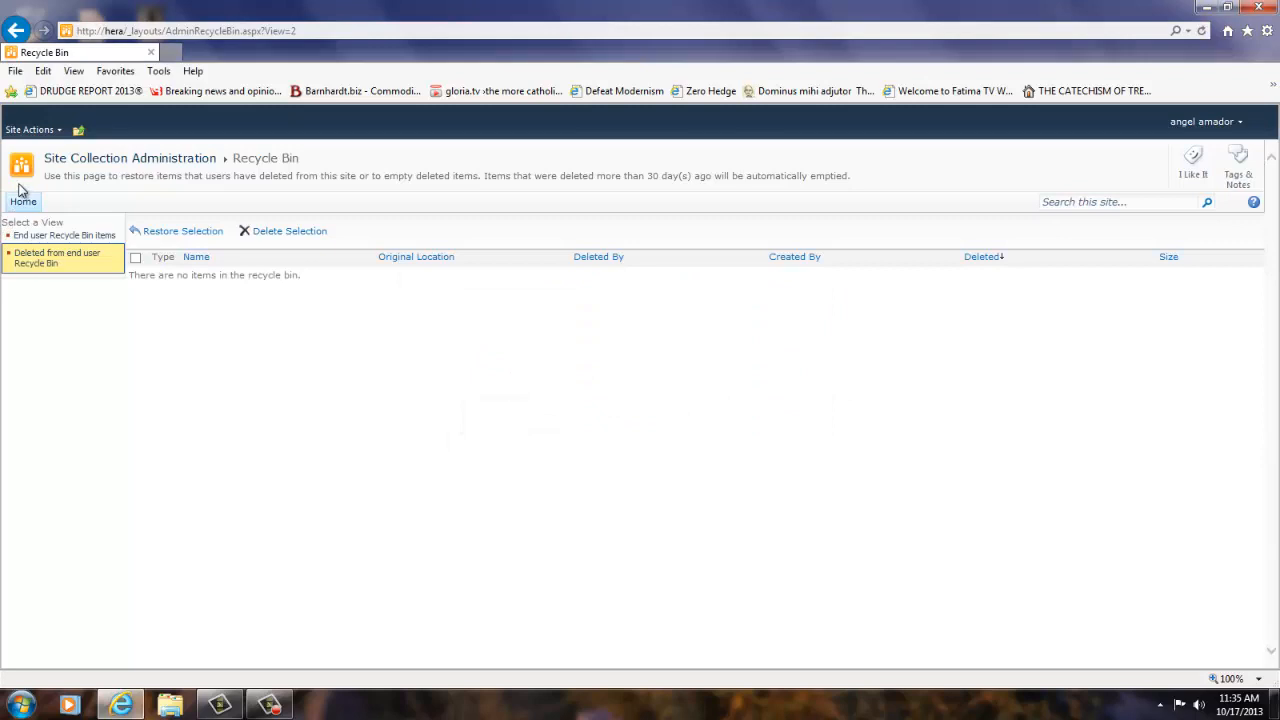
Delete the Todos site content type, found in the Todos Content Types group of the site's content type gallery.
left_click(30, 129)
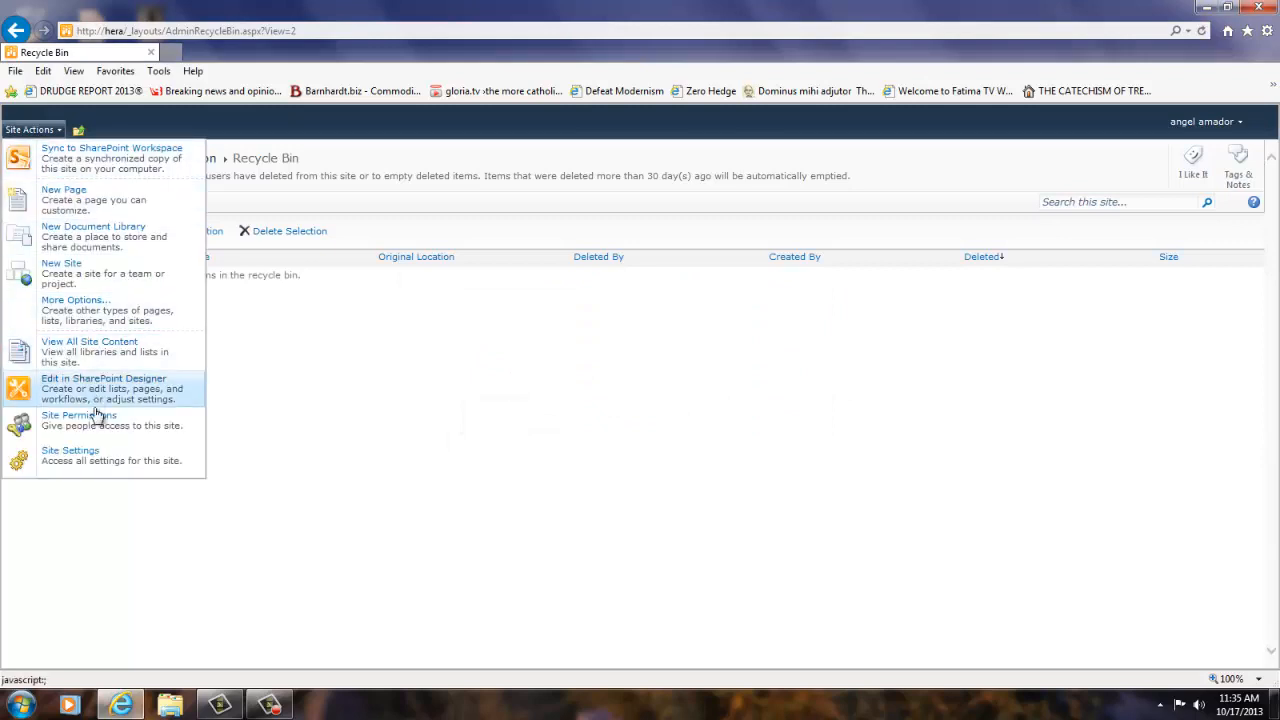
left_click(94, 455)
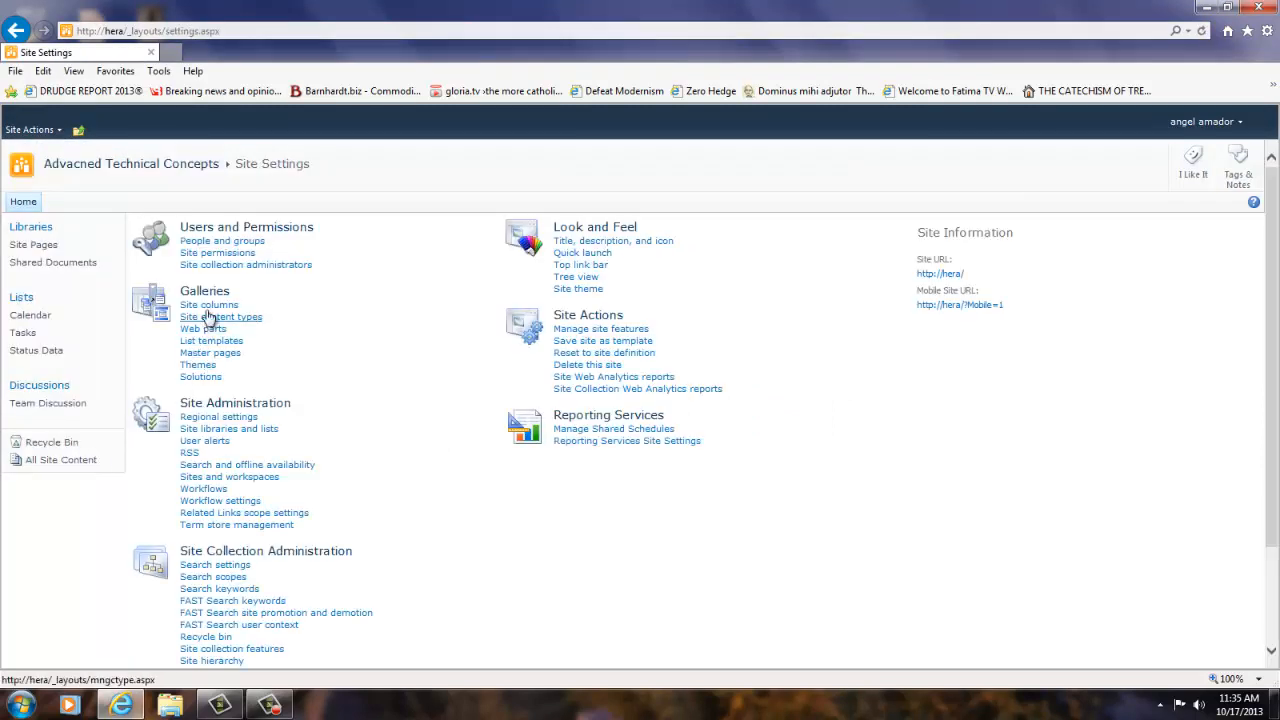
left_click(210, 317)
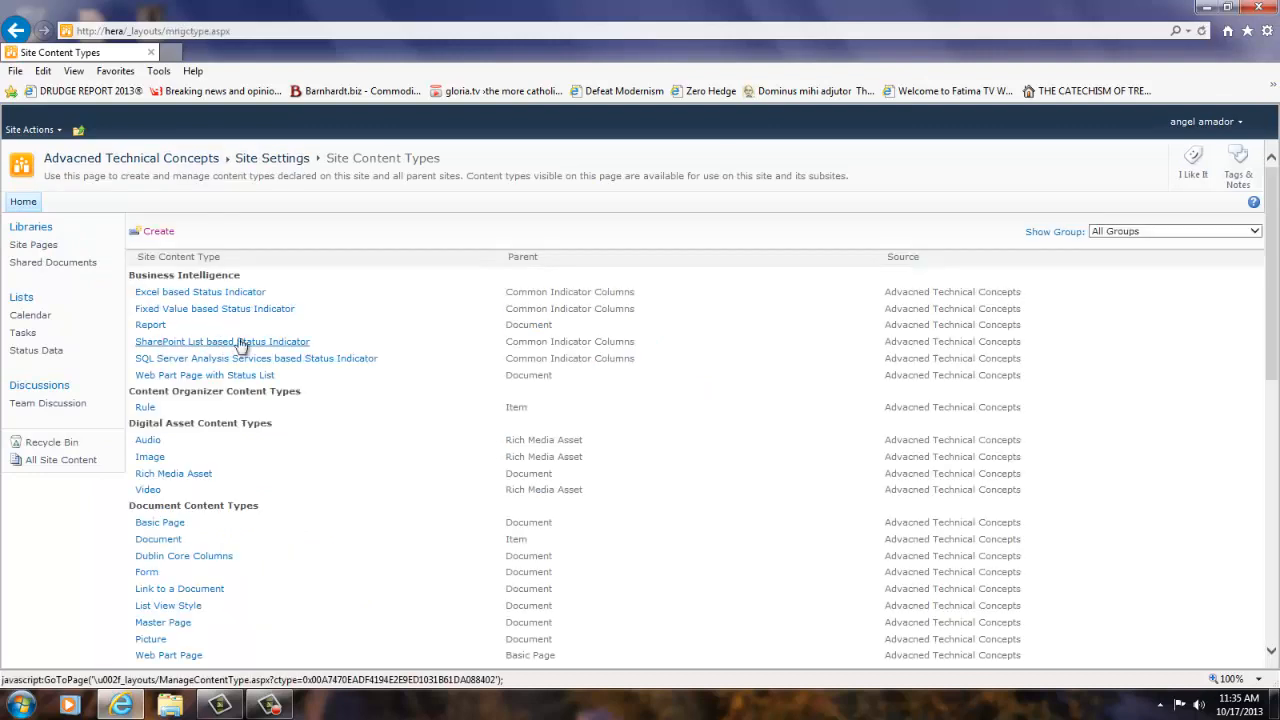
left_click(1254, 231)
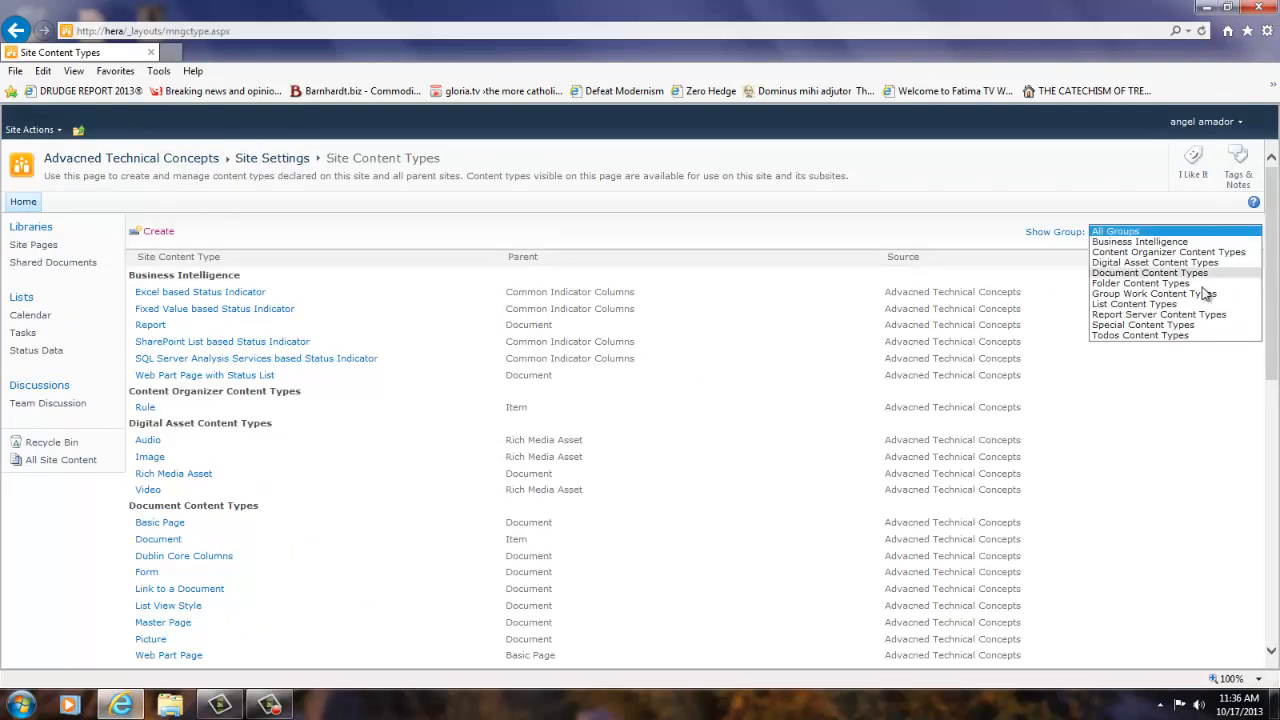
left_click(1160, 339)
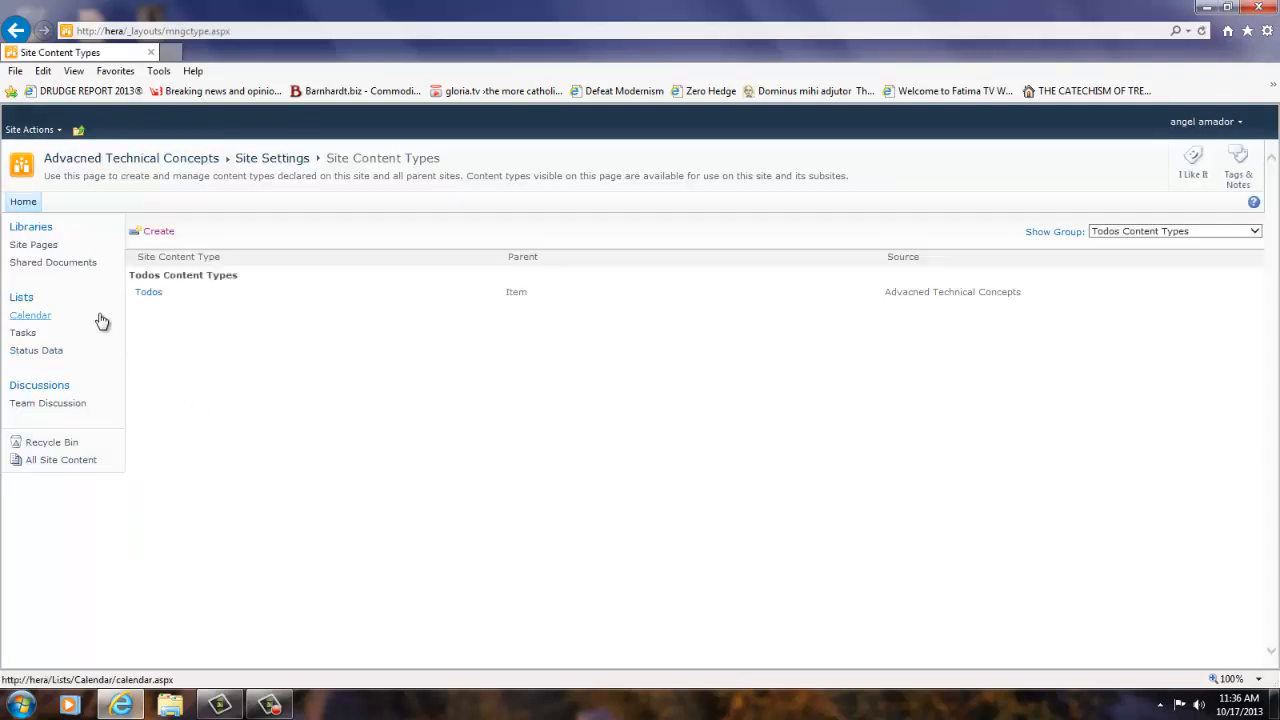
left_click(148, 293)
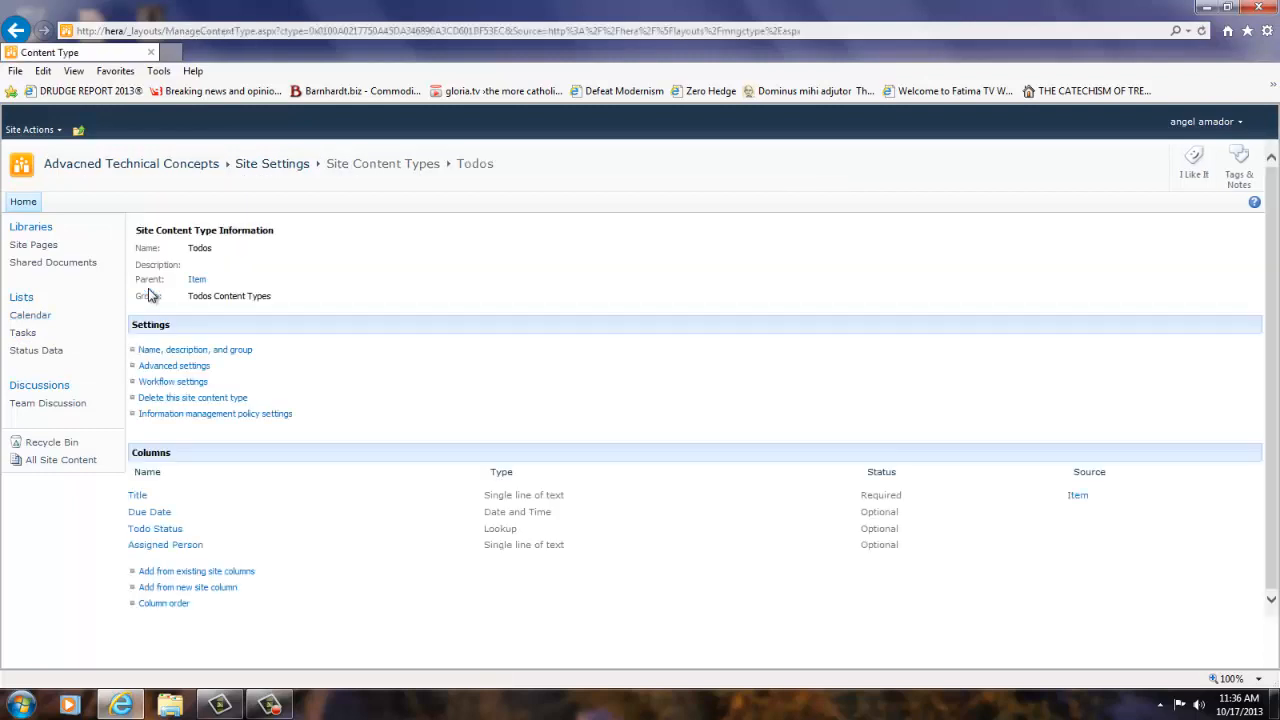
left_click(186, 400)
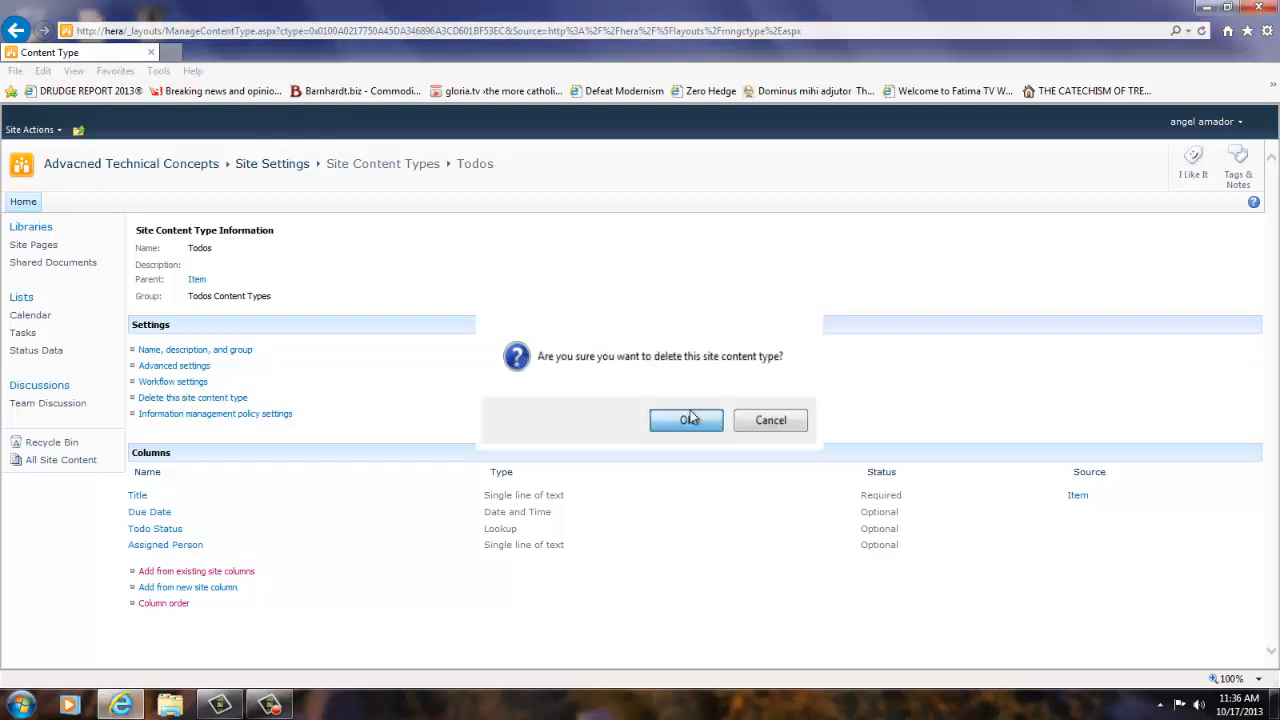
left_click(689, 411)
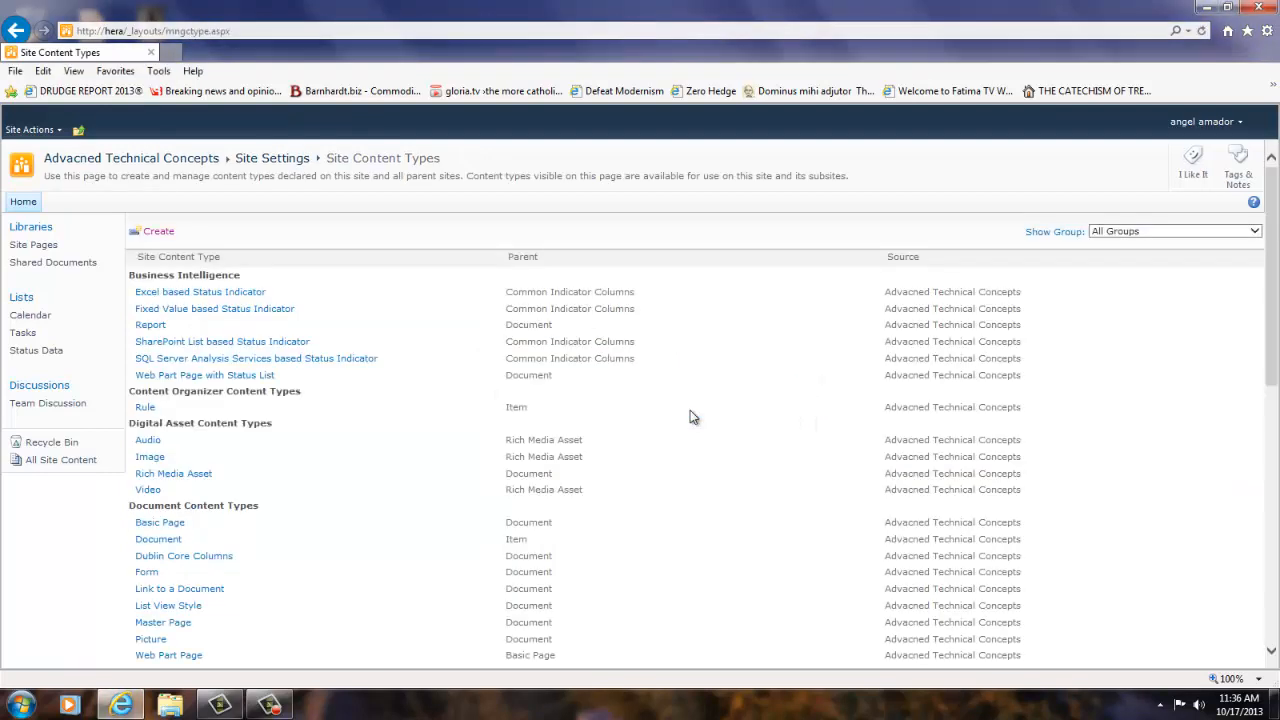